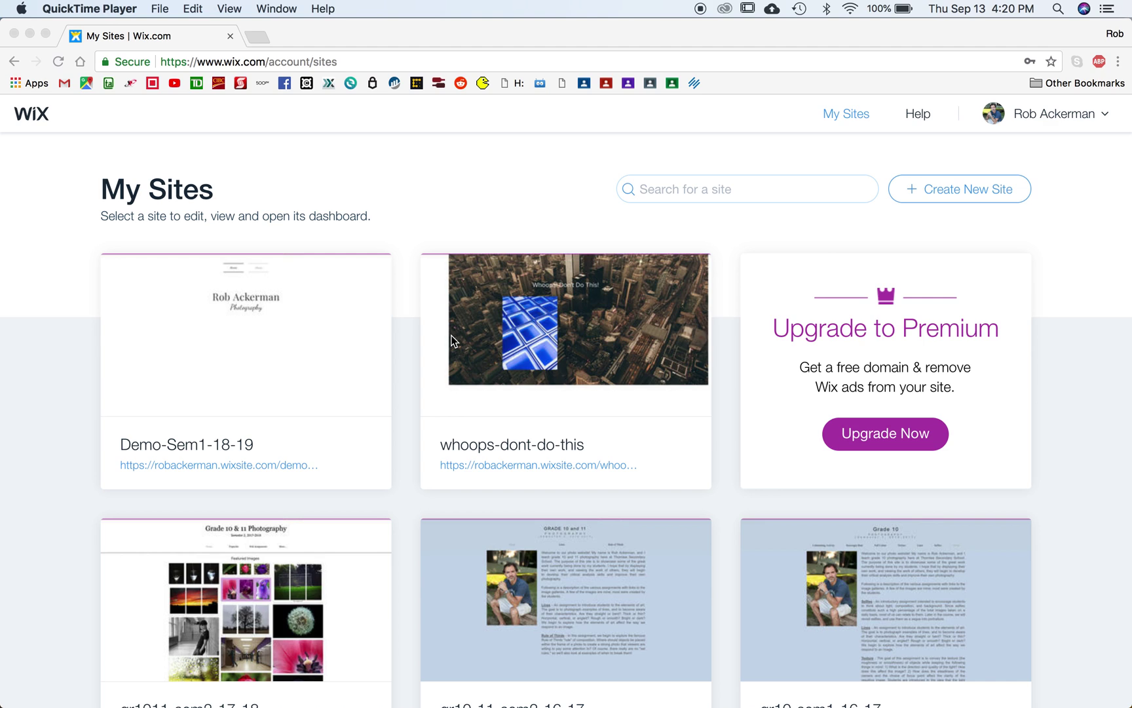
Step: Start a new website from the Wix My Sites dashboard in Chrome
left_click(166, 46)
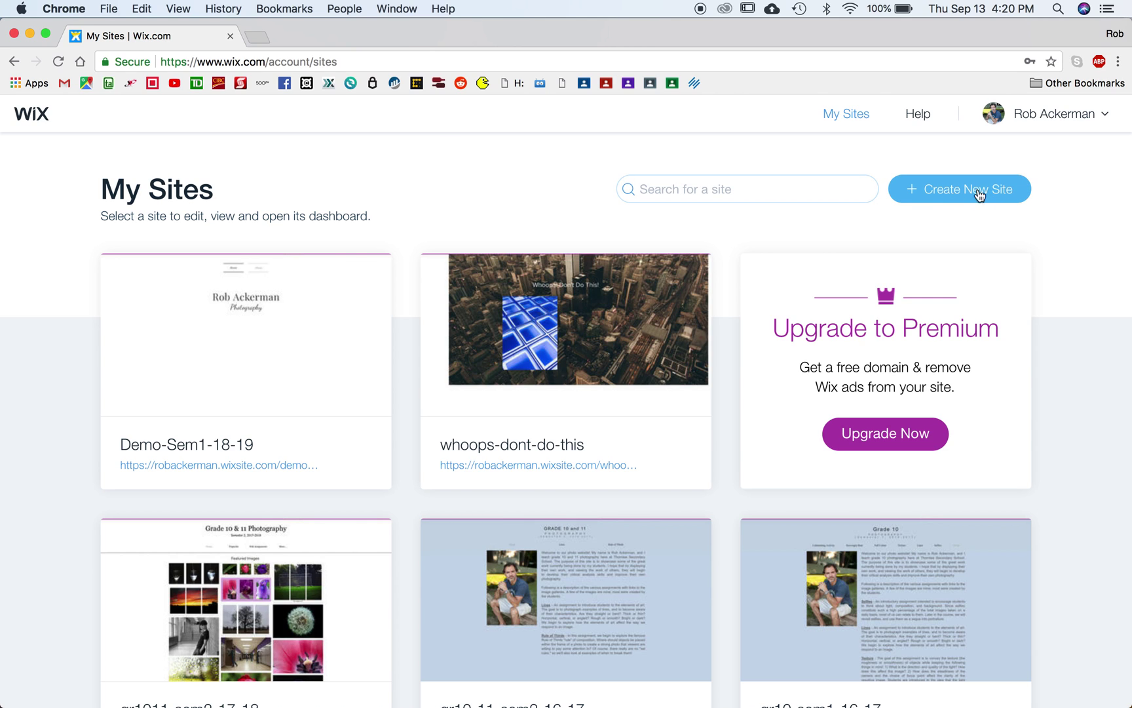
left_click(946, 197)
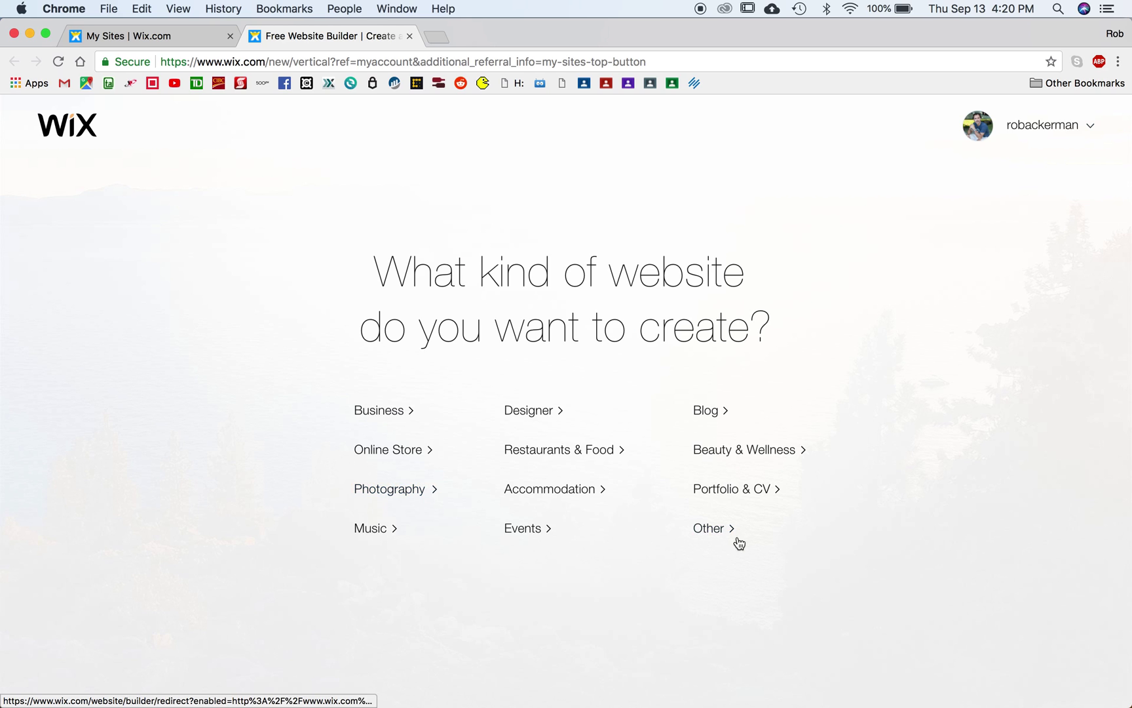
Step: Choose Other as the site type and go to the template gallery
left_click(717, 536)
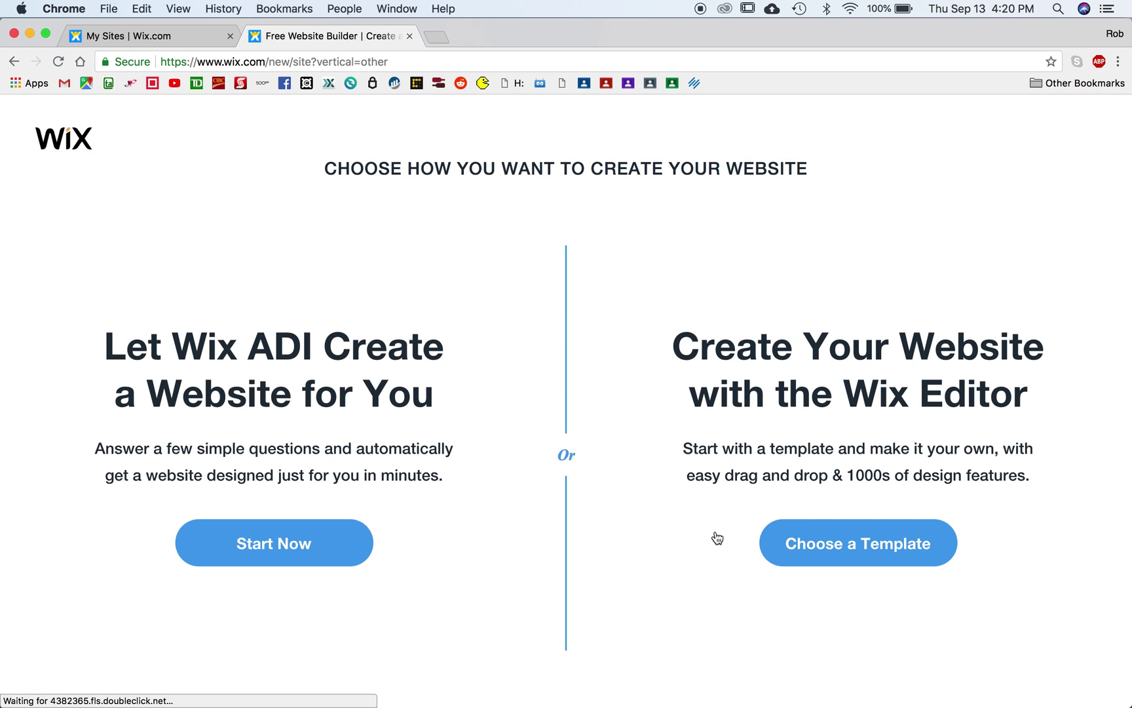
left_click(847, 555)
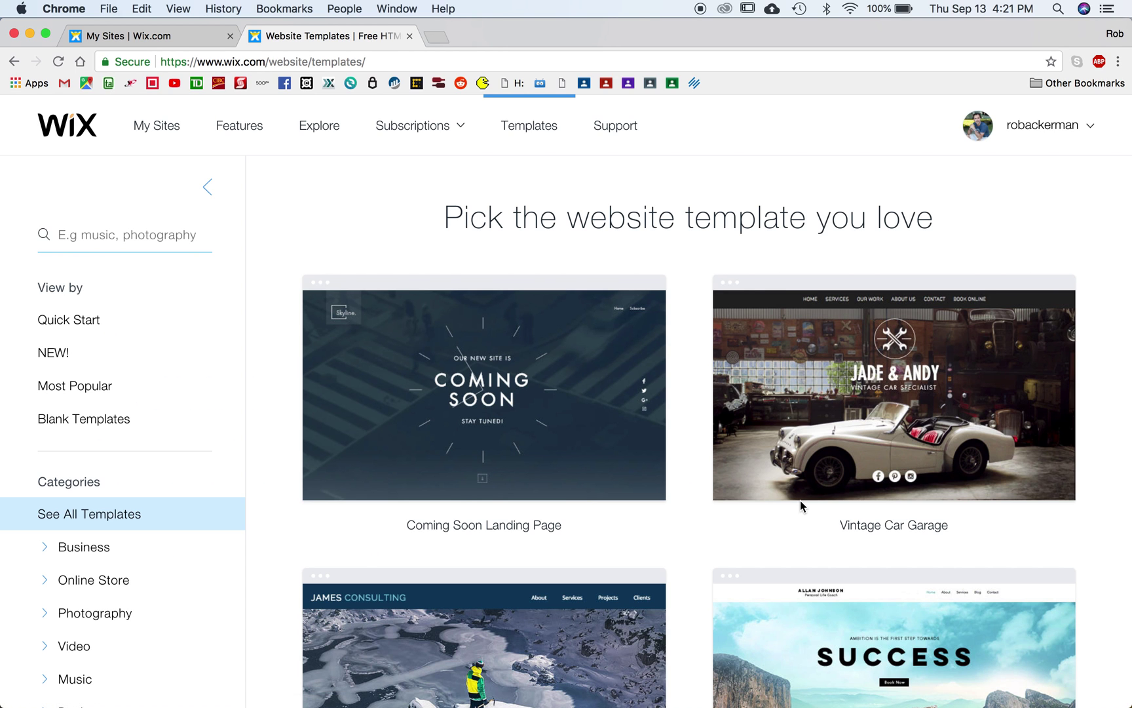
scroll(801, 503, "down", 2)
scroll(800, 503, "down", 7)
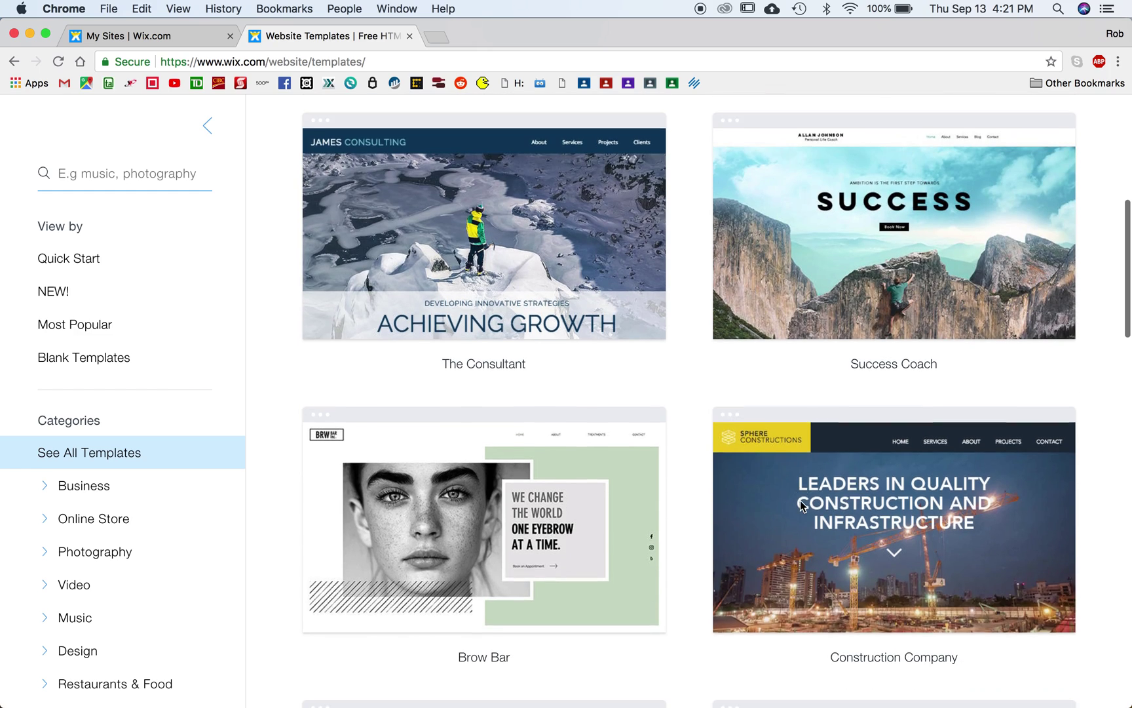
scroll(802, 504, "down", 3)
scroll(802, 504, "up", 10)
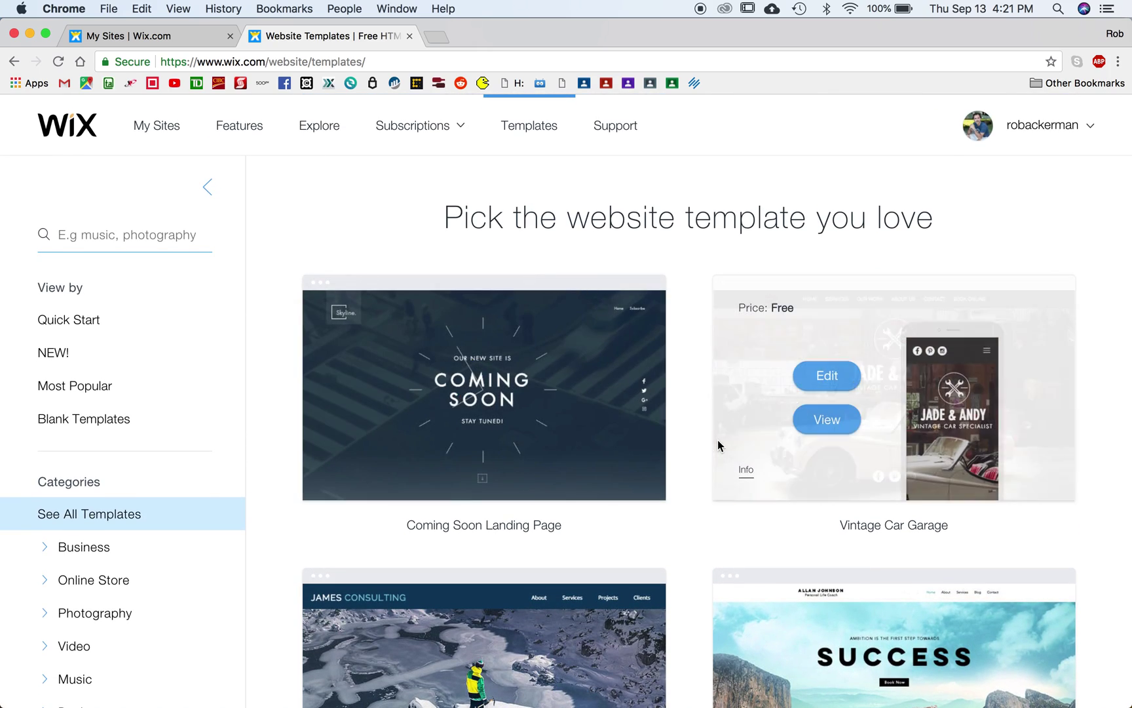
Step: Filter to Blank Templates and open the Start from Scratch template
left_click(86, 419)
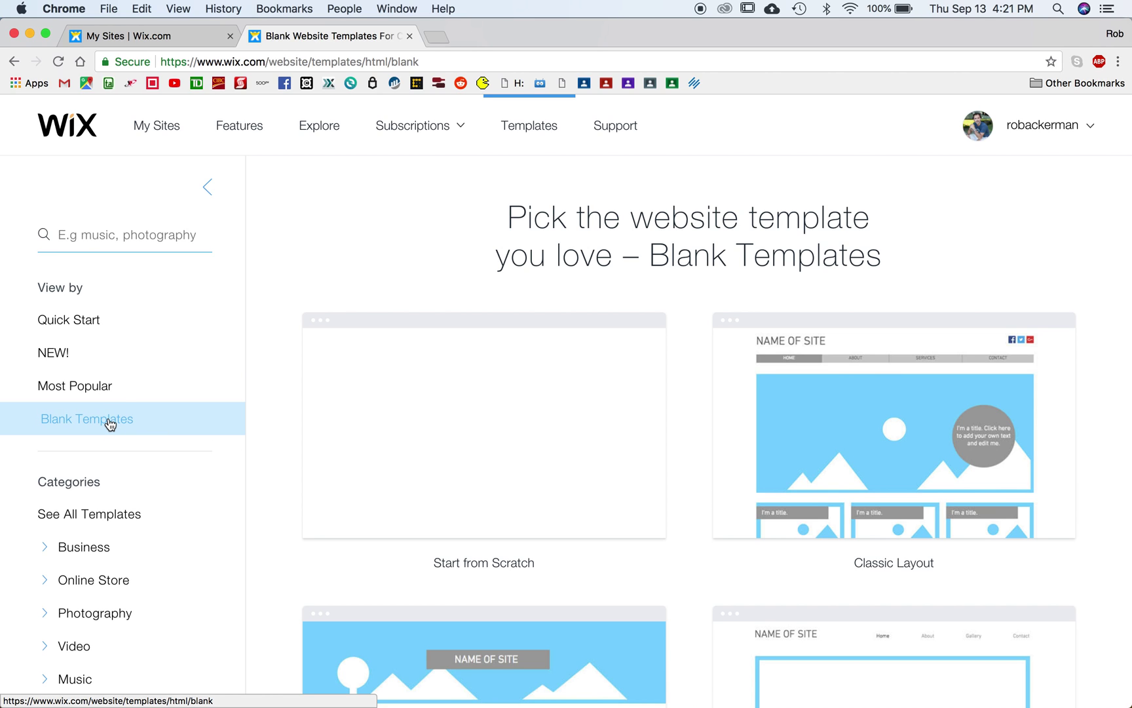
mouse_move(481, 502)
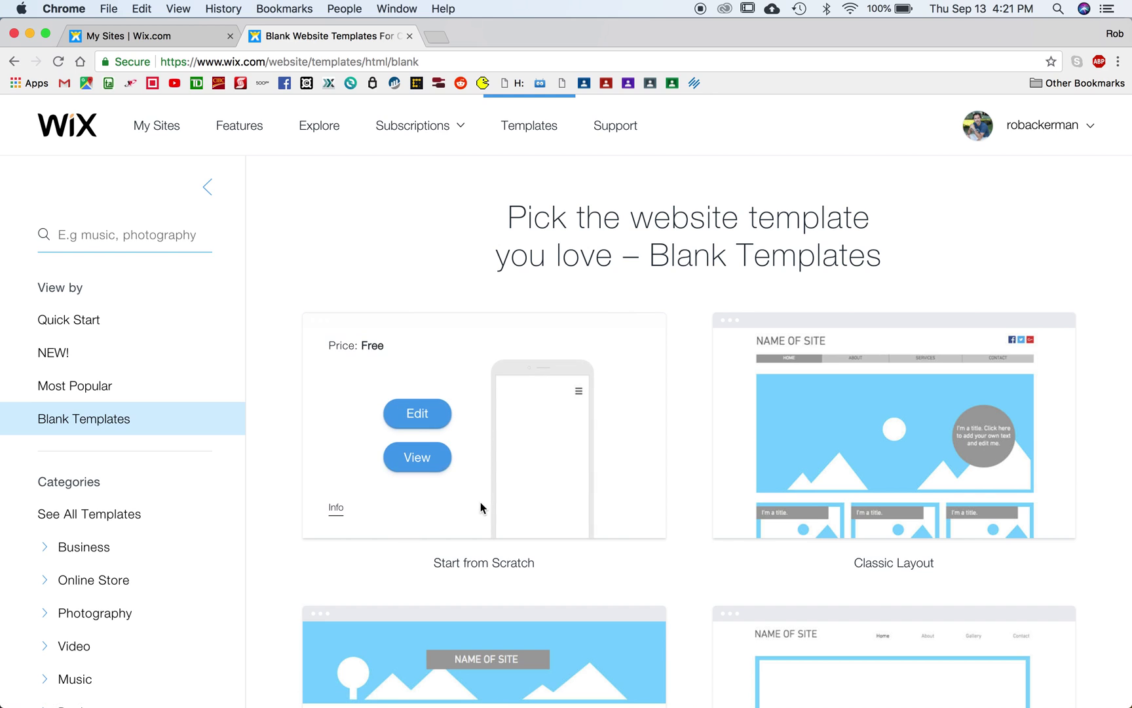
left_click(419, 416)
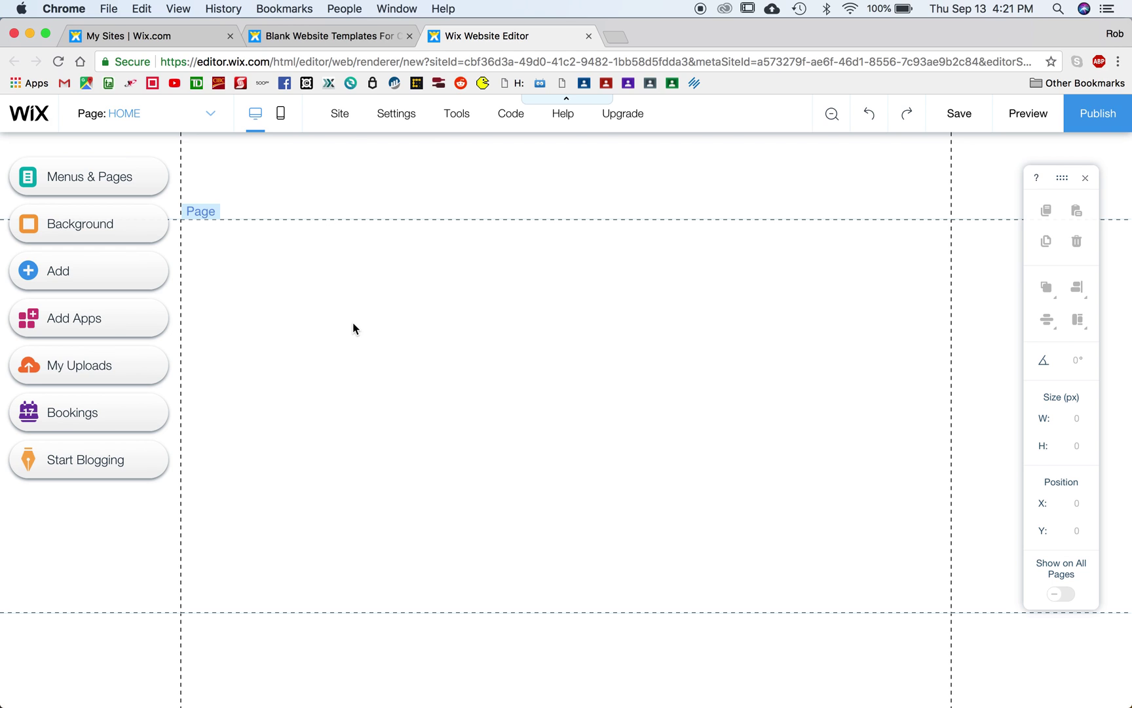
Step: Open the Page: HOME dropdown to reach the site's page list
left_click(142, 114)
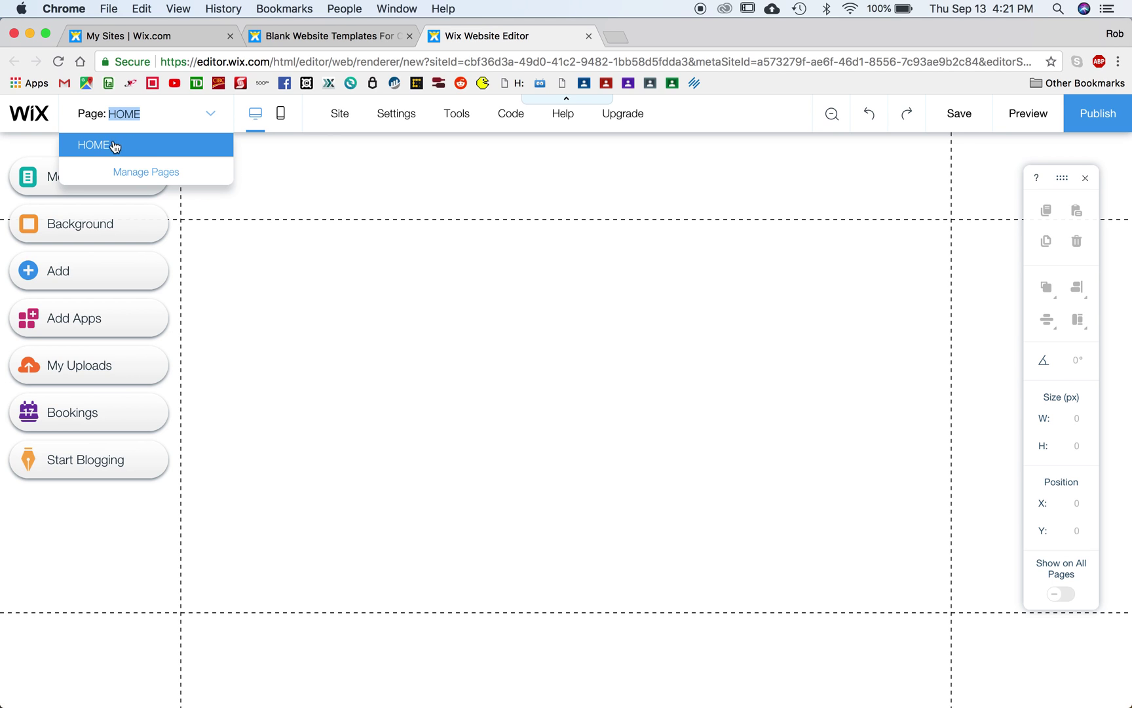
Step: Add a new page named About
left_click(147, 173)
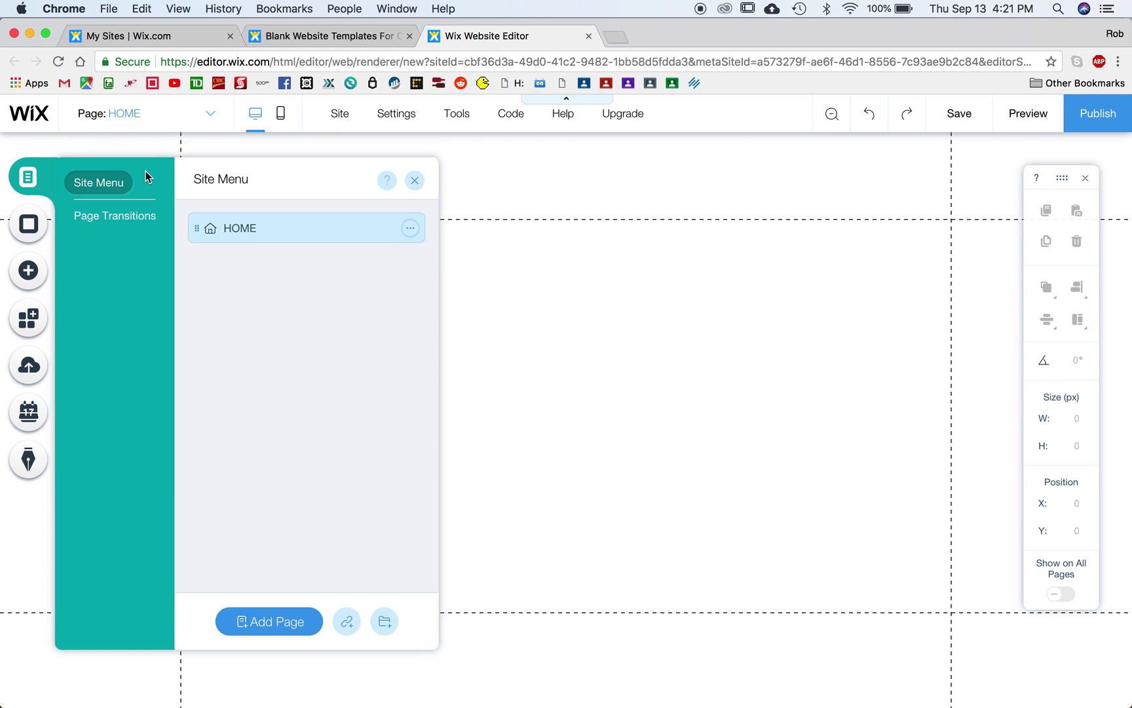
left_click(276, 622)
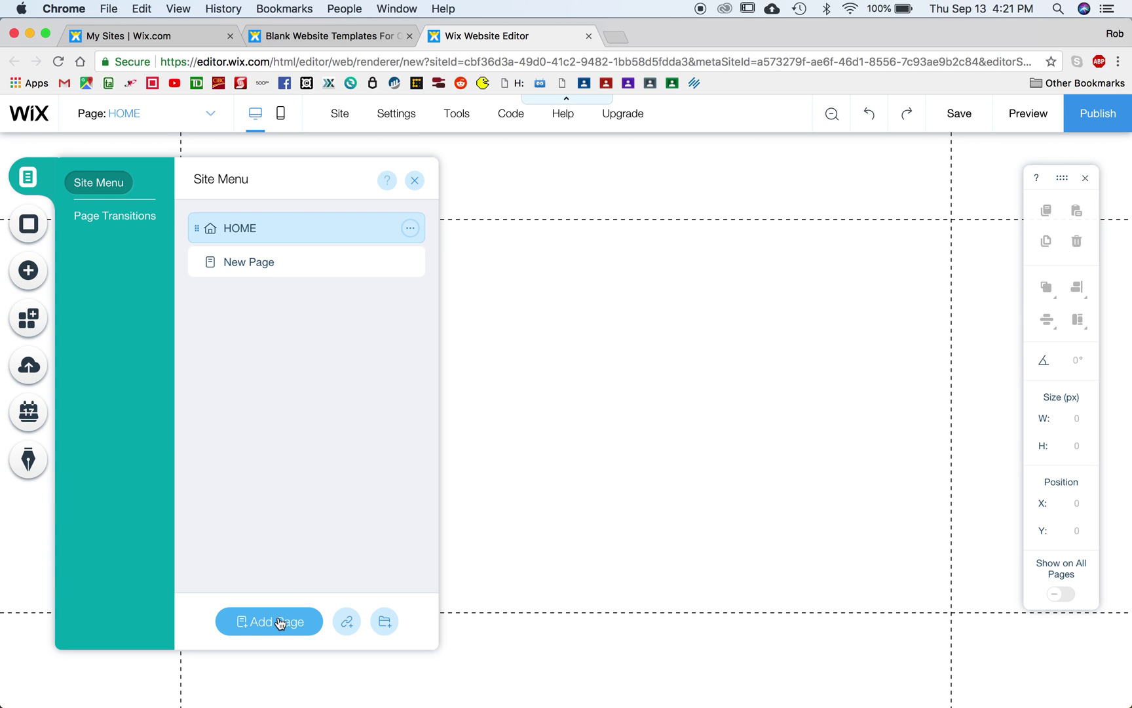
type("About")
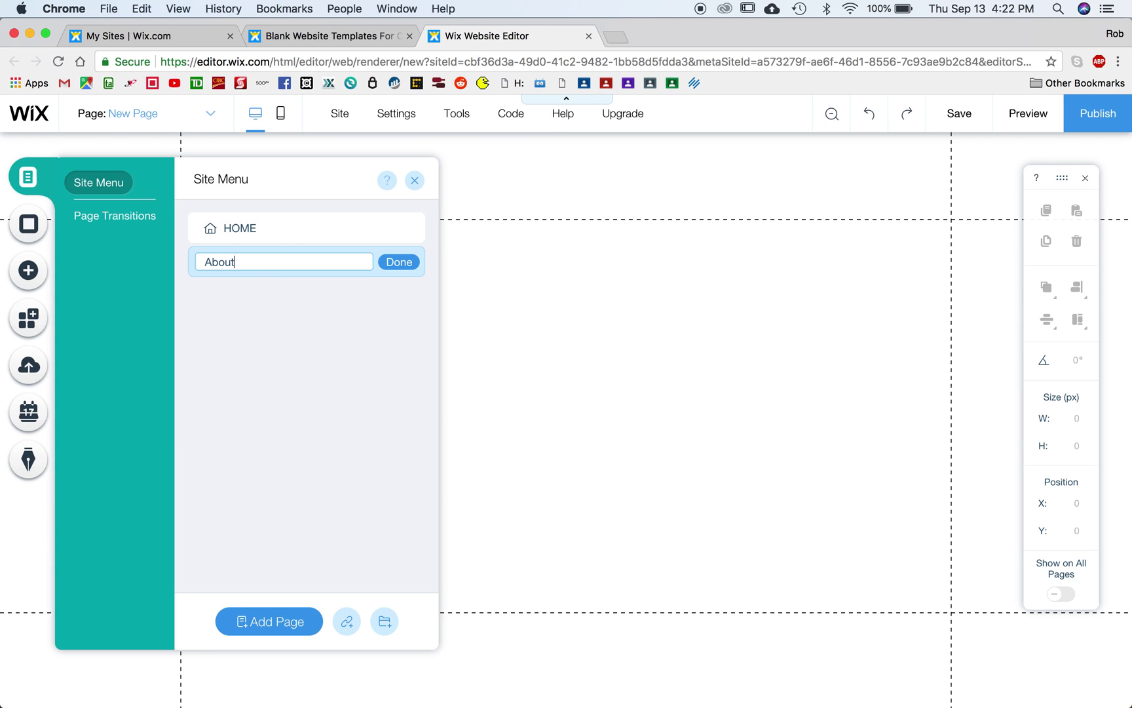
key("Return")
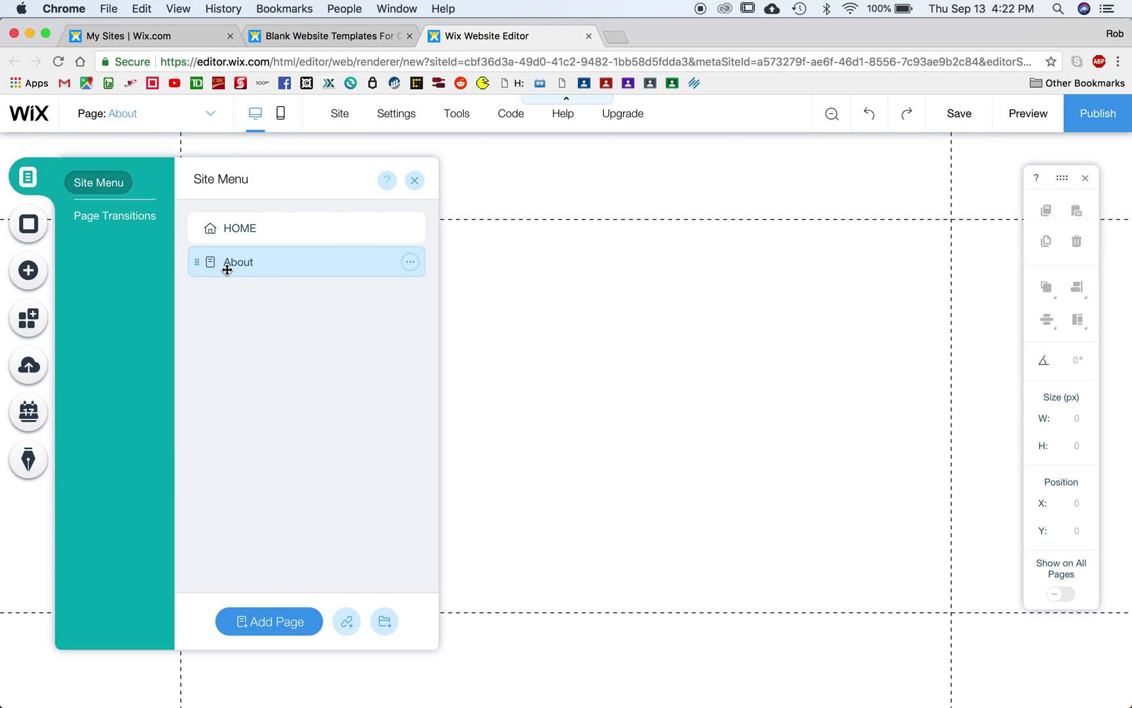
Step: Rename the HOME page to Home and close the page management panel
mouse_move(254, 229)
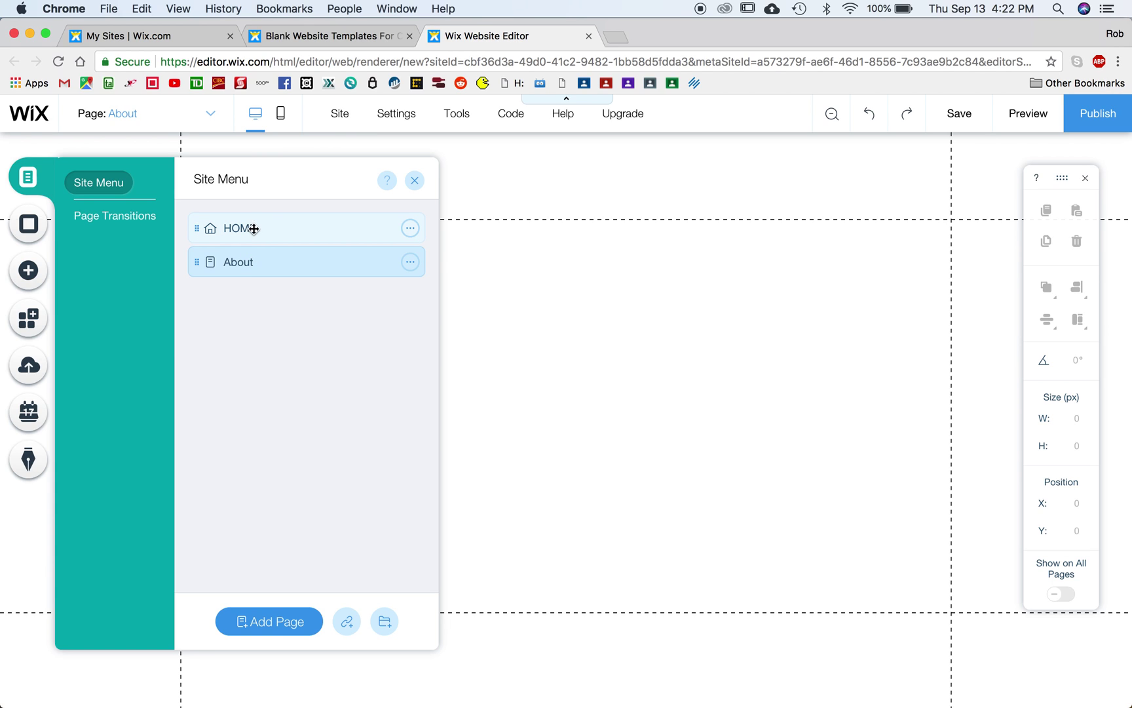
left_click(410, 228)
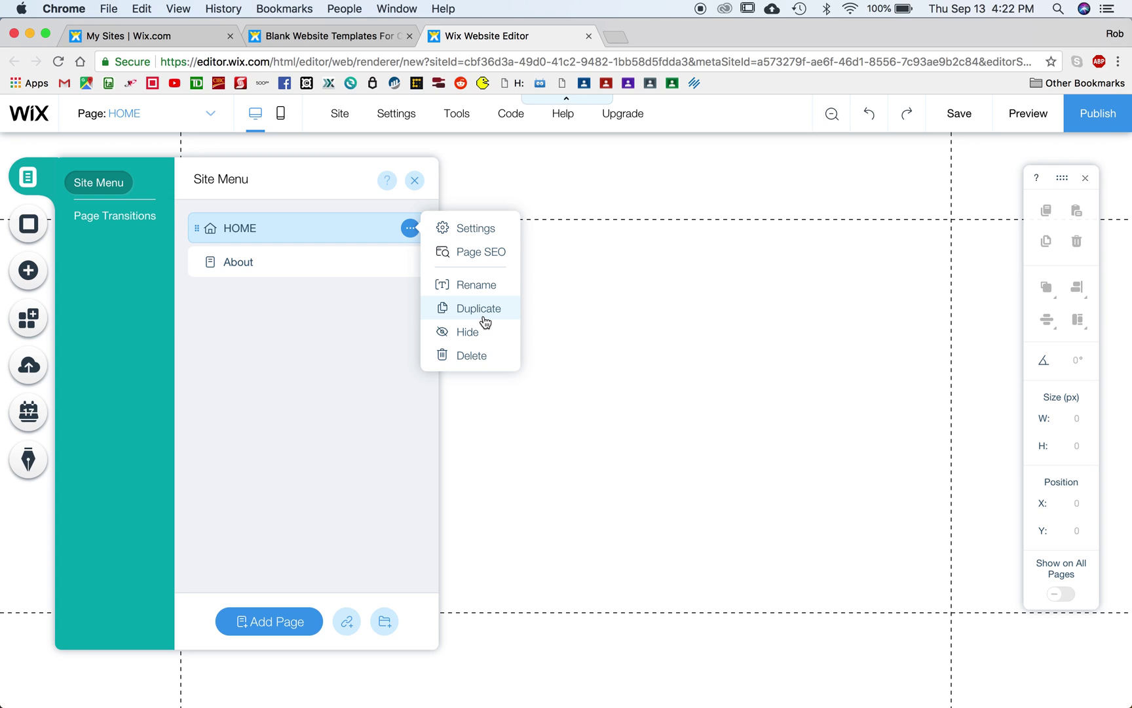
left_click(485, 286)
type("Home")
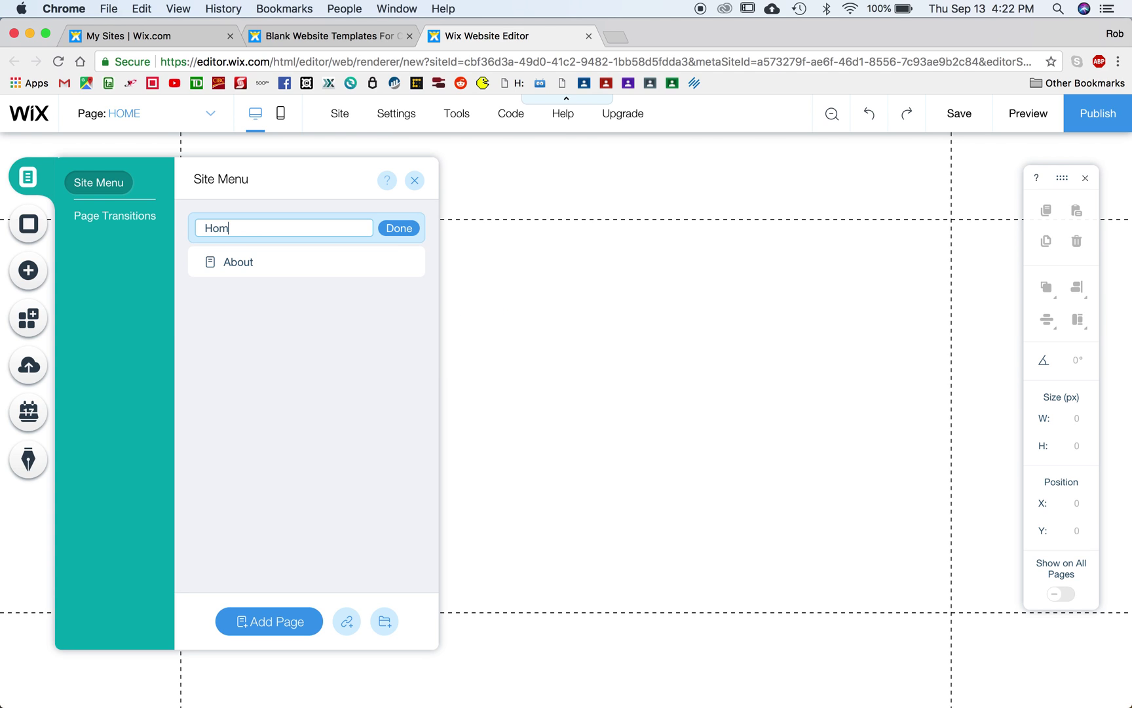
key("Return")
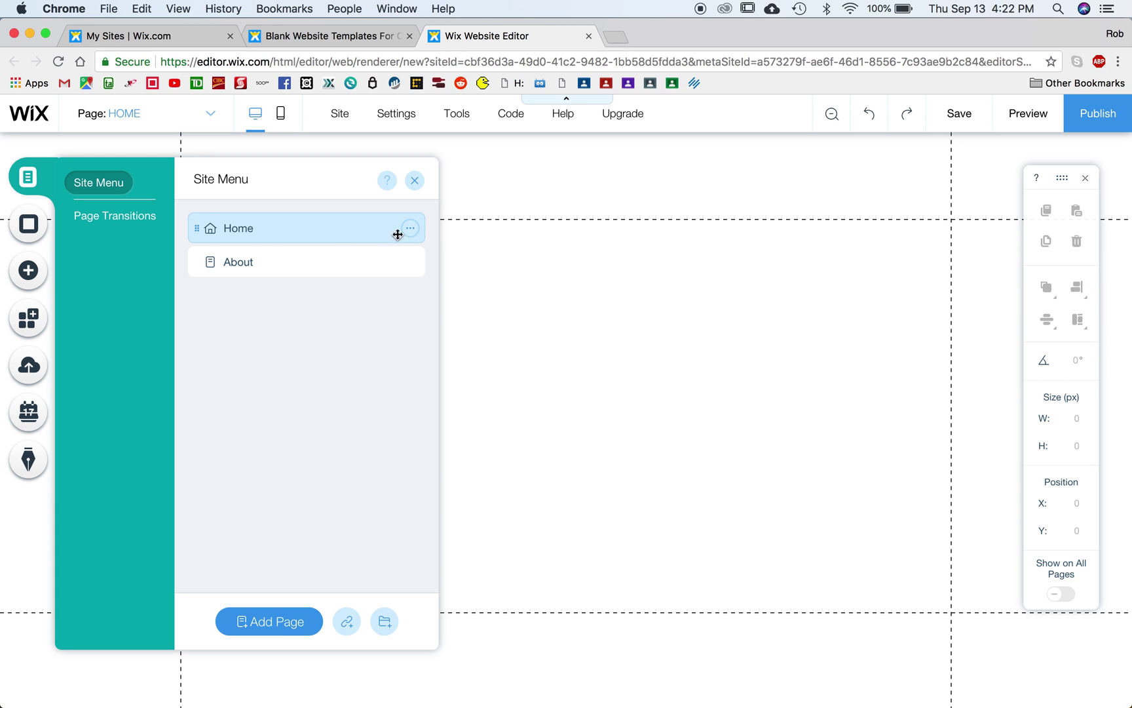
left_click(416, 183)
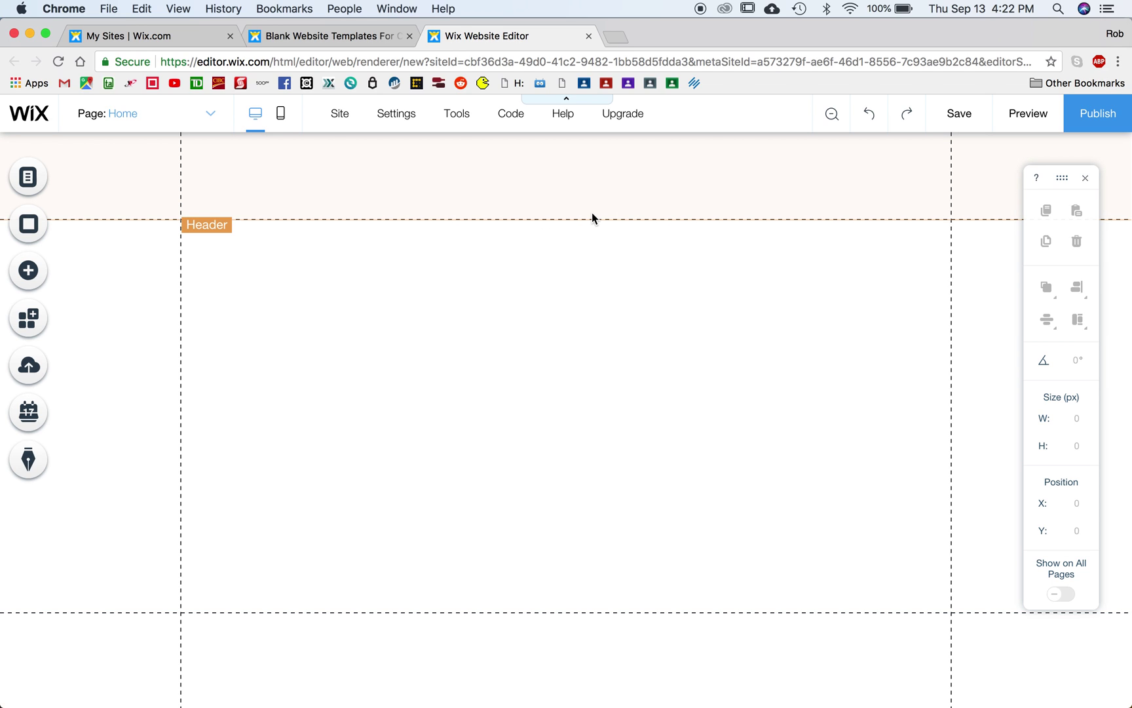
left_click(211, 115)
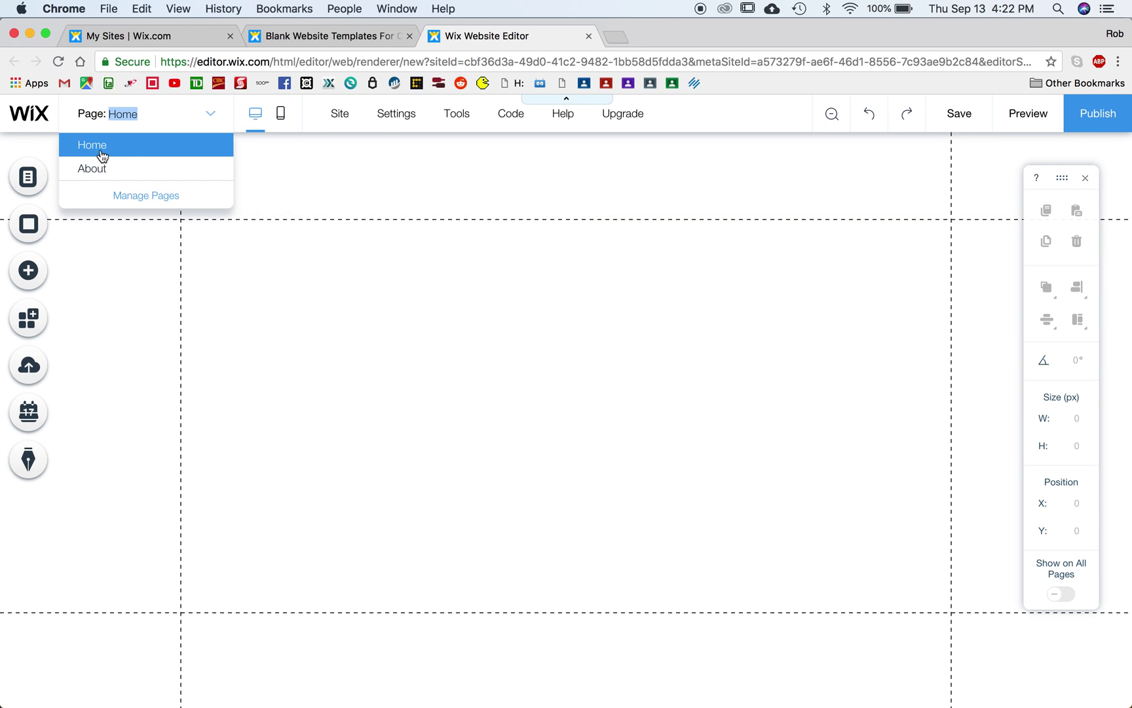
Step: On the Home page, add a Heading 1 text box from the Text elements
left_click(127, 145)
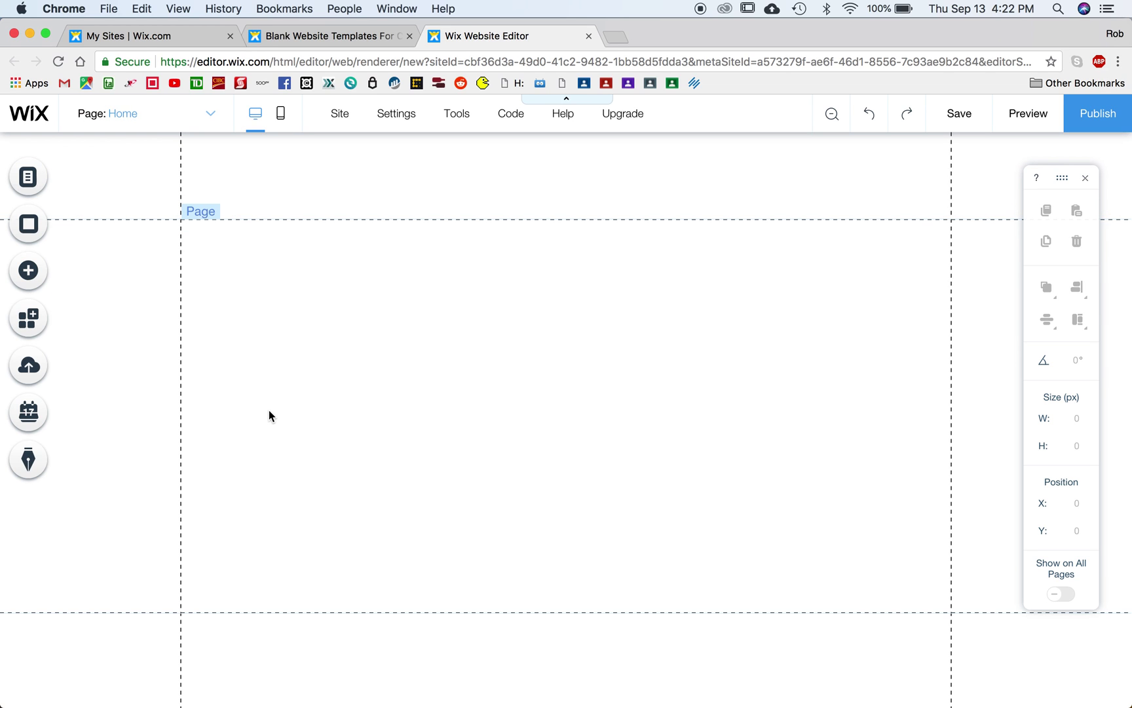
left_click(31, 275)
left_click(97, 254)
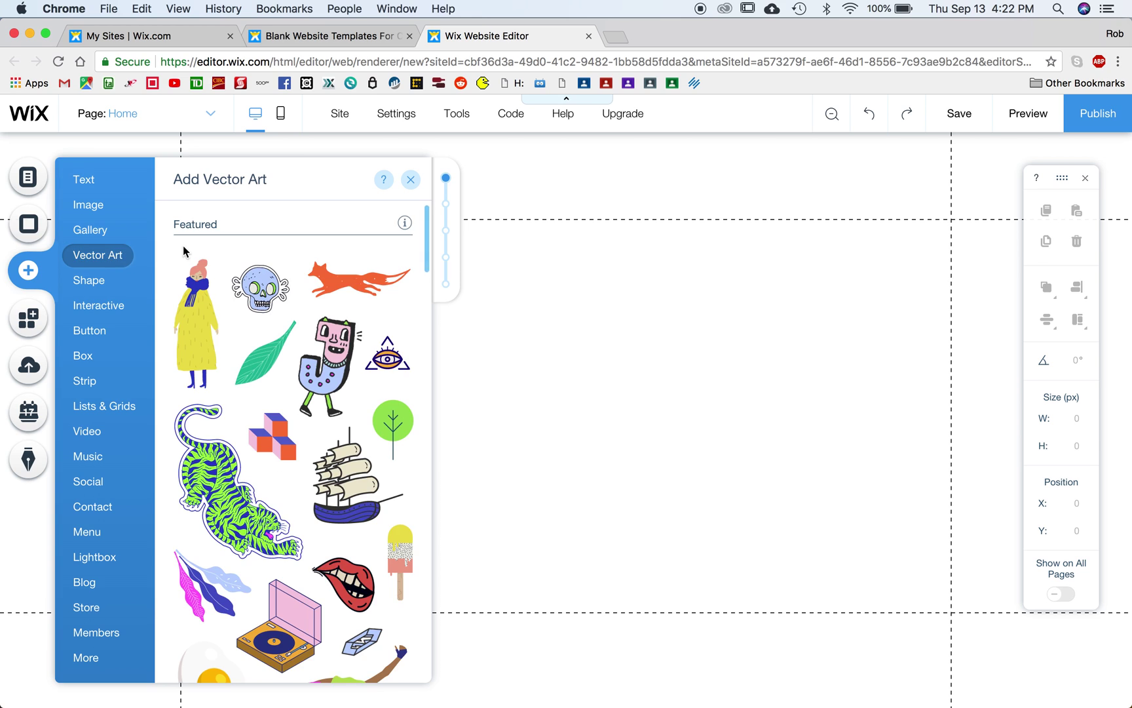
left_click(83, 180)
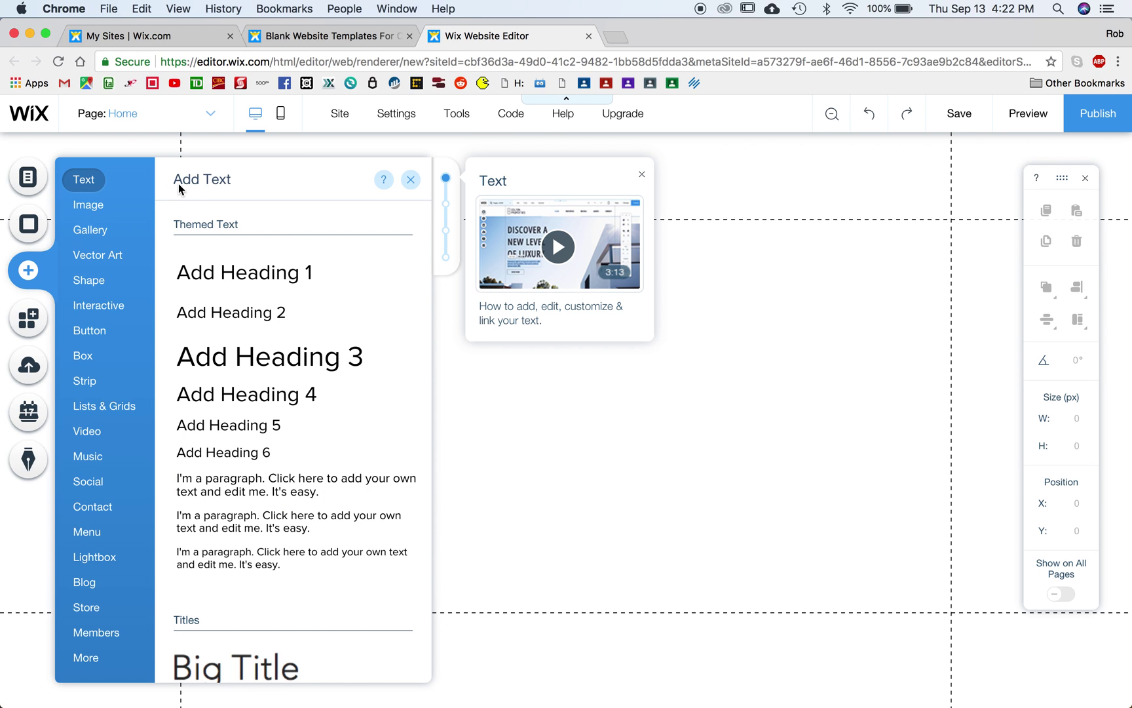
scroll(288, 444, "down", 2)
scroll(288, 444, "down", 8)
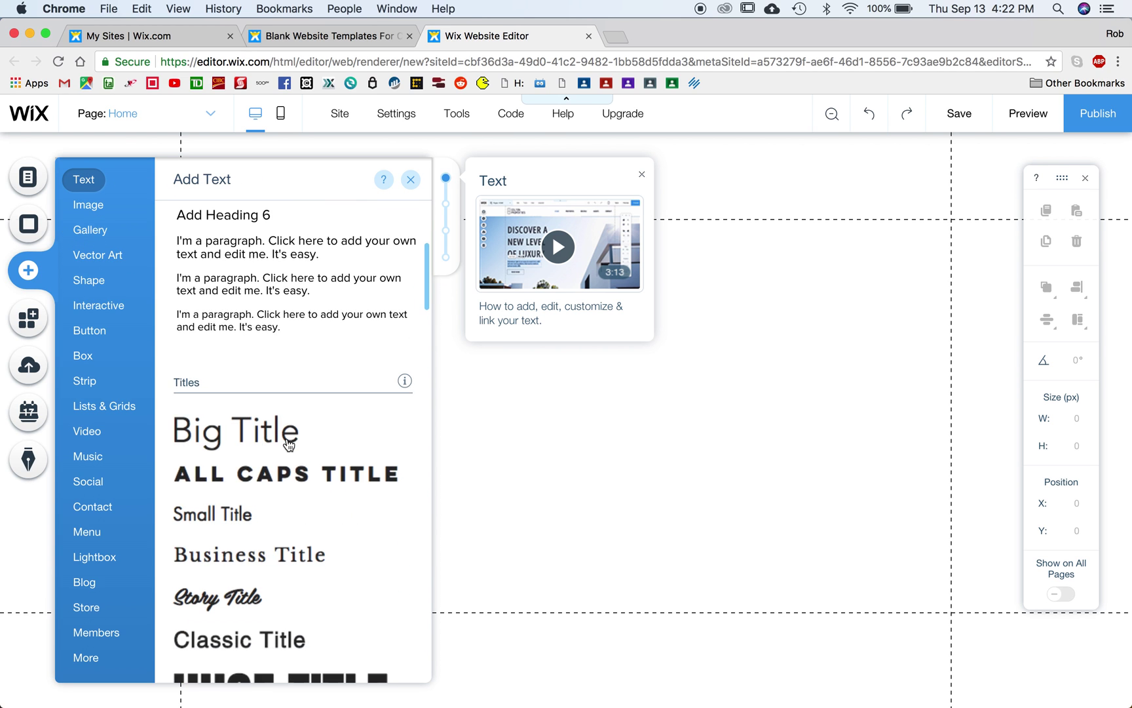
scroll(288, 443, "down", 3)
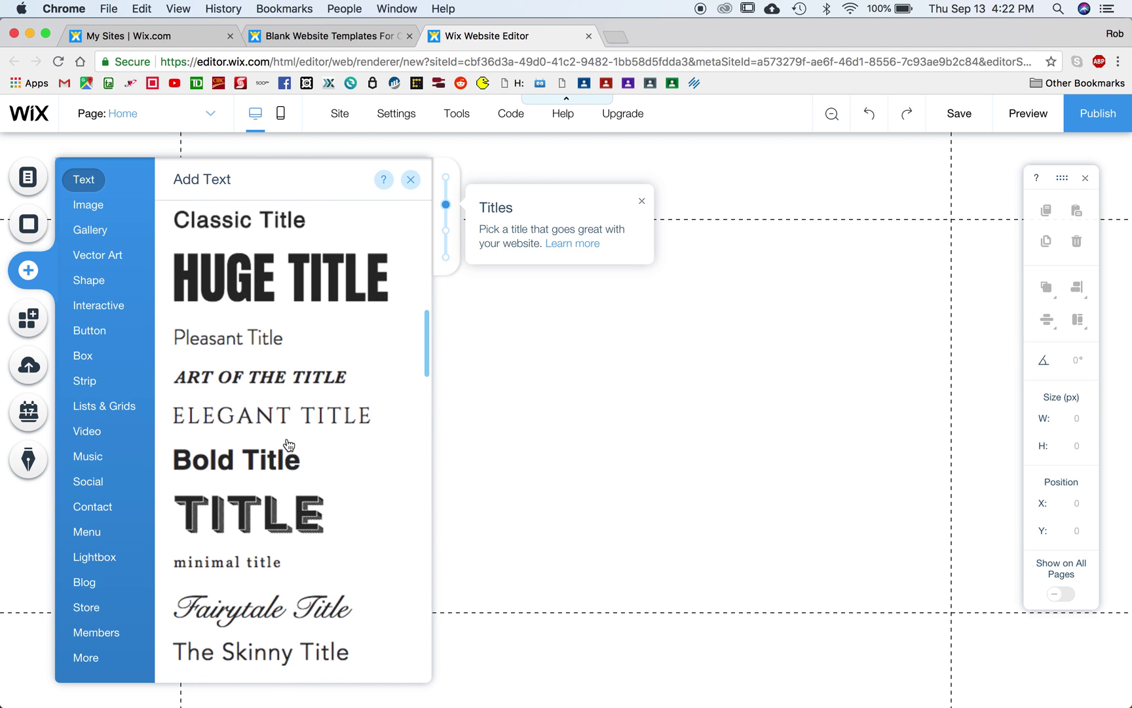
scroll(288, 443, "up", 10)
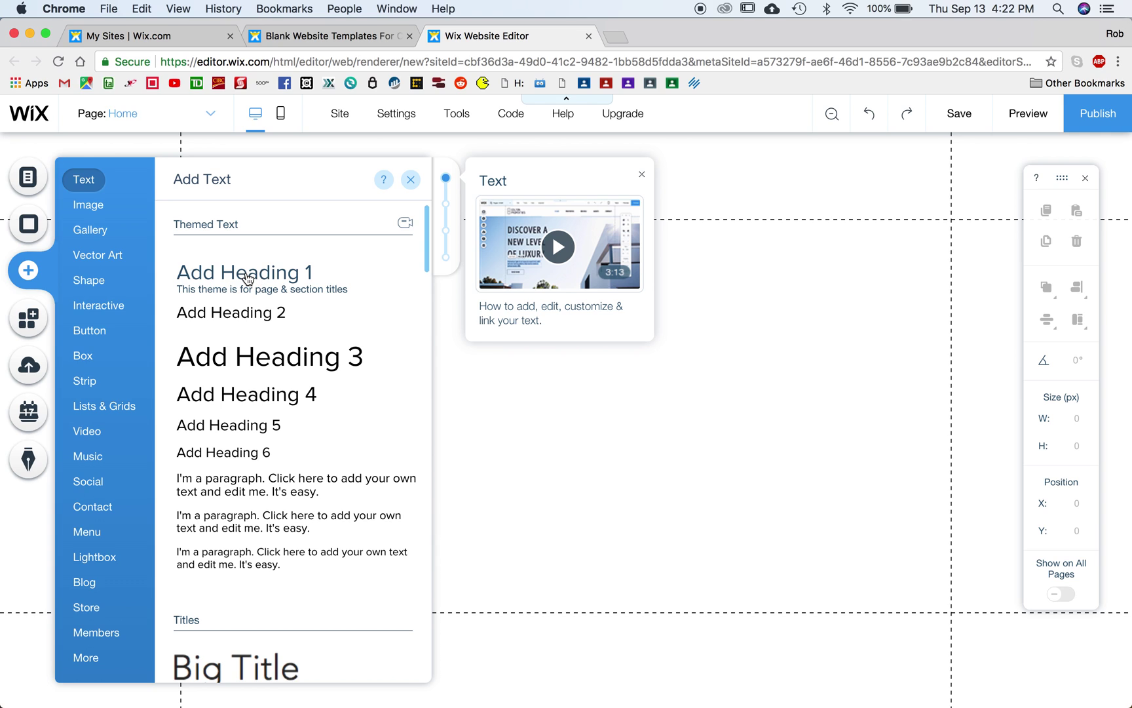
left_click(247, 279)
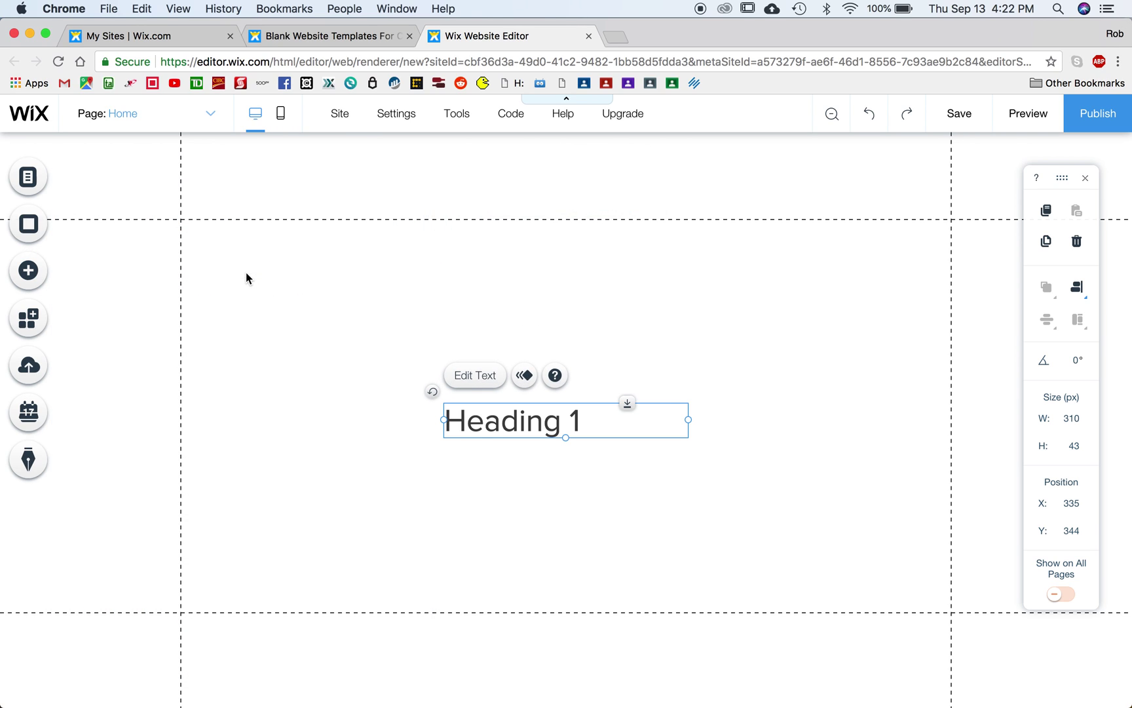
Step: Type the photographer's name and 'Photography' on two lines in the heading
double_click(573, 425)
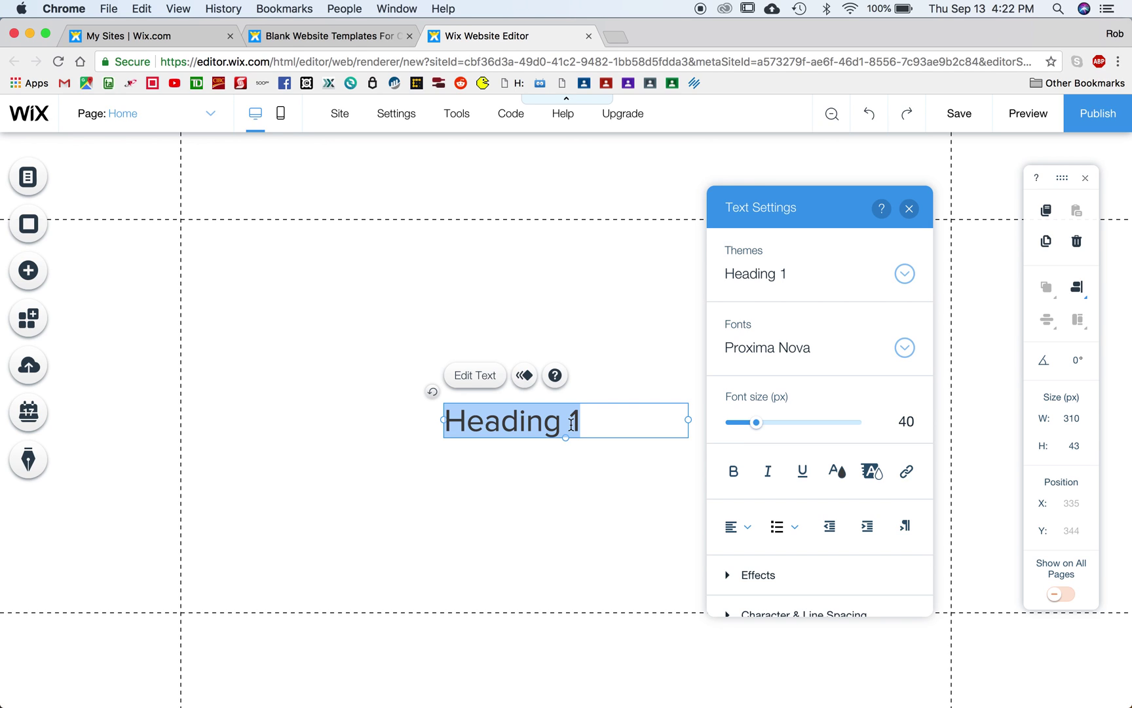
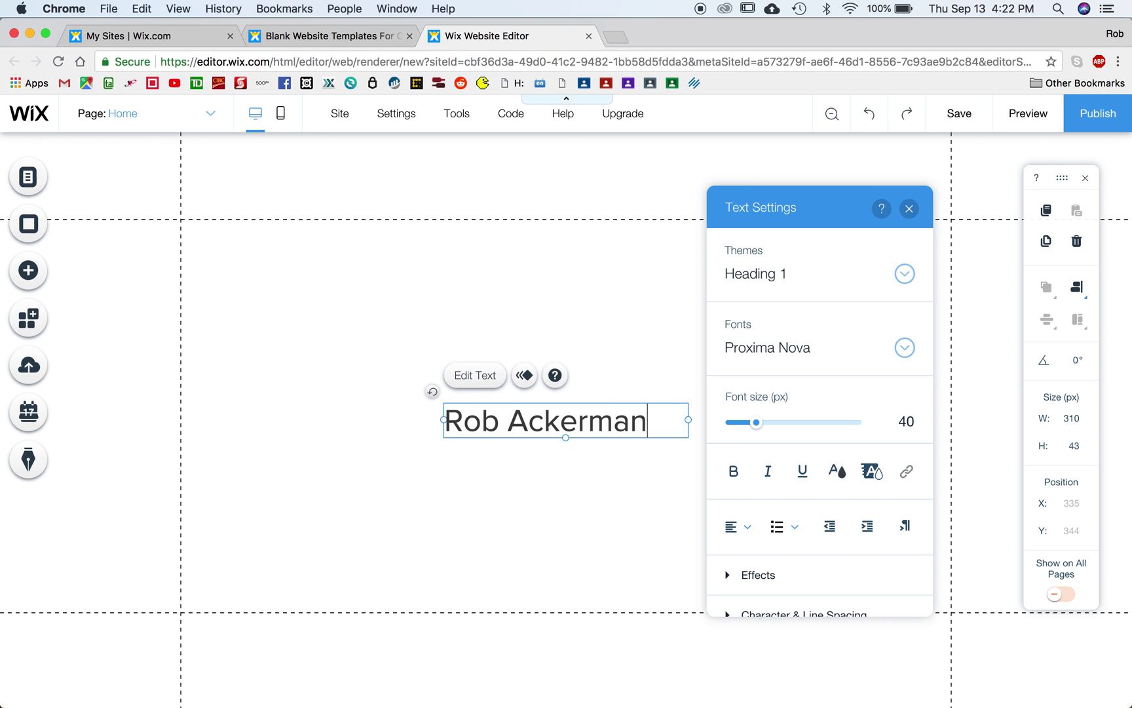
key("Return")
type("Photography")
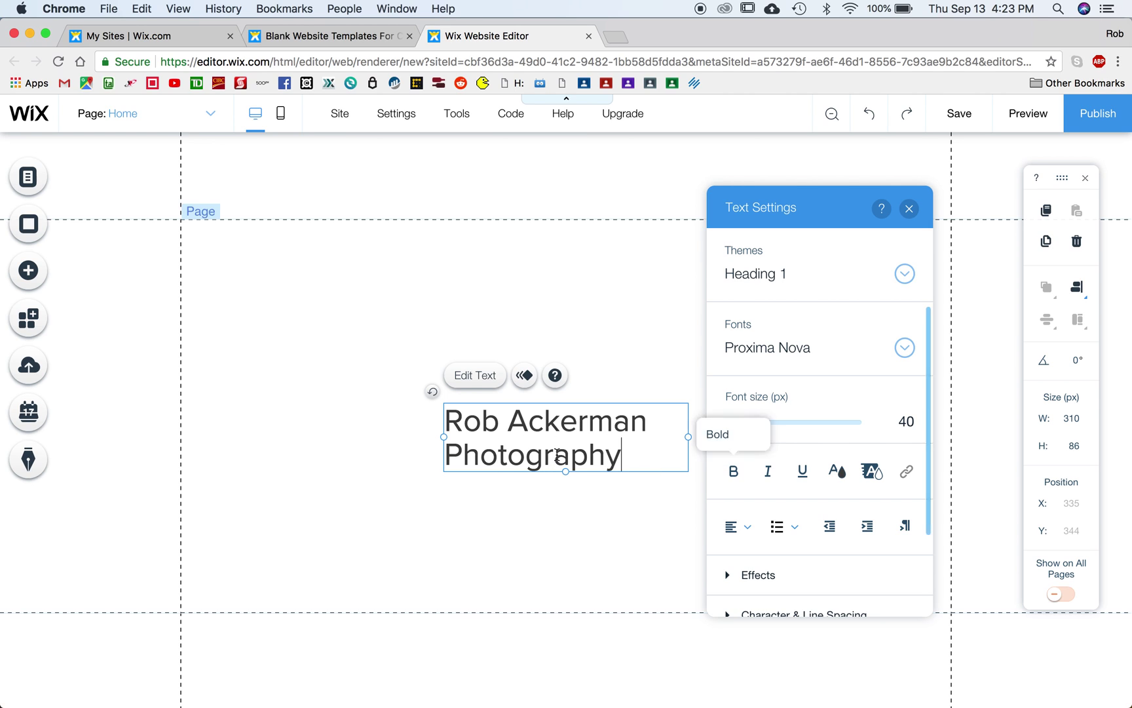
Step: Centre the heading text and enlarge it to 60 px
left_click_drag(629, 453, 444, 409)
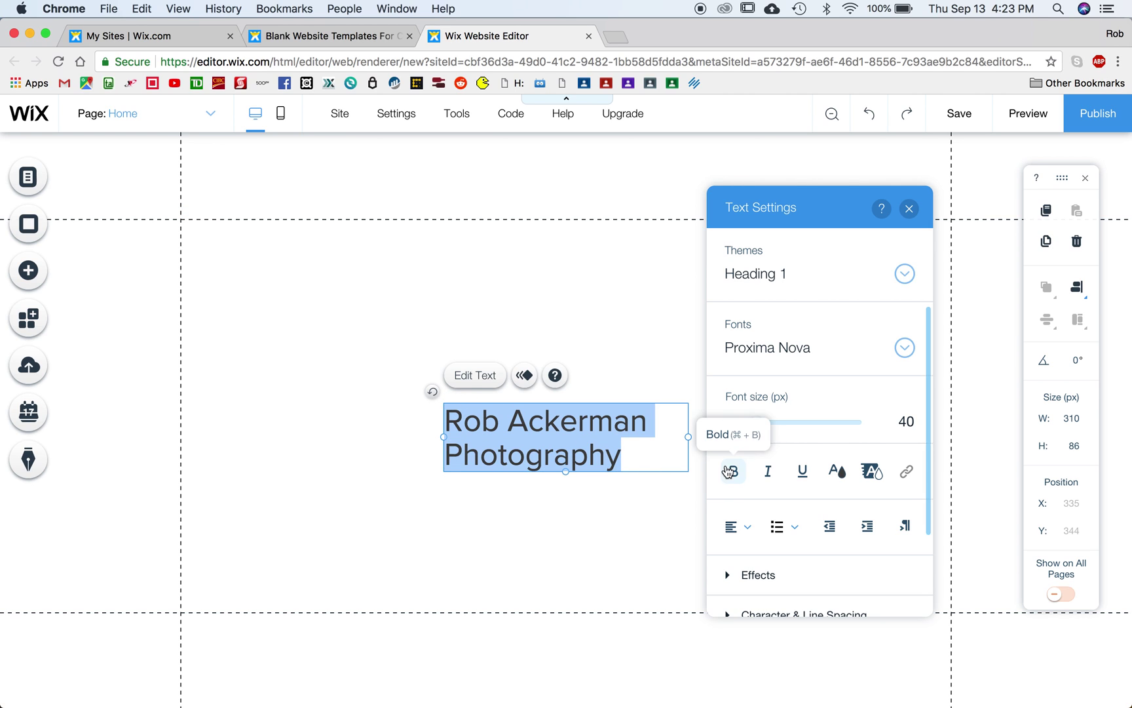
left_click(742, 529)
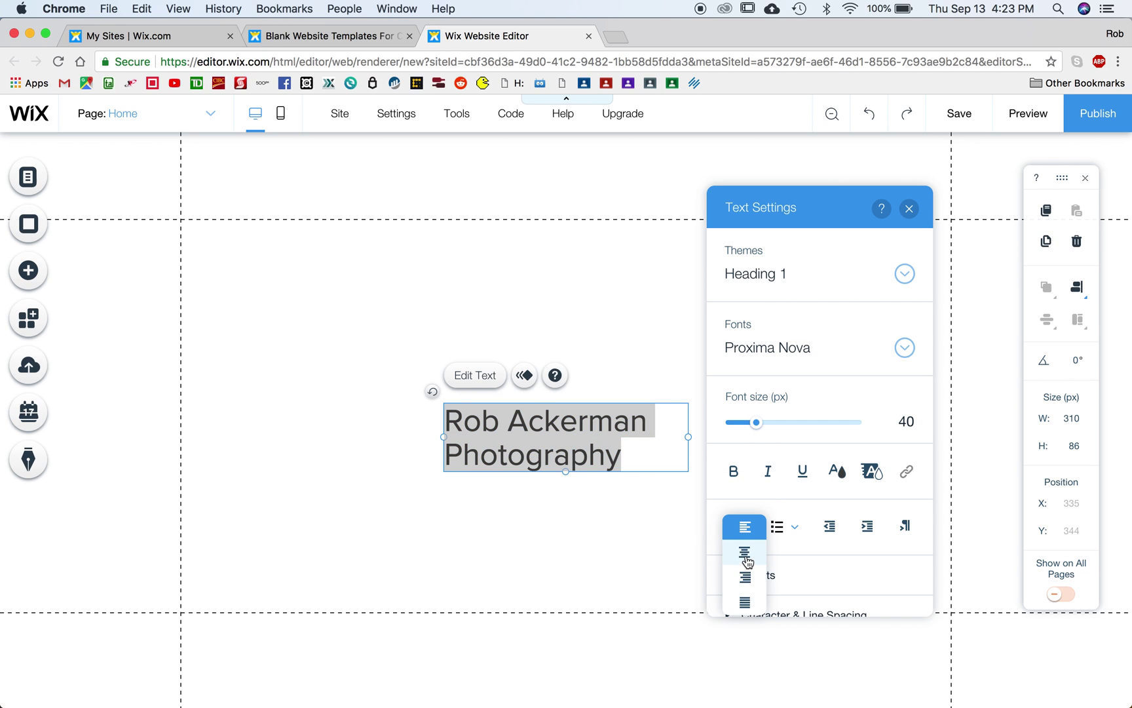
left_click(746, 556)
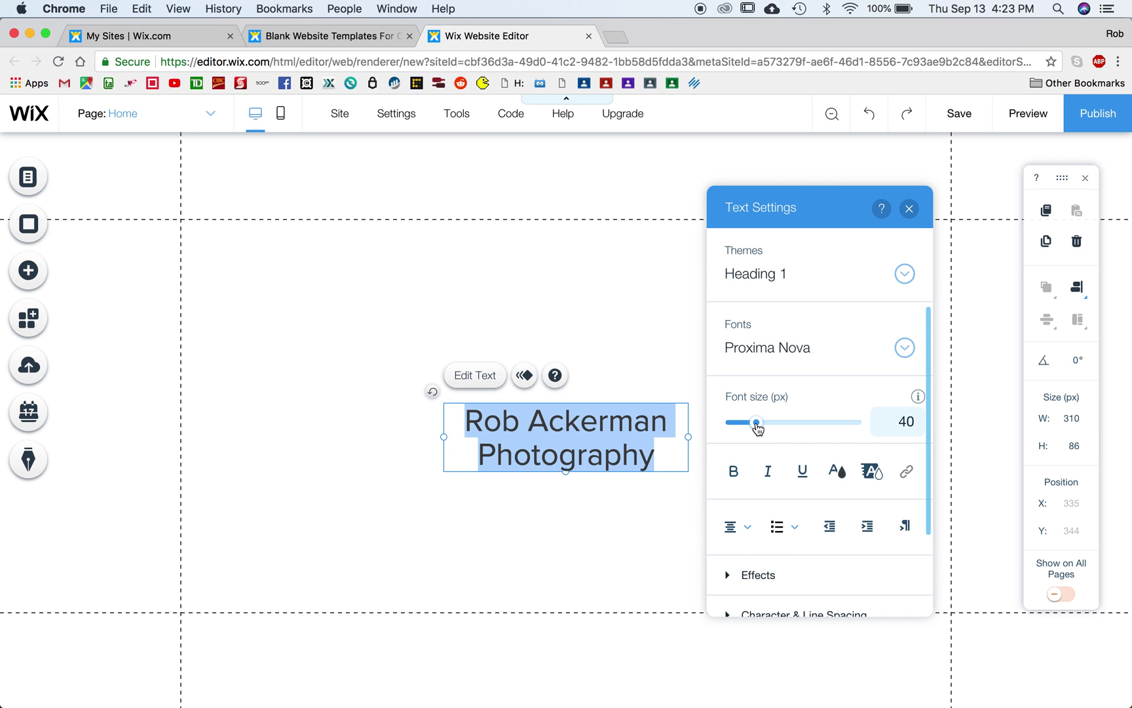
left_click_drag(757, 423, 774, 426)
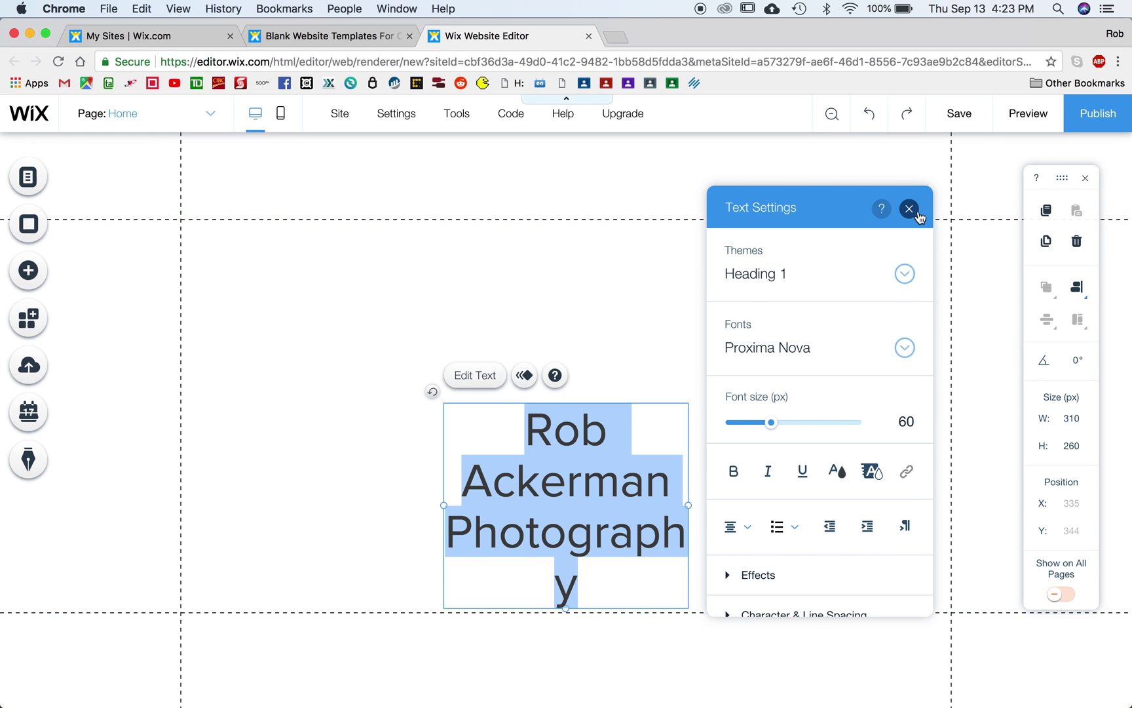
left_click(911, 210)
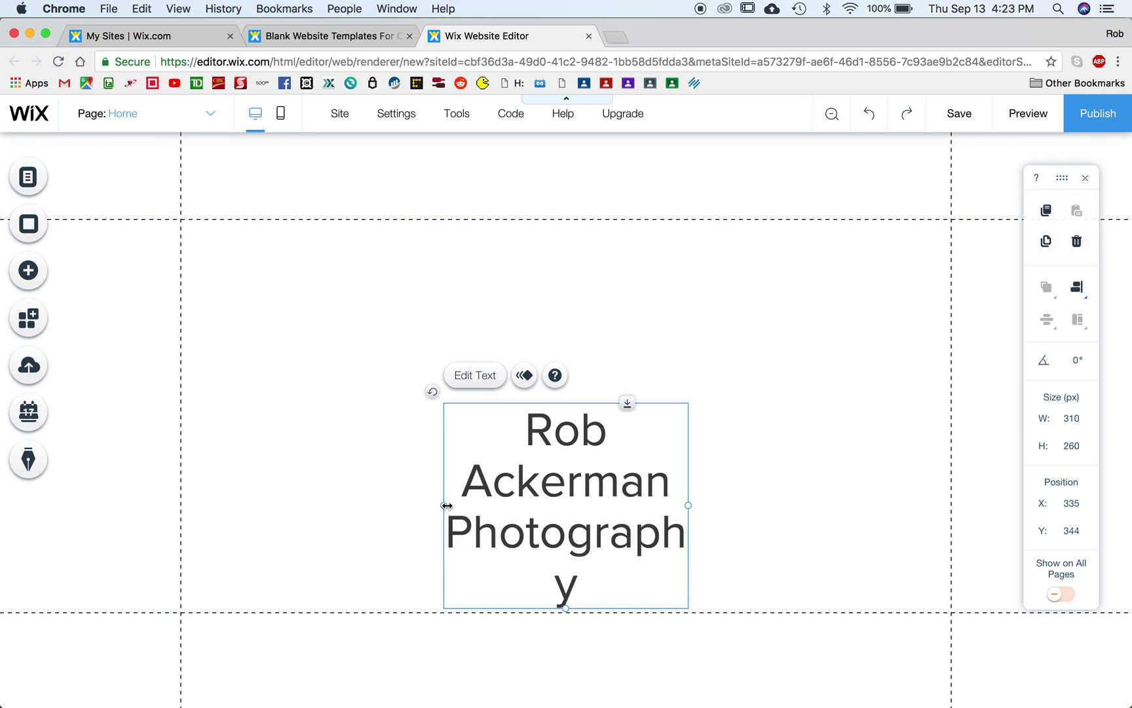
Step: Widen the heading box and move it to X 288, Y 296
left_click_drag(444, 506, 371, 498)
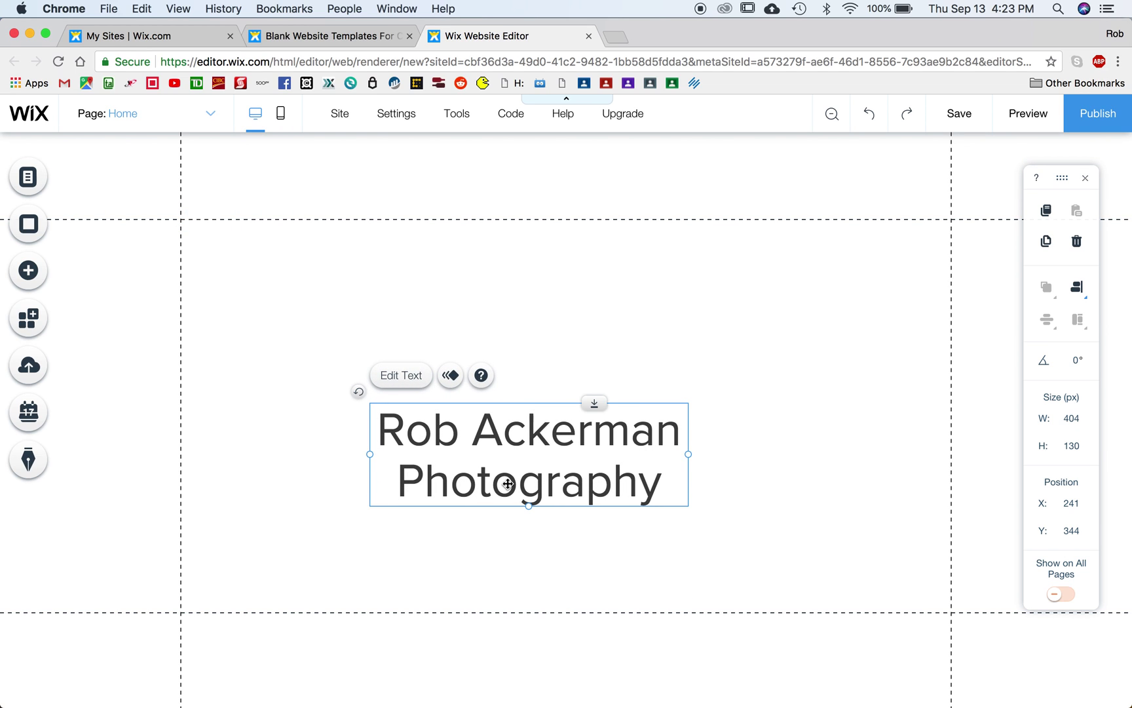
left_click_drag(508, 484, 504, 445)
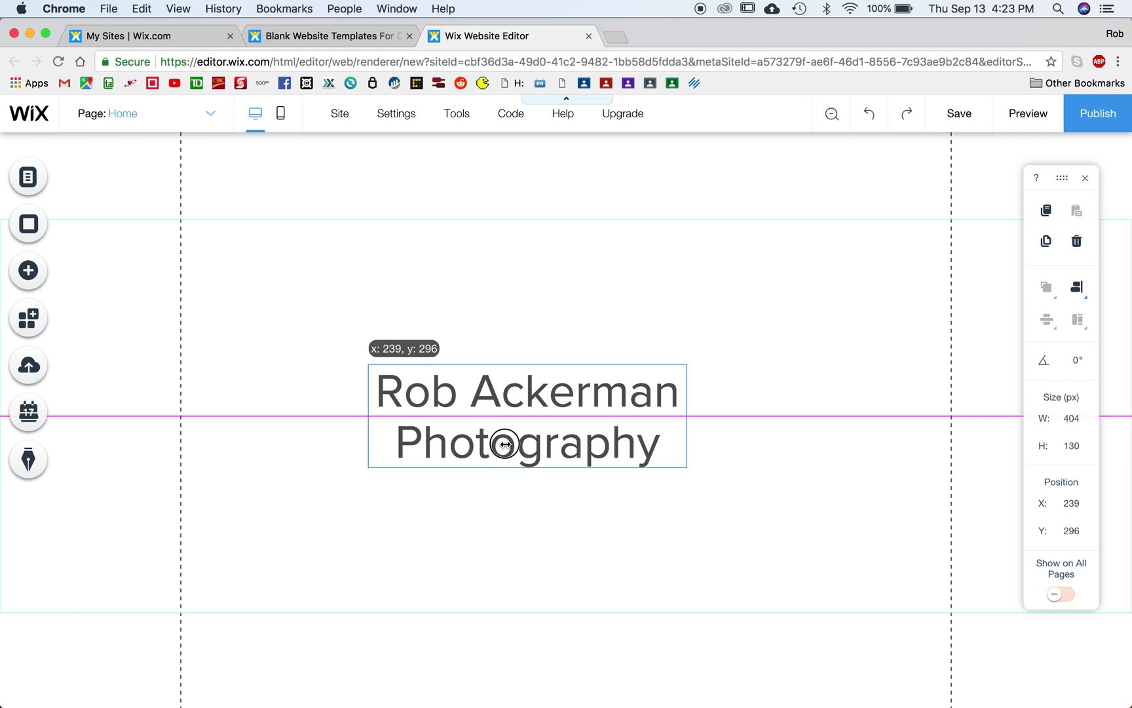
left_click_drag(504, 445, 545, 444)
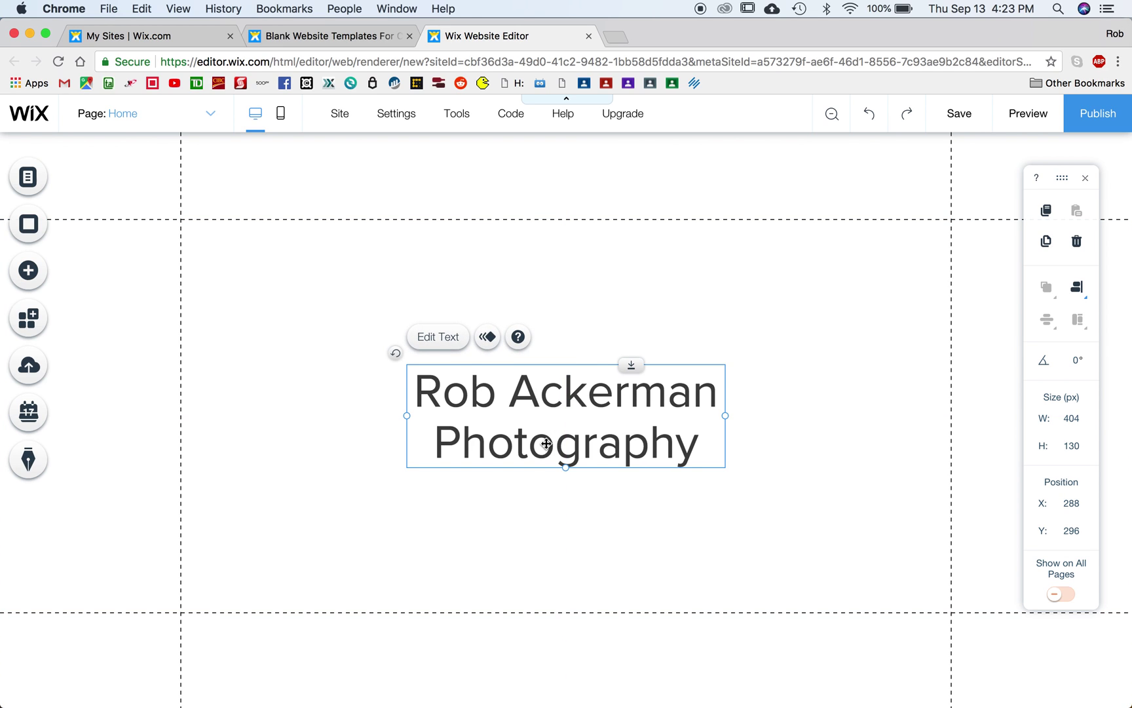
Step: Switch to the About page and show the Image options in the Add panel
left_click(131, 117)
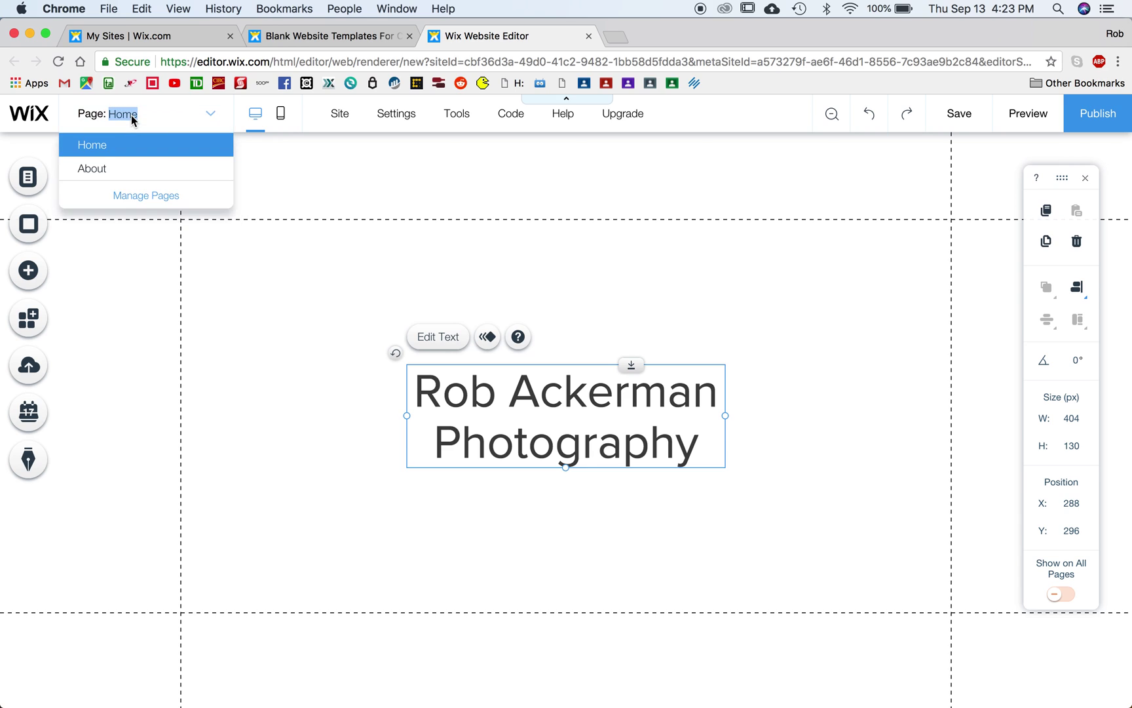
left_click(119, 171)
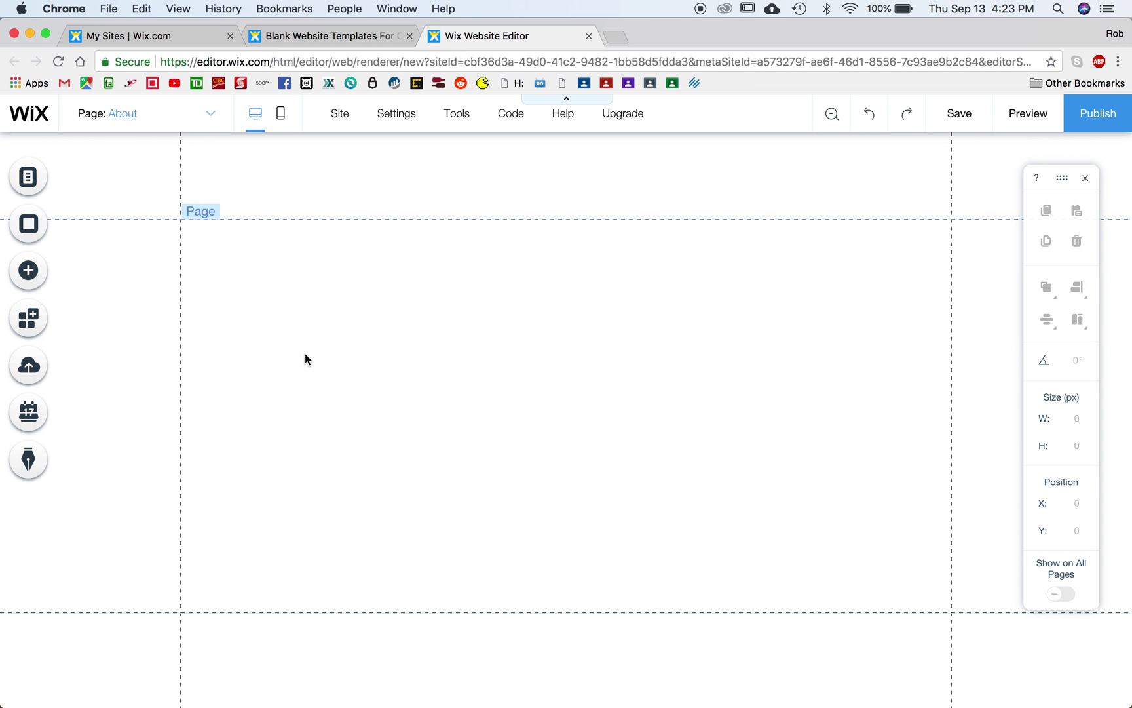
left_click(24, 270)
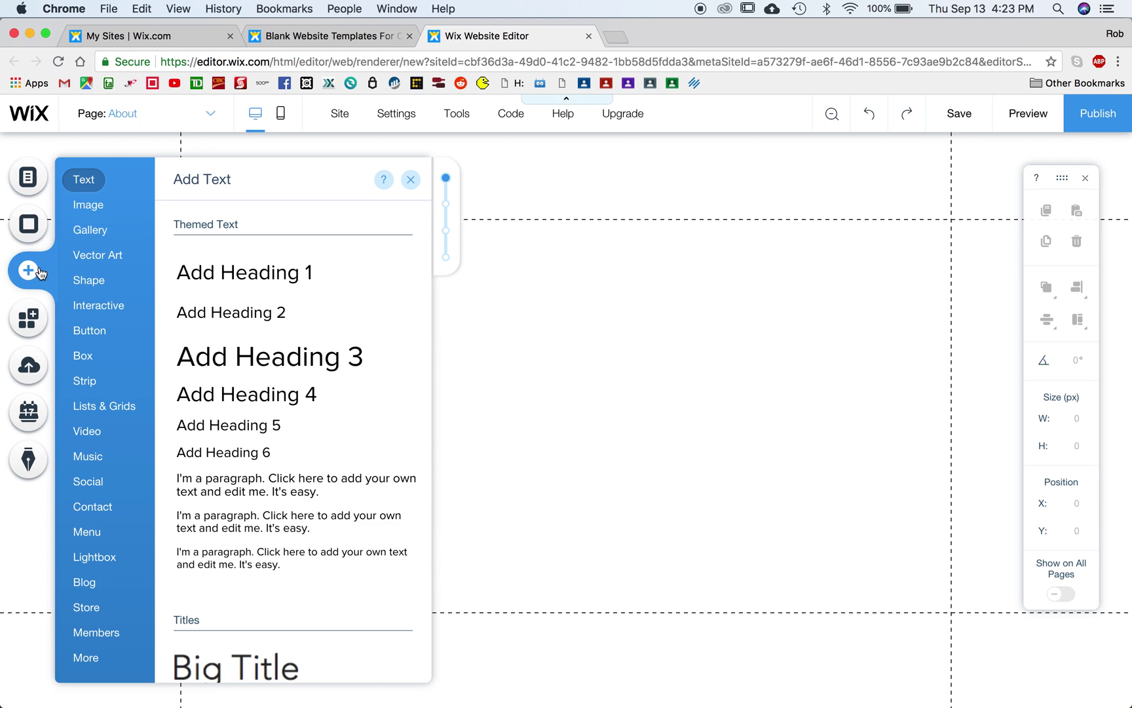
left_click(95, 207)
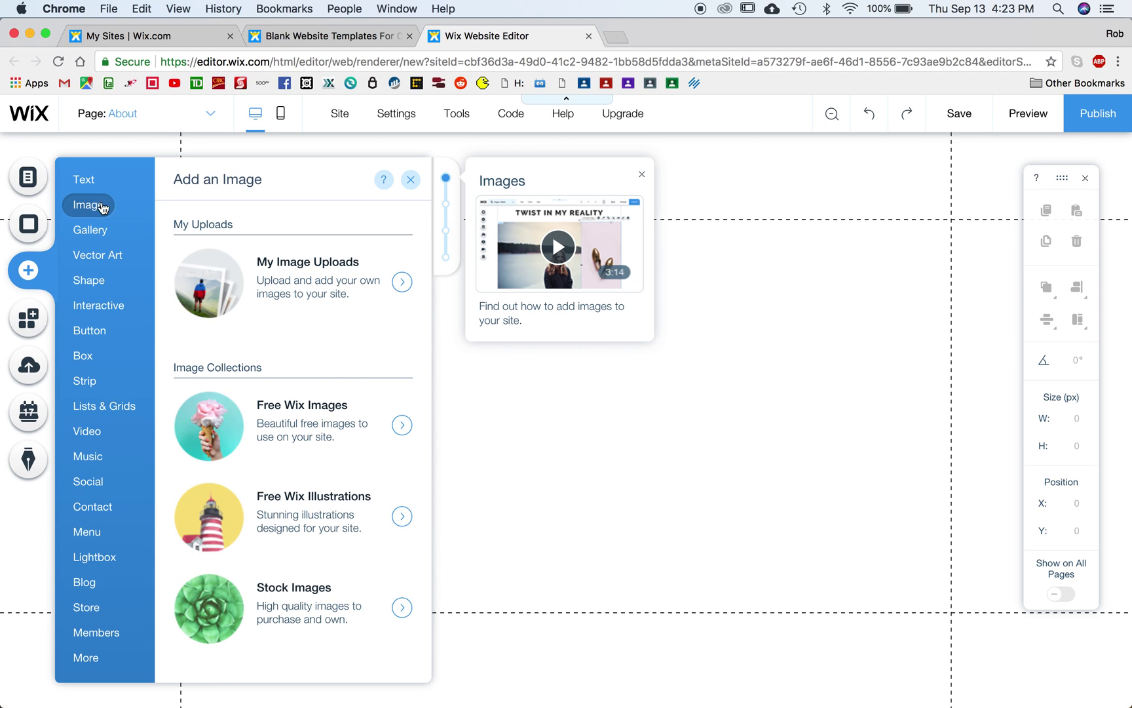
Step: Open My Image Uploads and start, then cancel, an upload from the computer
left_click(339, 278)
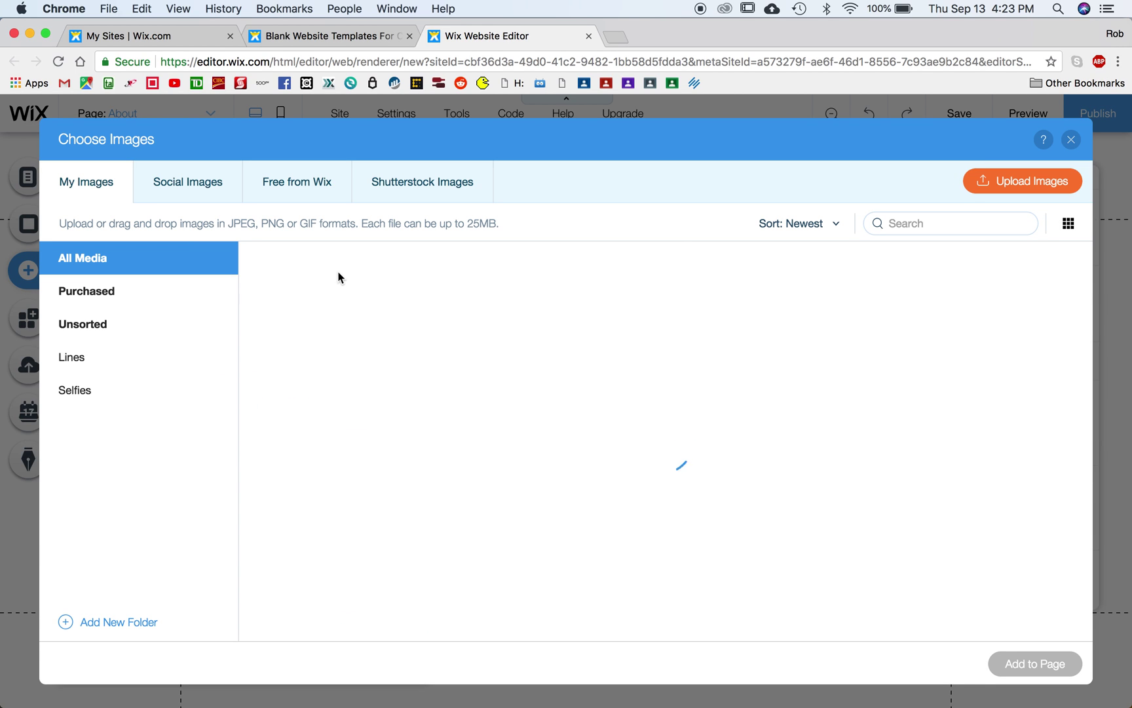
scroll(651, 431, "down", 10)
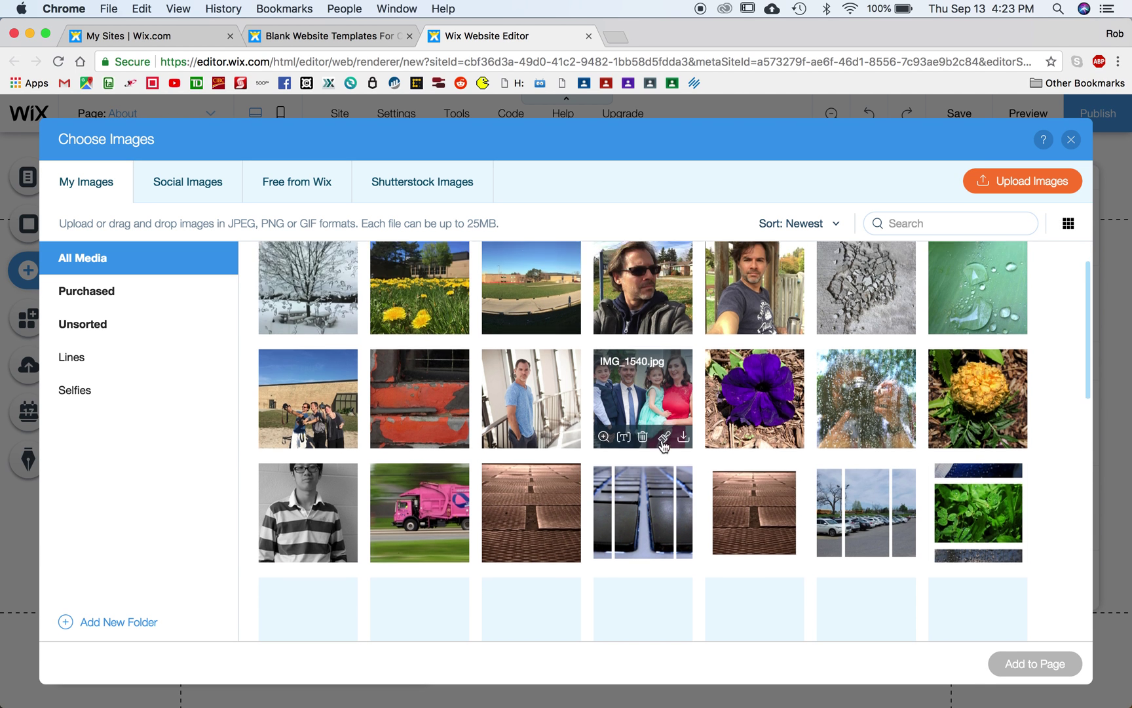
scroll(664, 446, "up", 10)
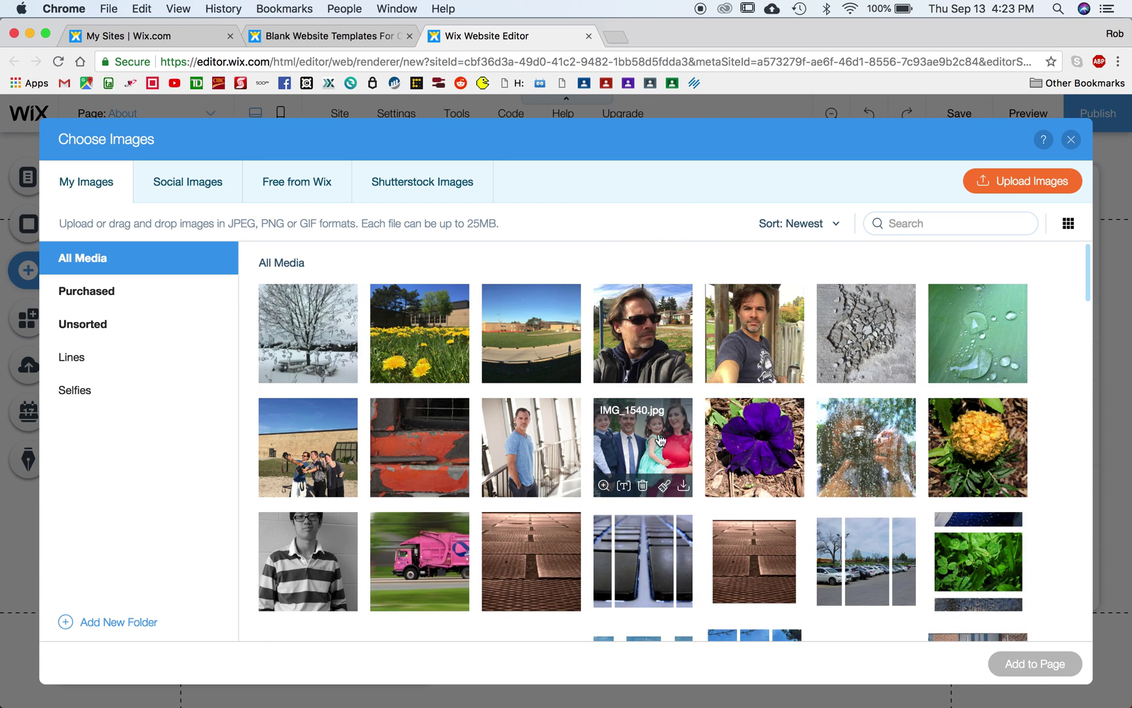
left_click(1022, 188)
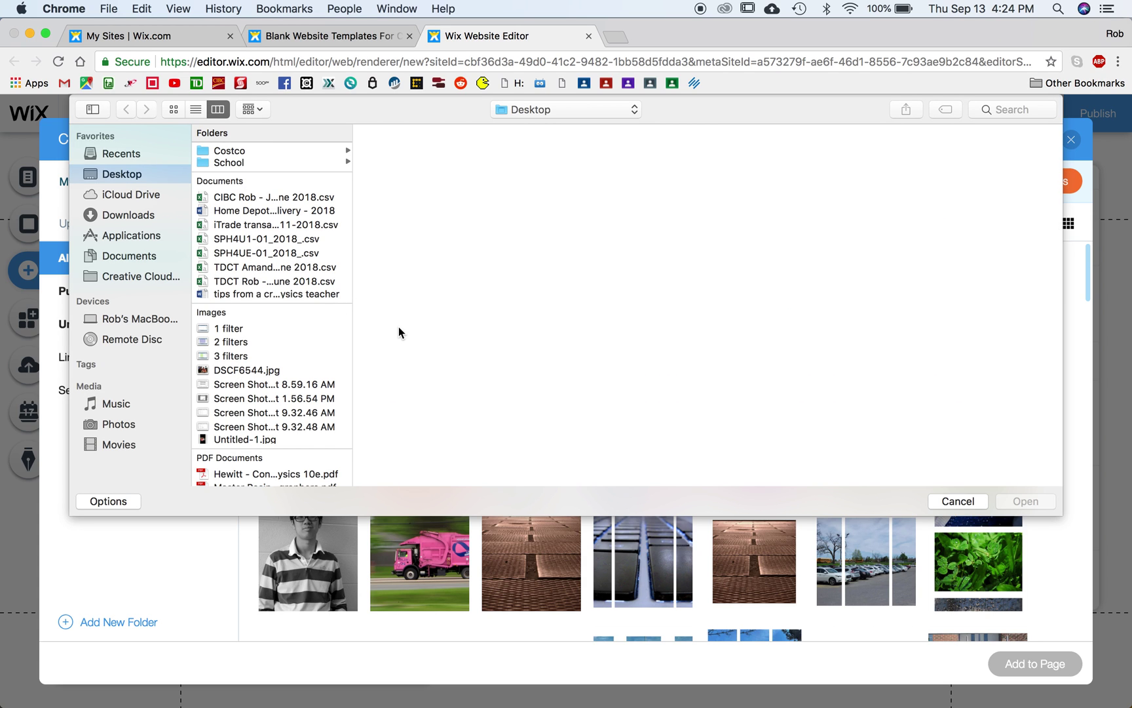
left_click(958, 501)
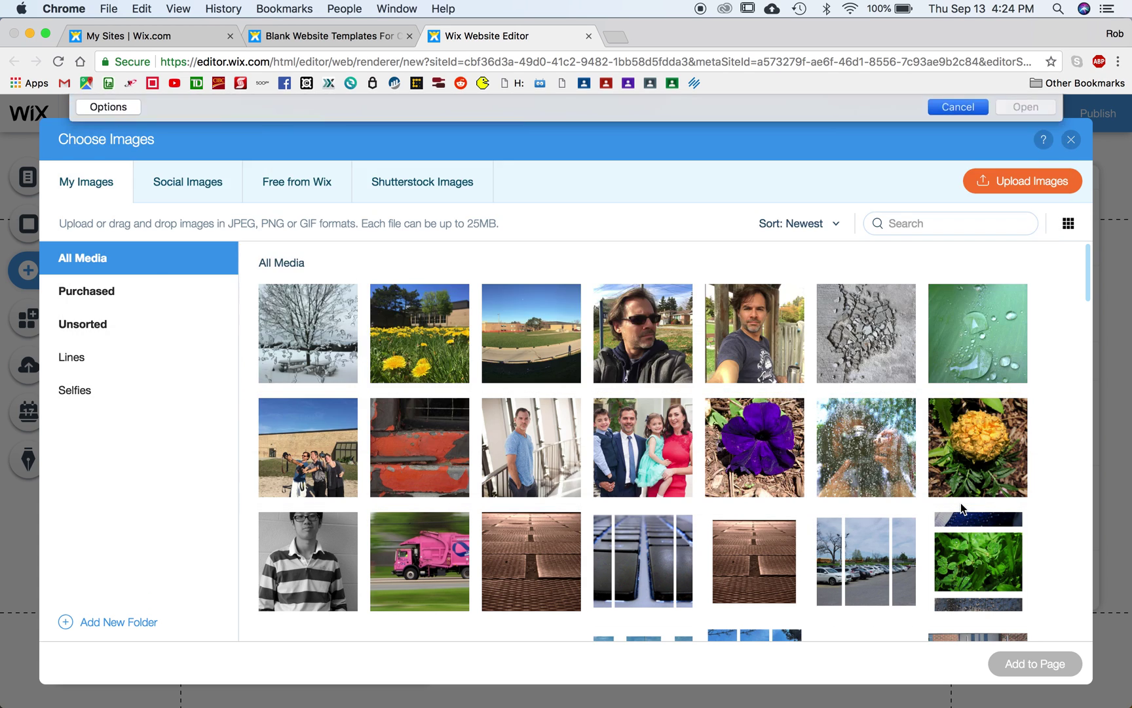
Step: Browse Social Images, Free from Wix and Shutterstock, then return to My Images
left_click(183, 192)
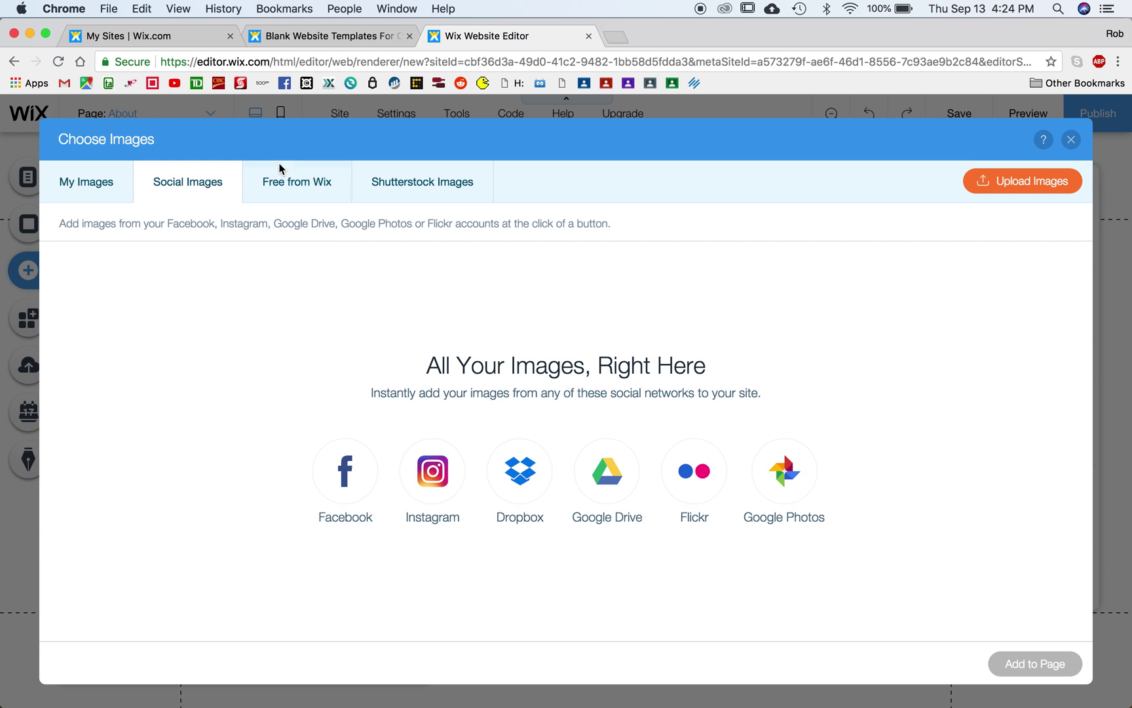
left_click(287, 189)
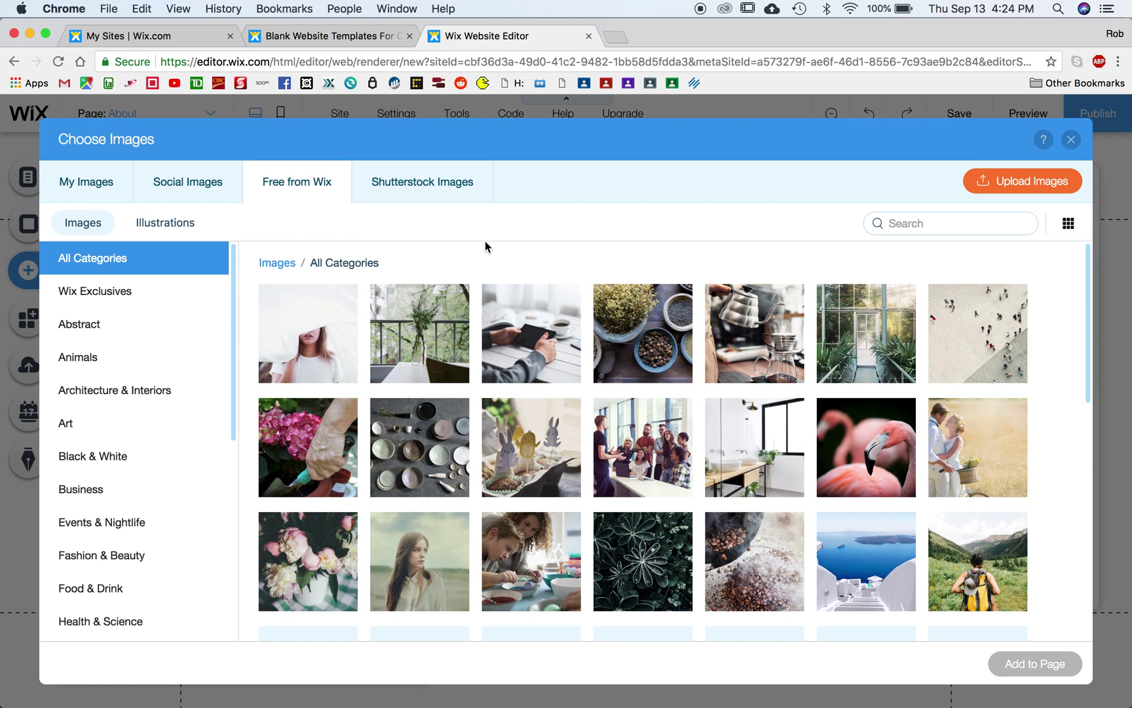
left_click(447, 187)
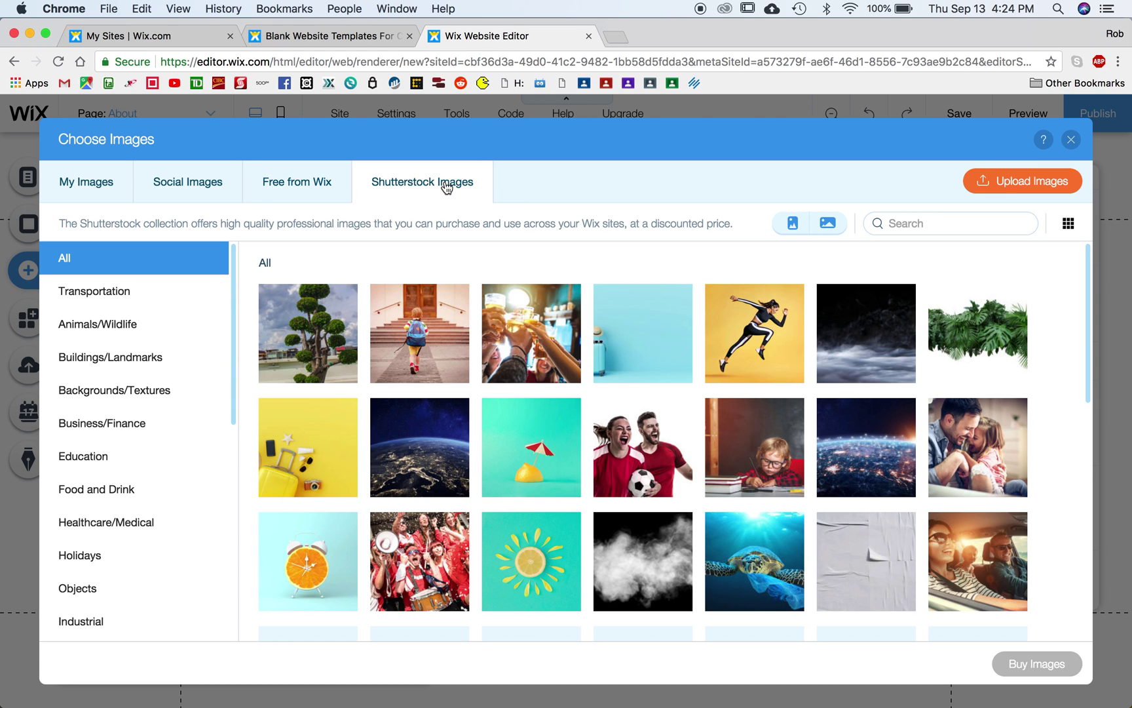
left_click(101, 183)
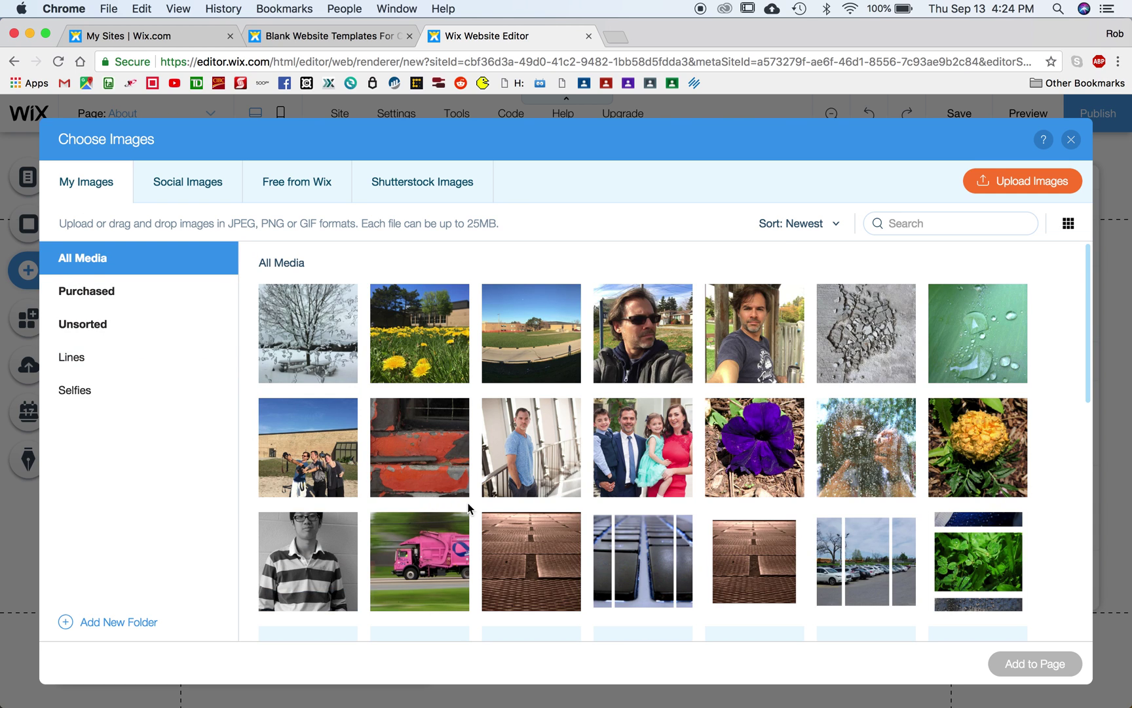
mouse_move(525, 445)
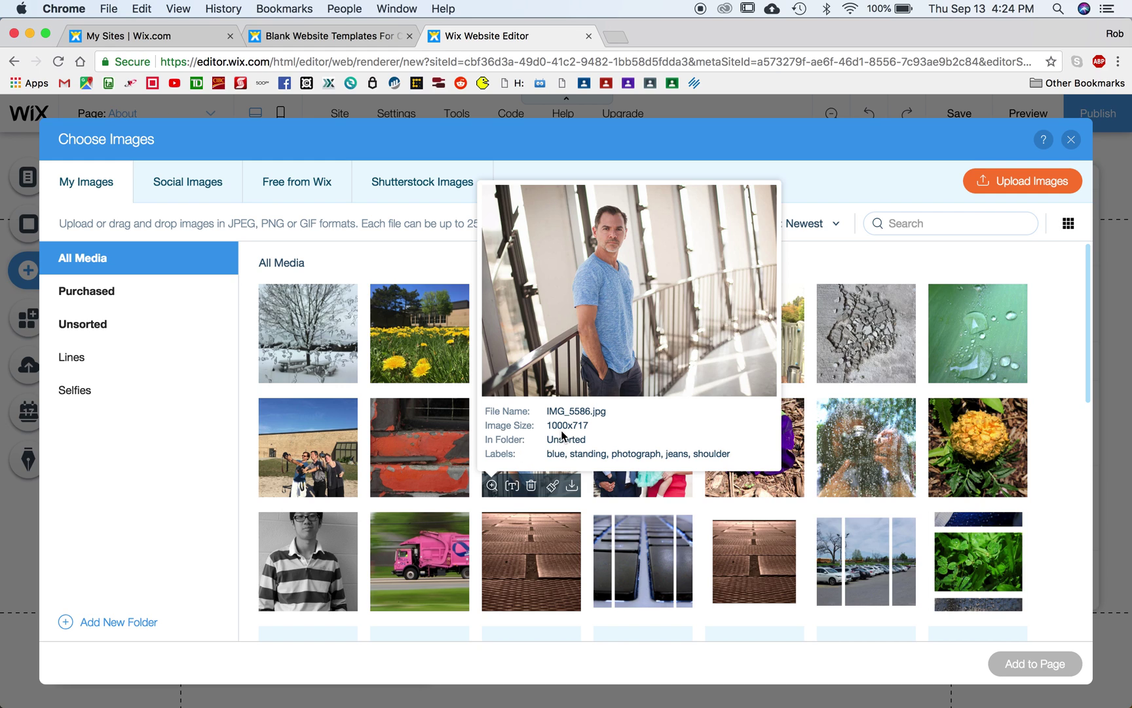
Step: Add photo IMG_5586 to the About page and snap it to X 0, Y 111
left_click(517, 478)
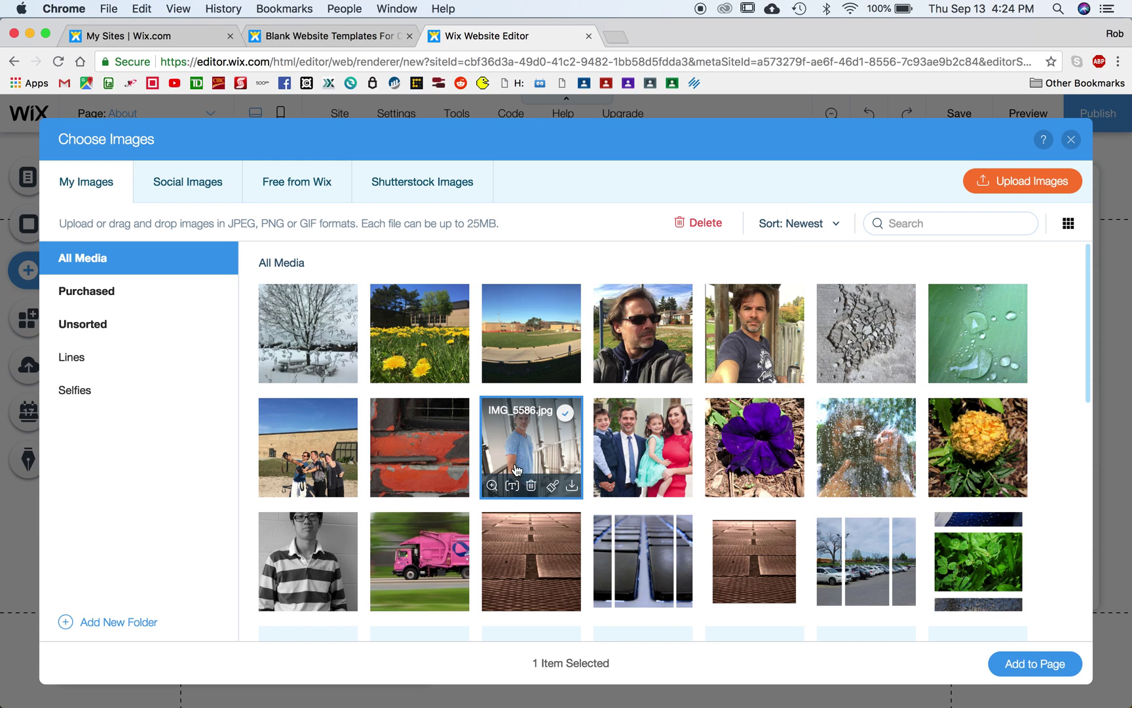
left_click(1022, 678)
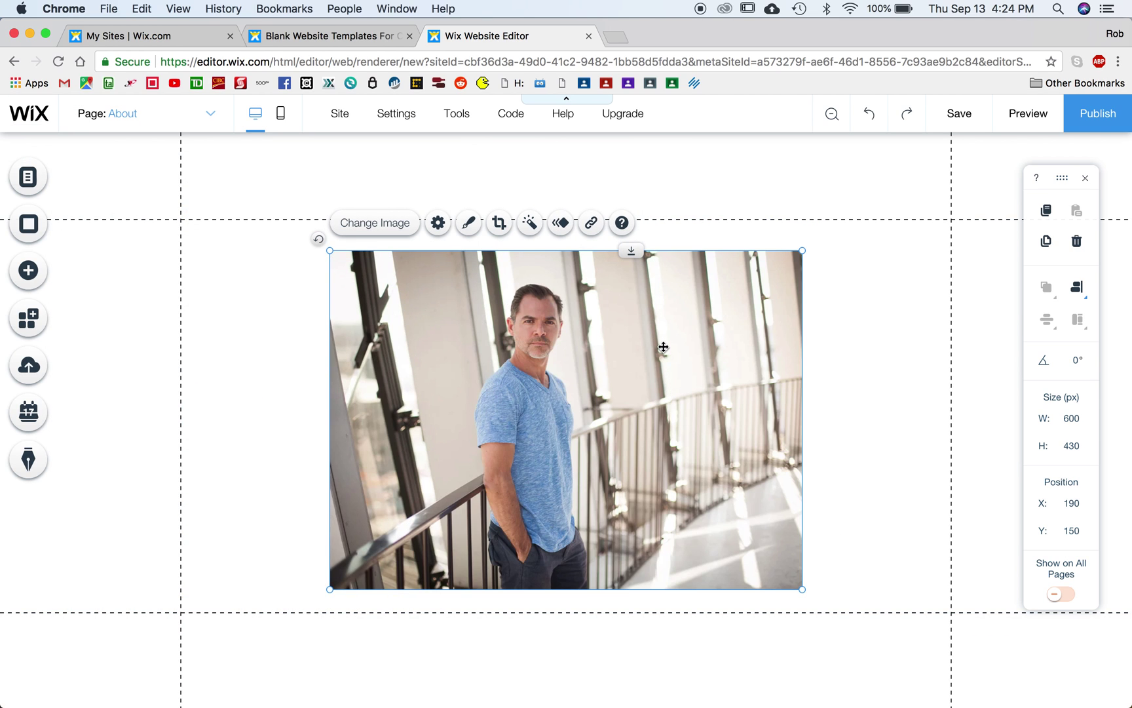
left_click_drag(654, 342, 514, 317)
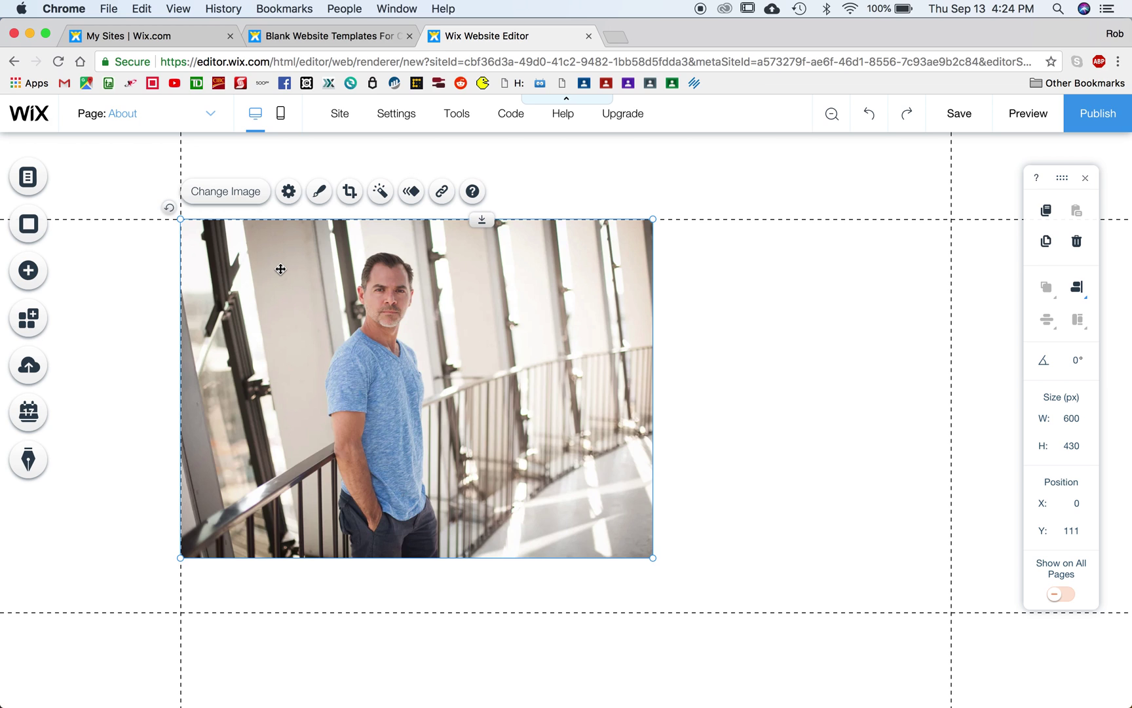
left_click_drag(278, 265, 281, 268)
Step: Add a Heading 1 text box and move it beside the portrait photo
left_click(26, 272)
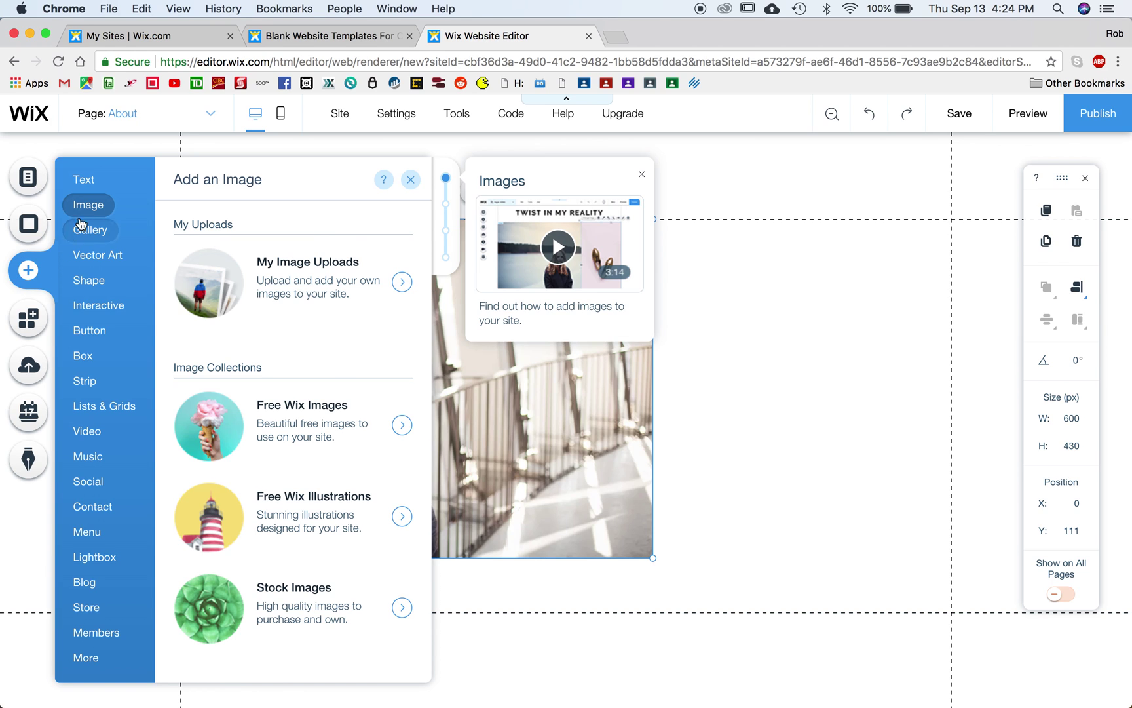
left_click(85, 180)
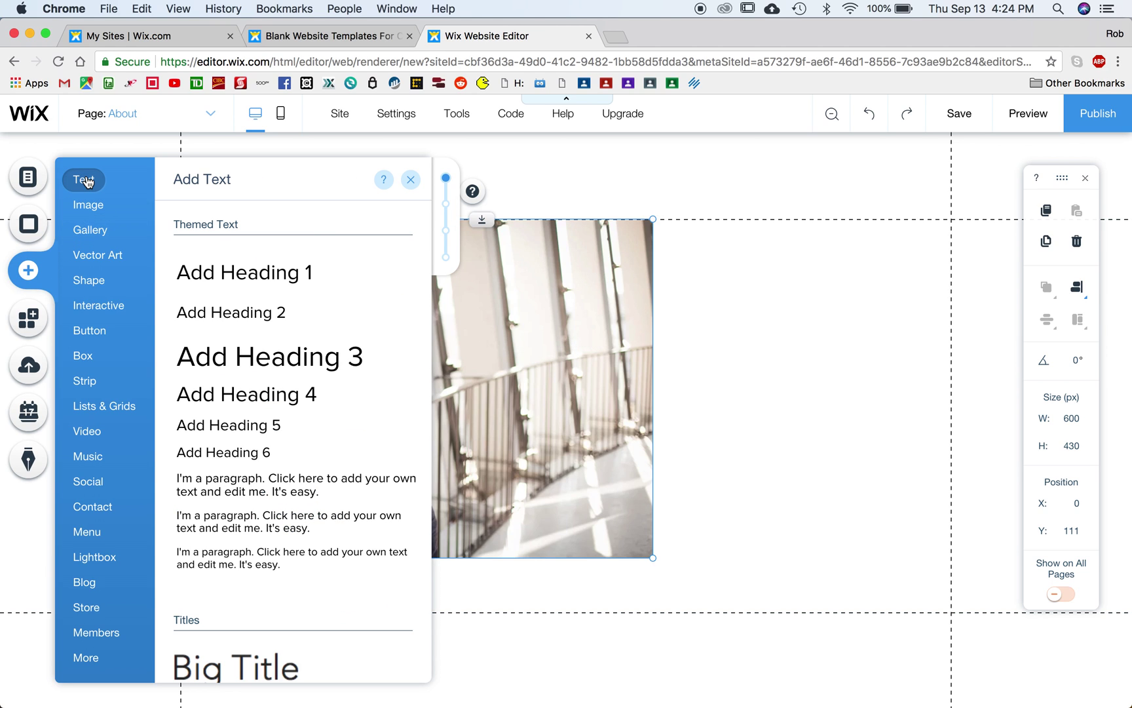
left_click(232, 272)
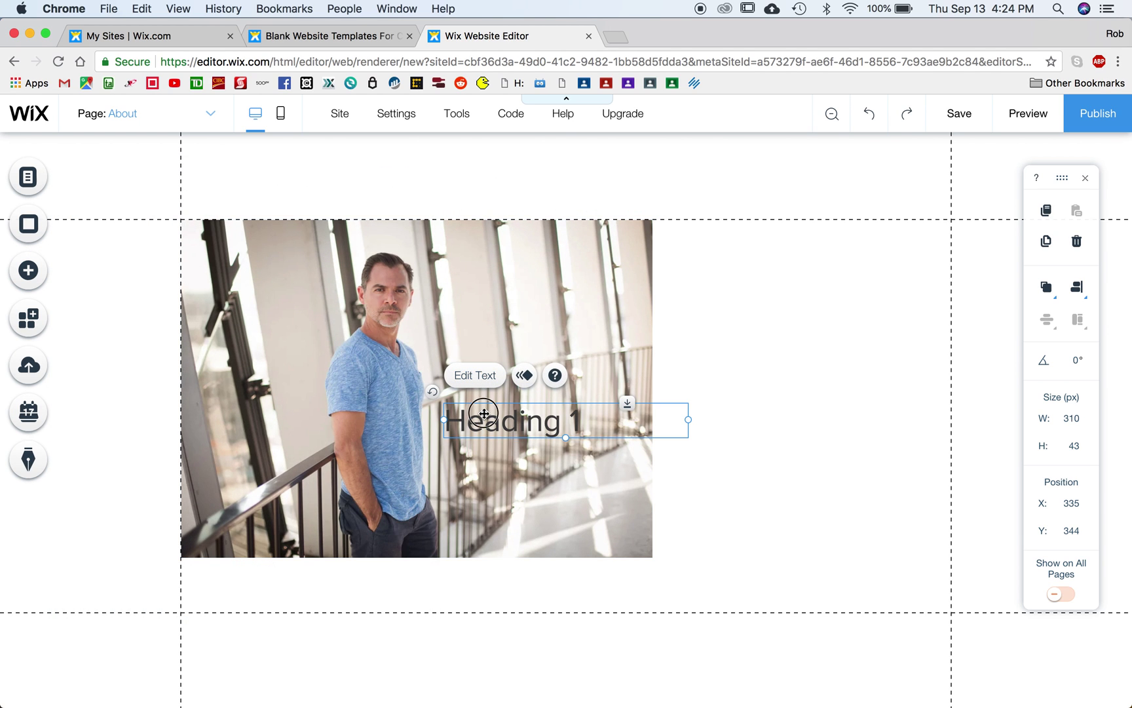
left_click_drag(483, 400, 755, 235)
Step: Shrink the text to 21 px and type a bio introducing the photographer's love of photography
double_click(755, 234)
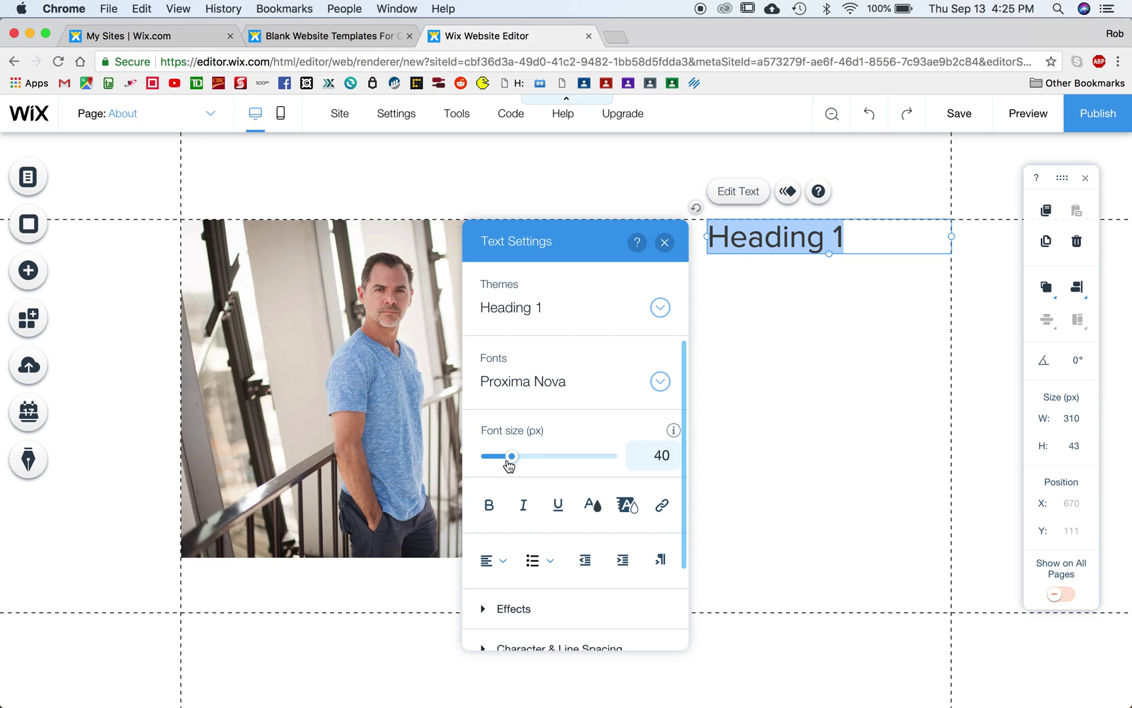
left_click_drag(509, 461, 500, 462)
type("Hi")
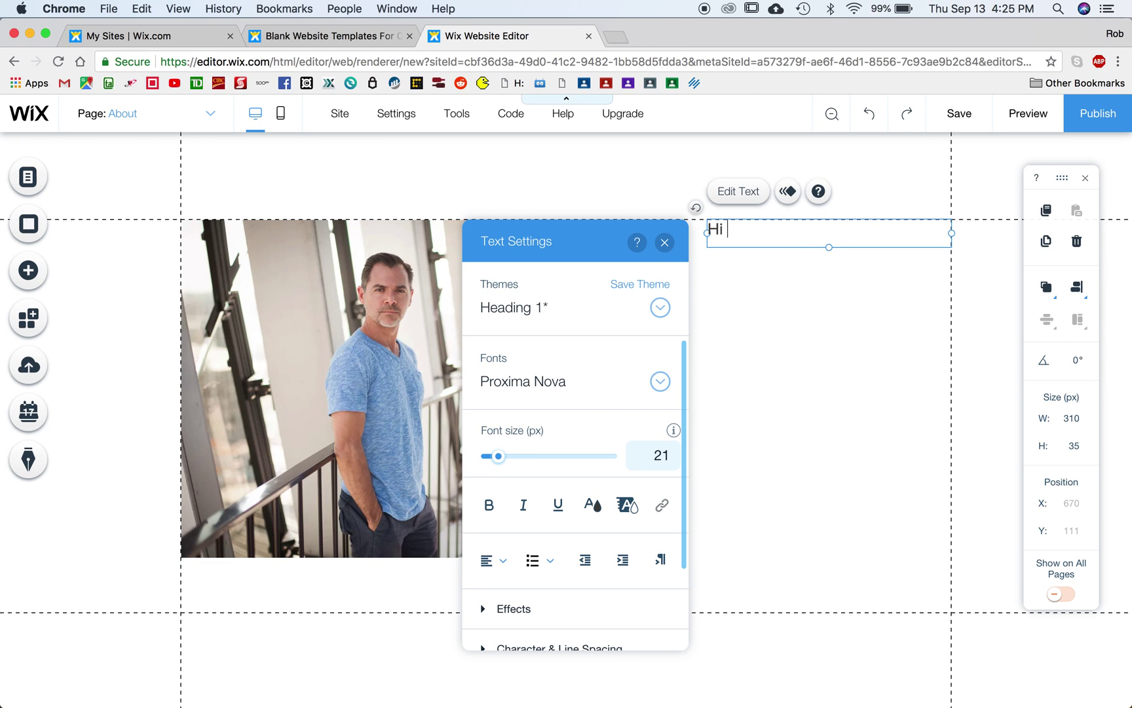
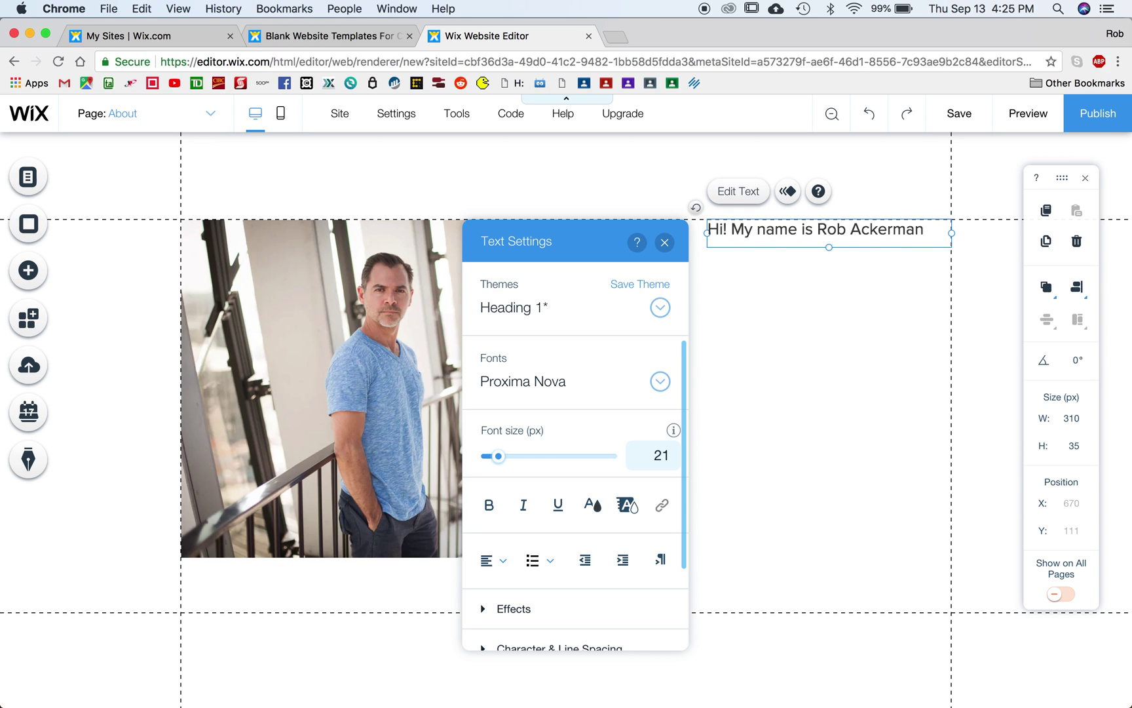
type(", and I love photogr")
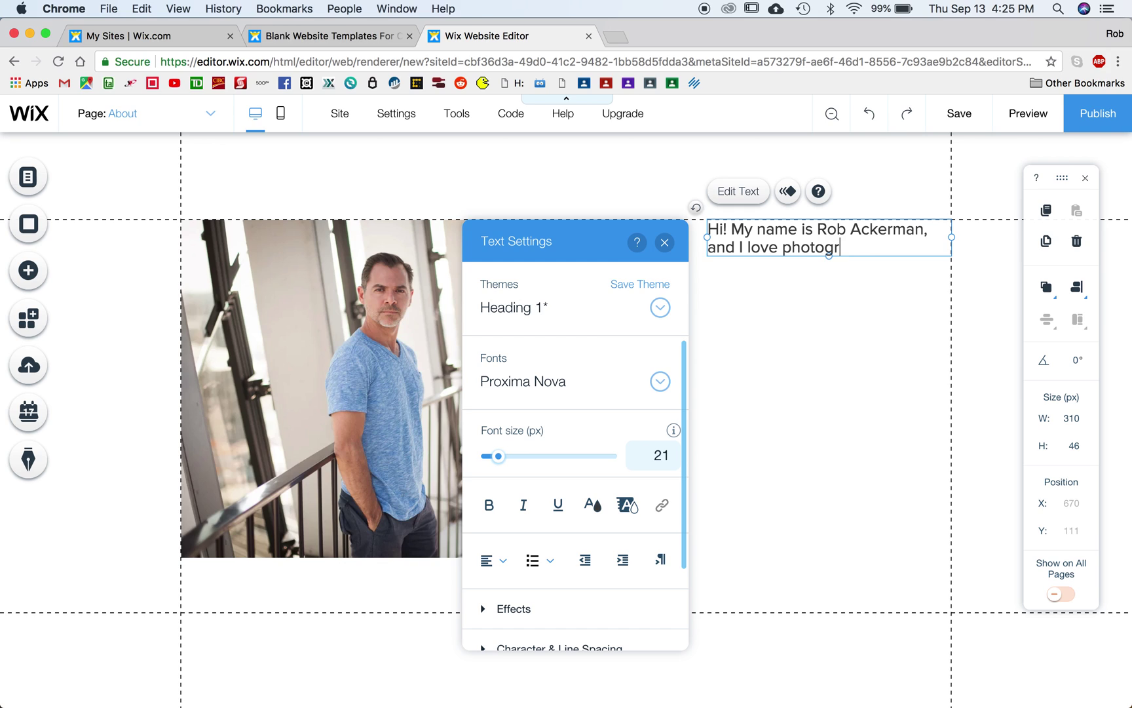
type("aphy! I hope you enjoy ")
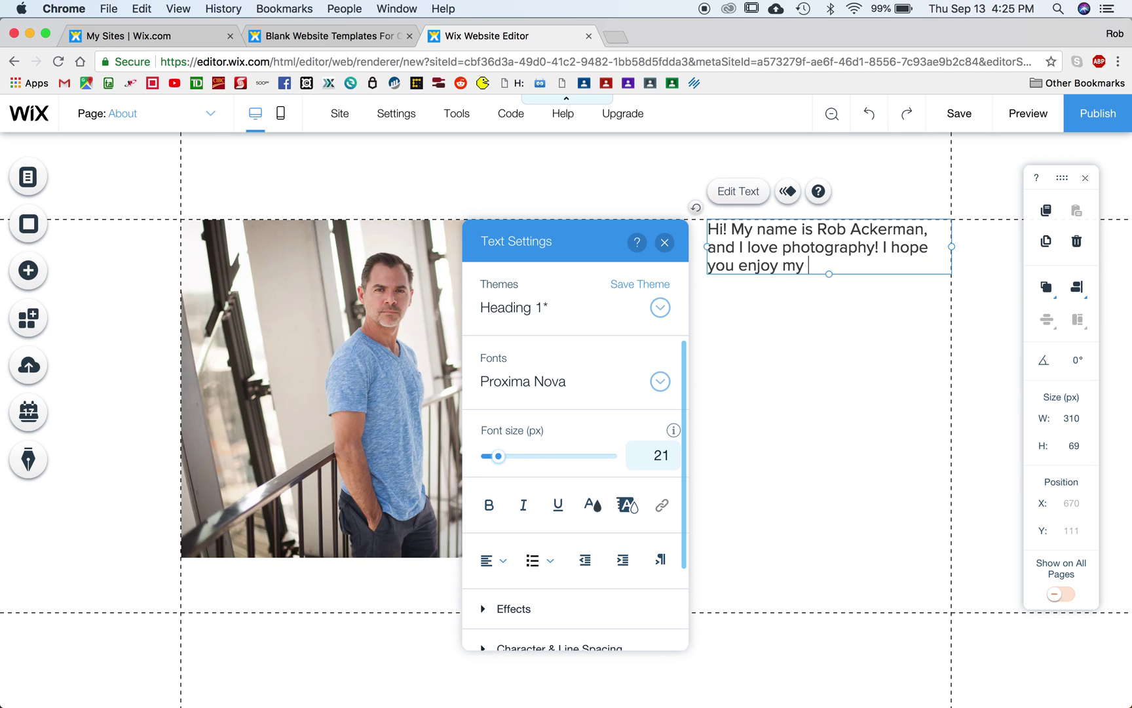
type("my work.")
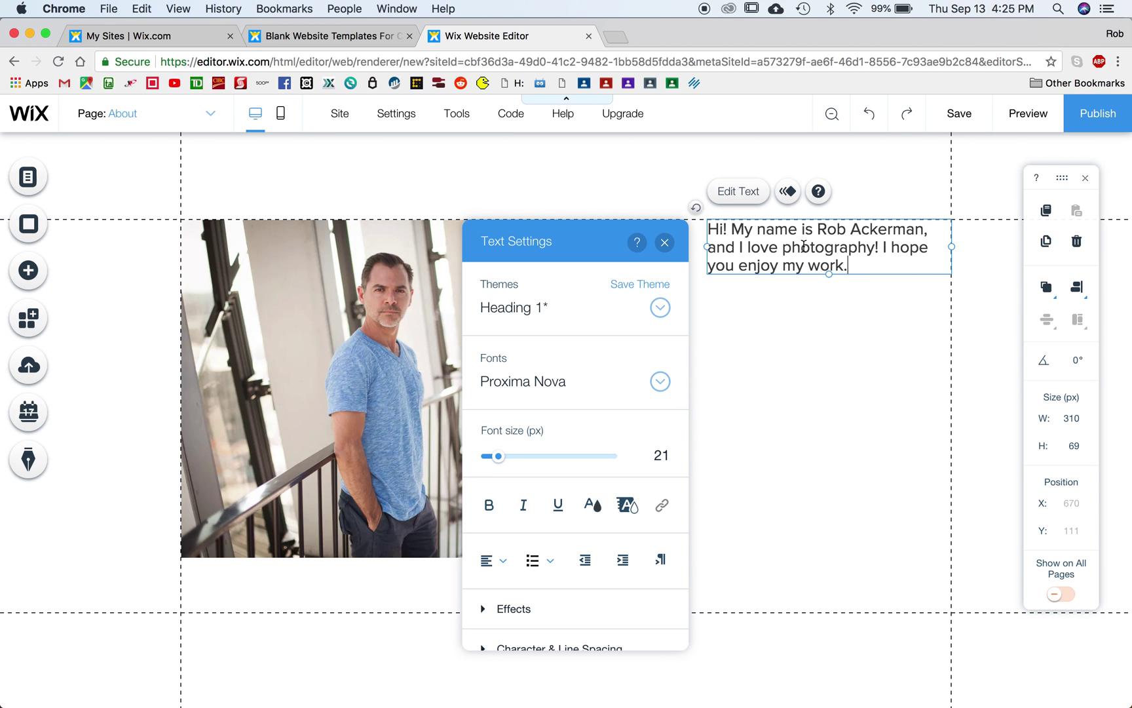
Step: Select the whole bio text, browse the font list, and keep Proxima Nova
double_click(804, 246)
triple_click(803, 245)
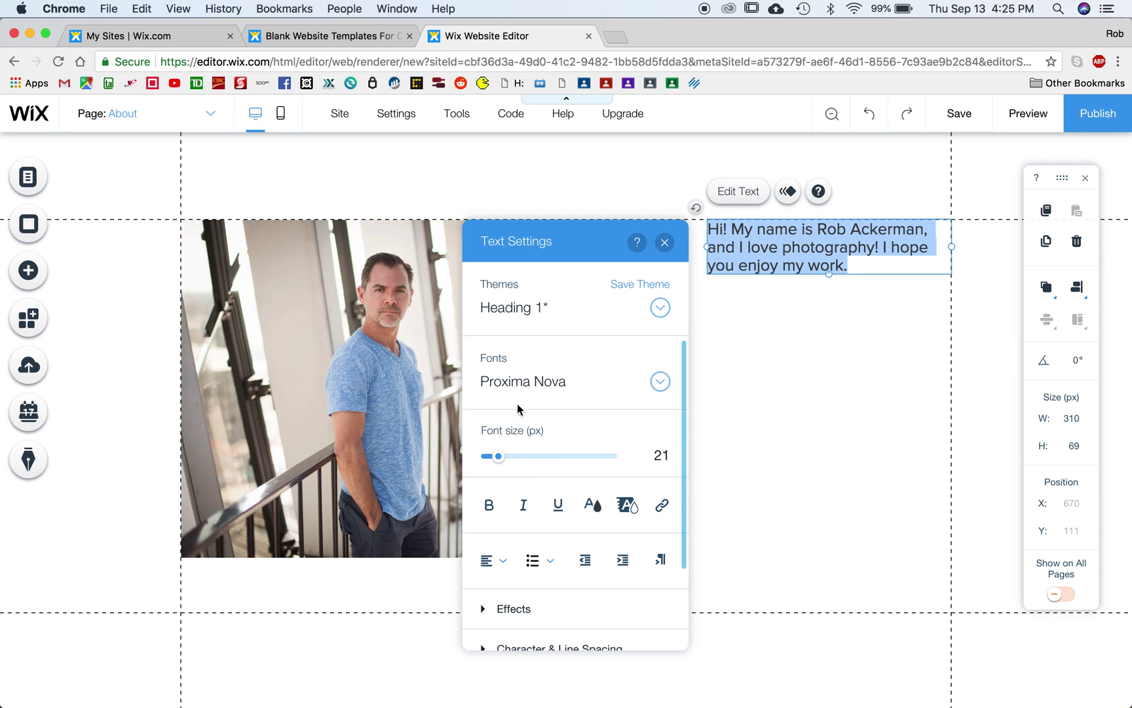
left_click(522, 382)
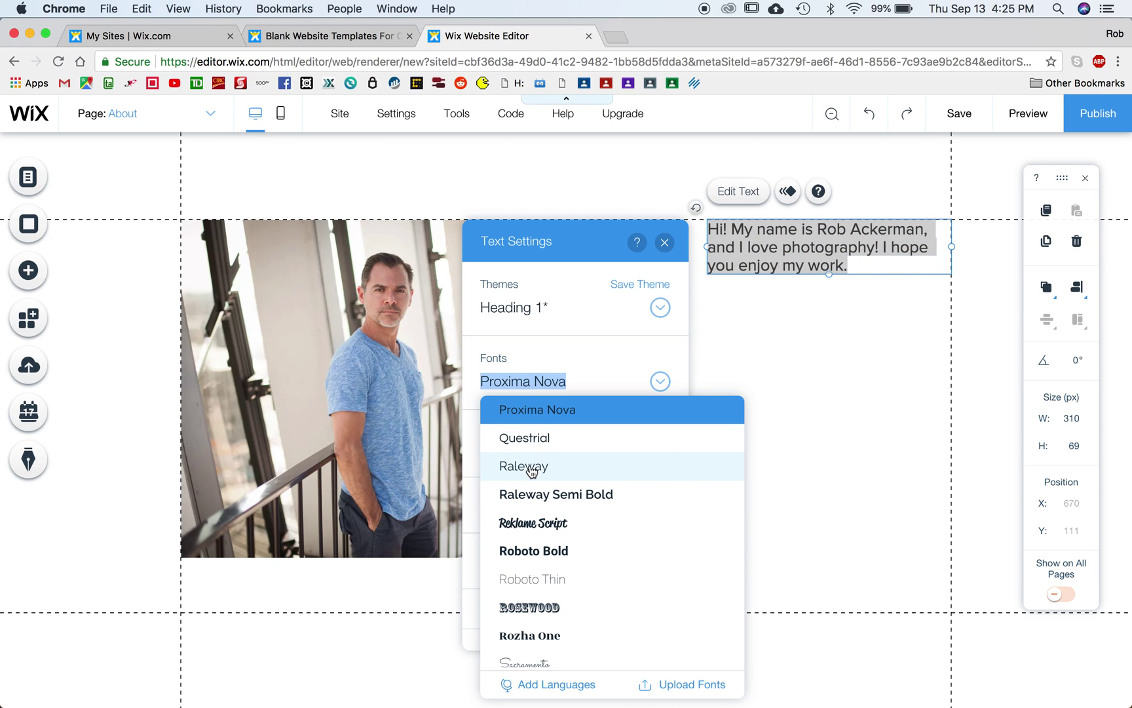
scroll(609, 524, "down", 2)
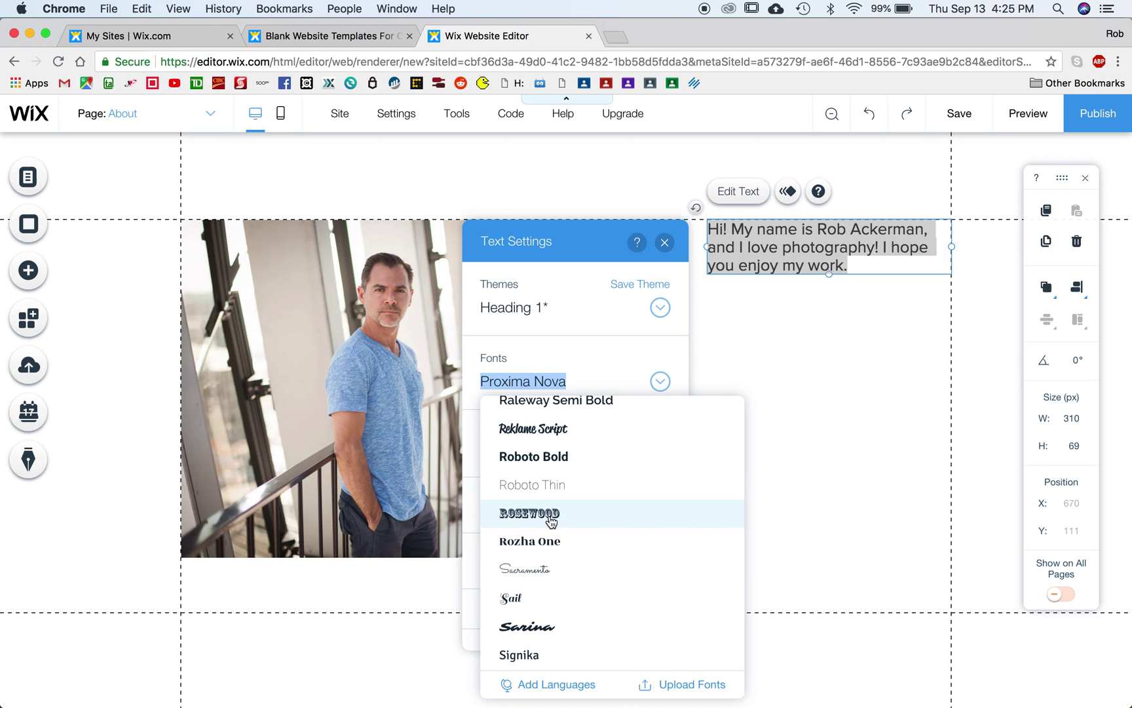
scroll(551, 521, "up", 6)
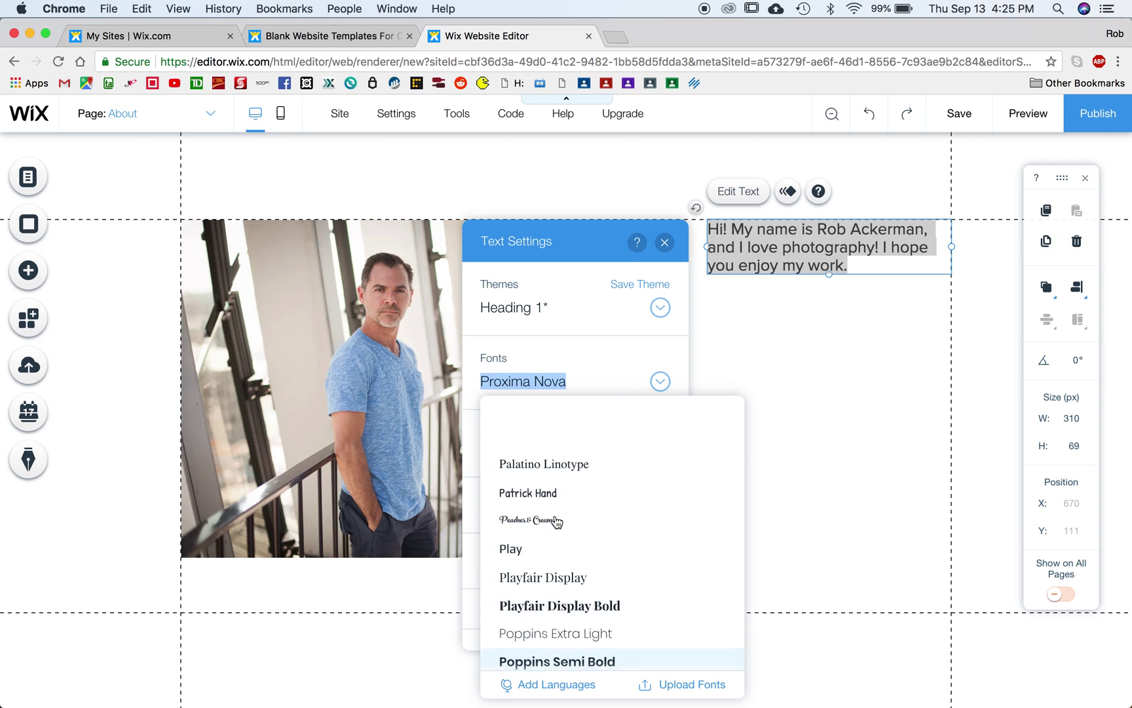
scroll(557, 521, "up", 3)
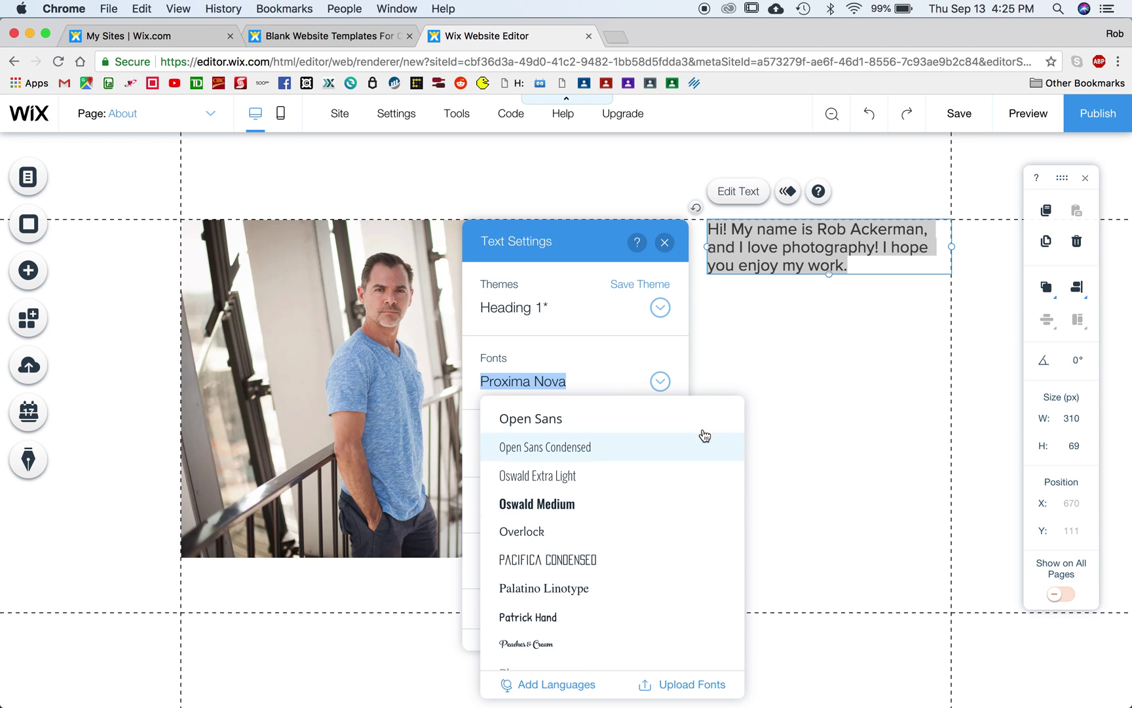
left_click(831, 407)
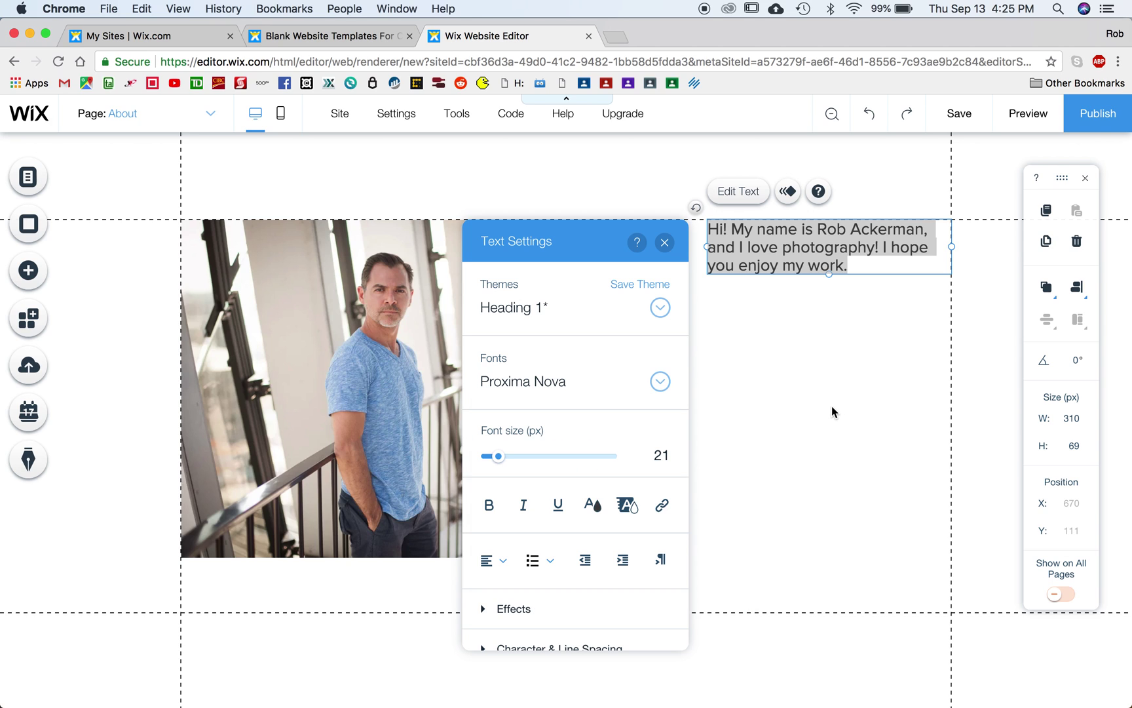
Step: Close Text Settings and preview the About page with the finished bio
left_click(665, 243)
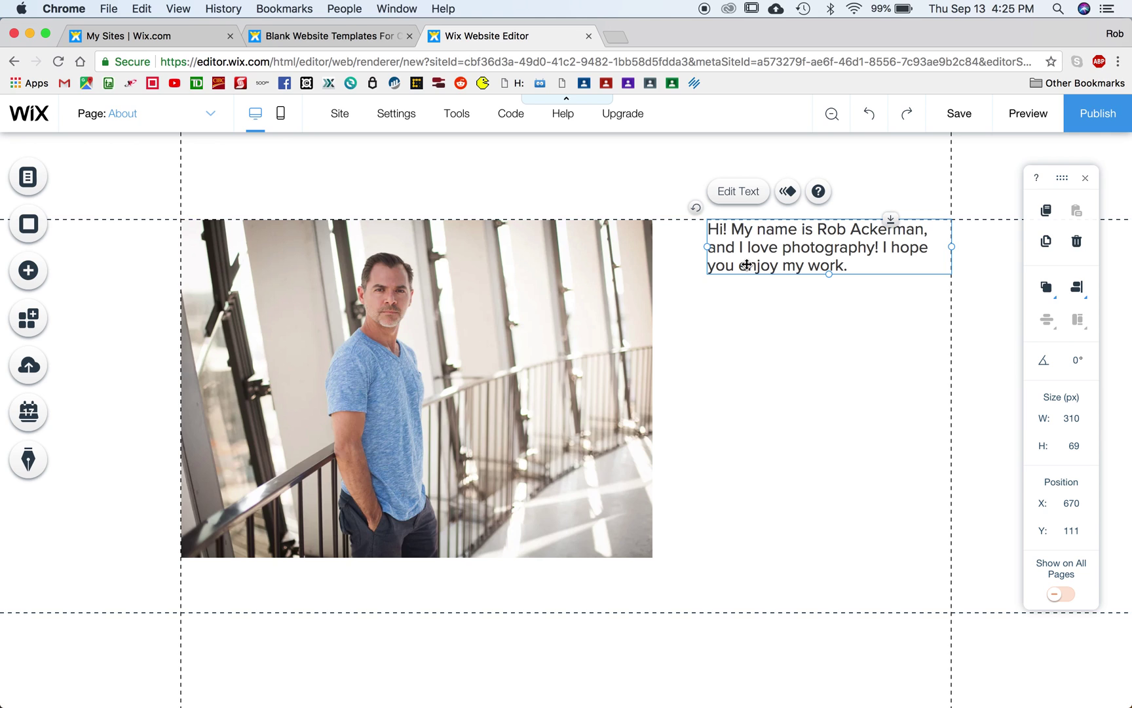
left_click(1029, 114)
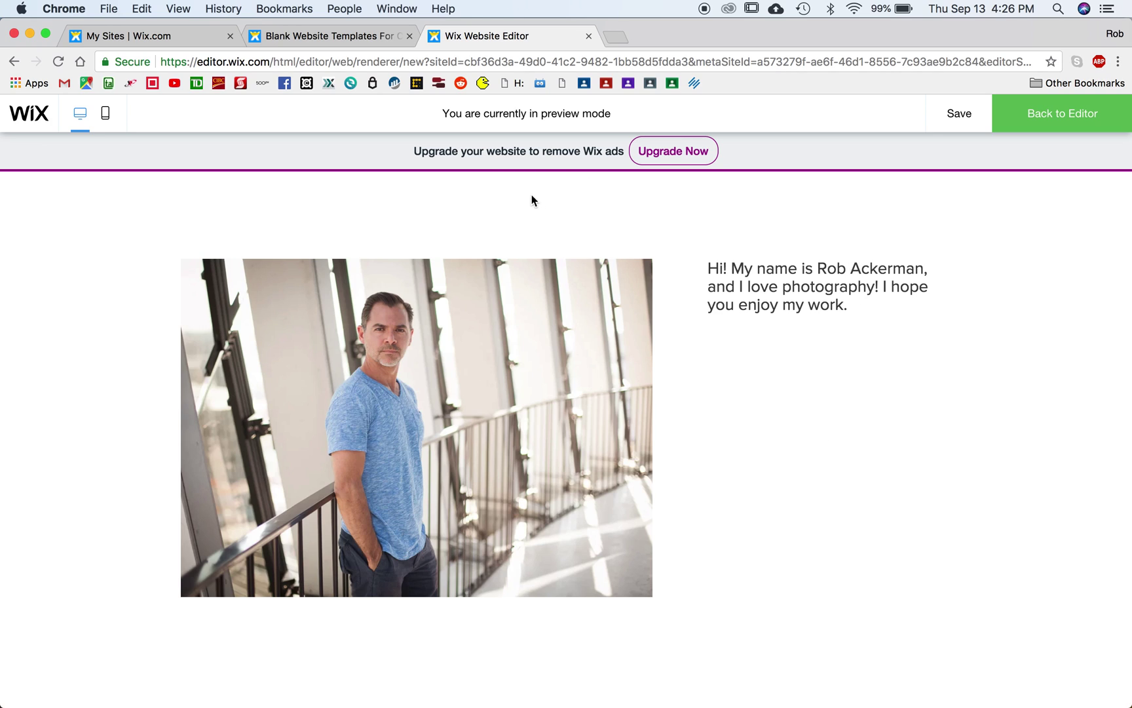
left_click(1073, 119)
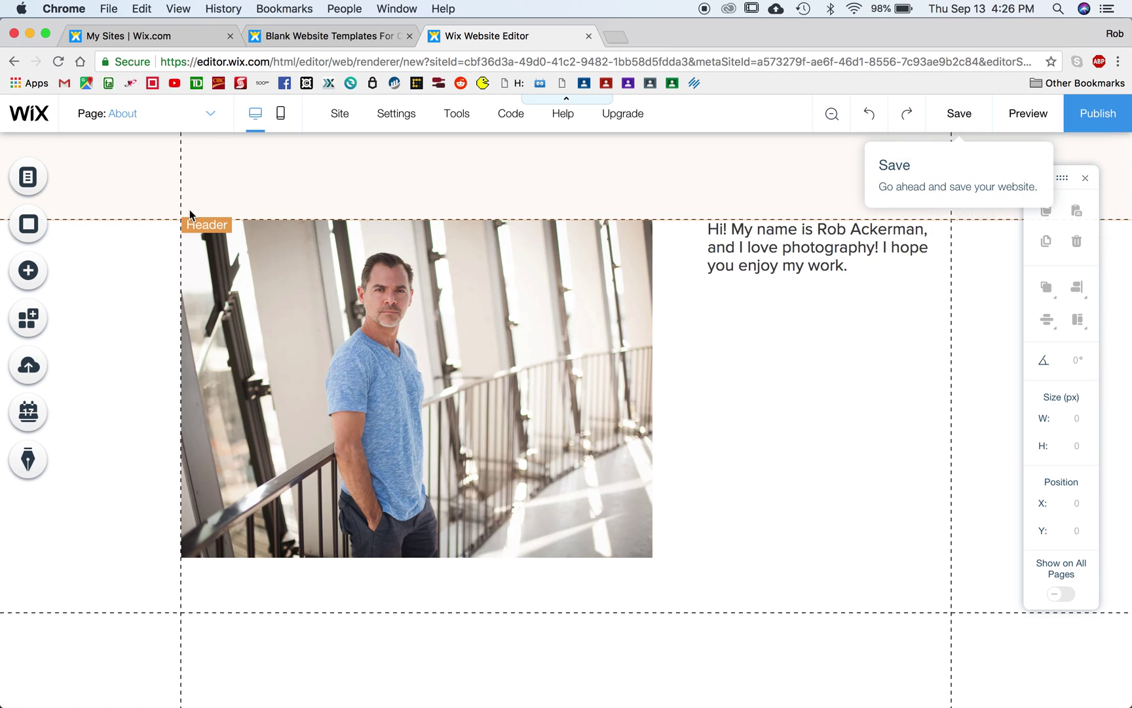
Step: Add the first themed Home/About menu and drag it up into the page header
left_click(28, 271)
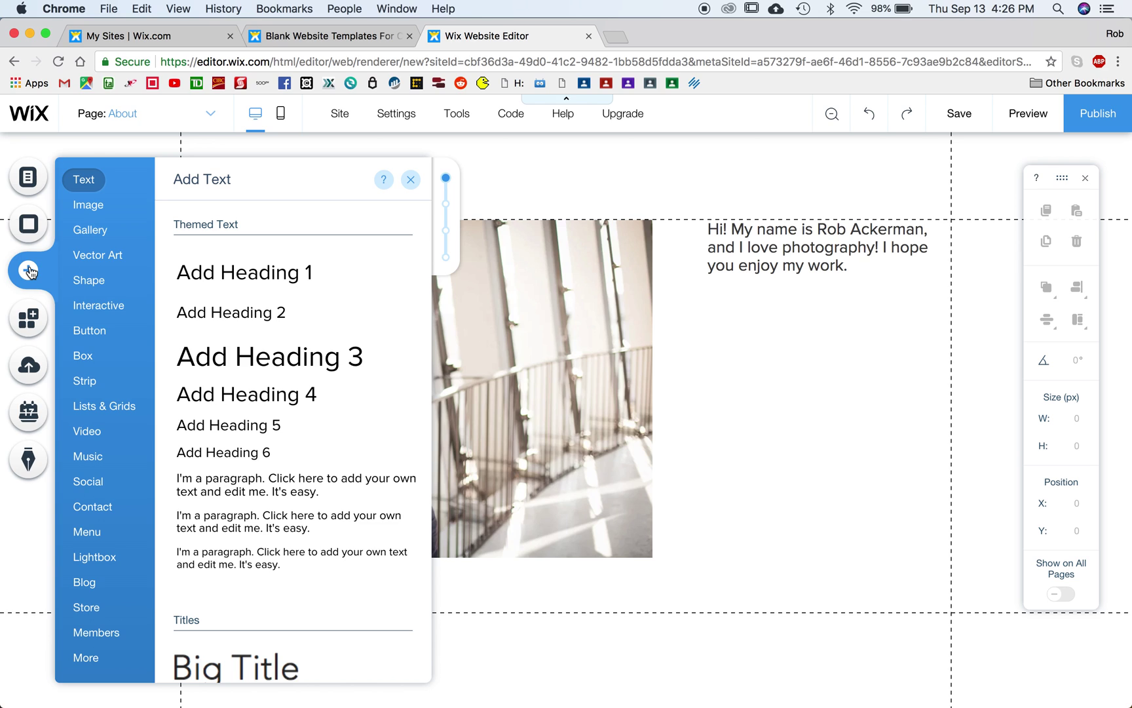
mouse_move(89, 533)
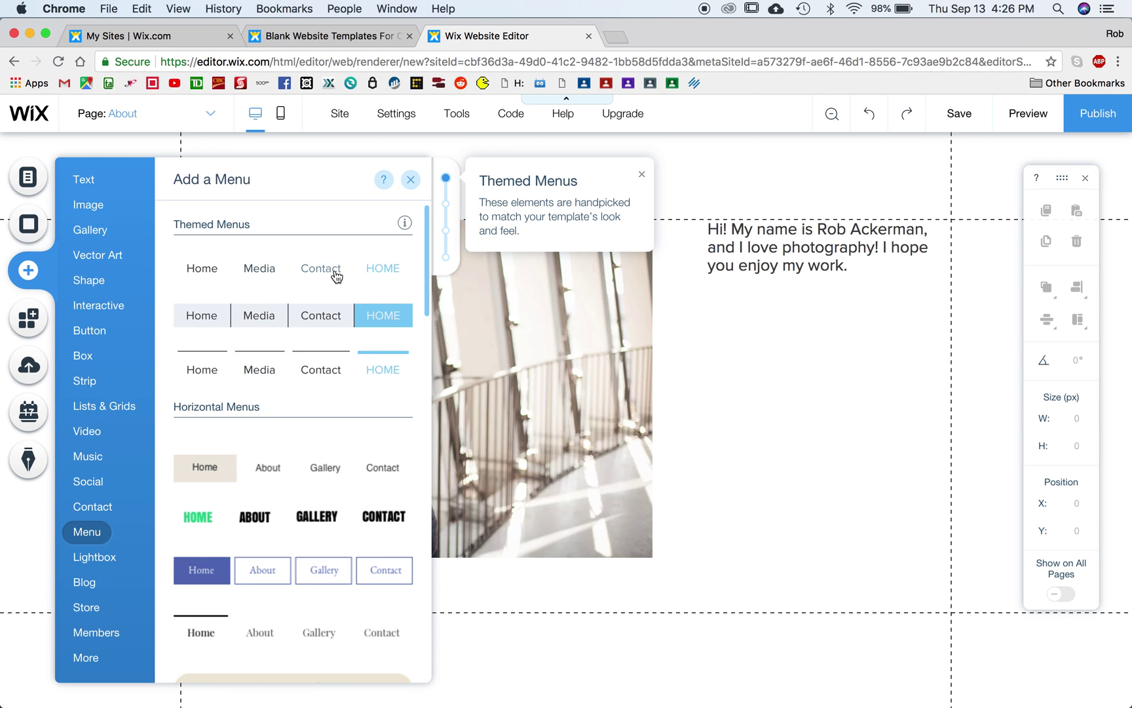
scroll(330, 376, "down", 3)
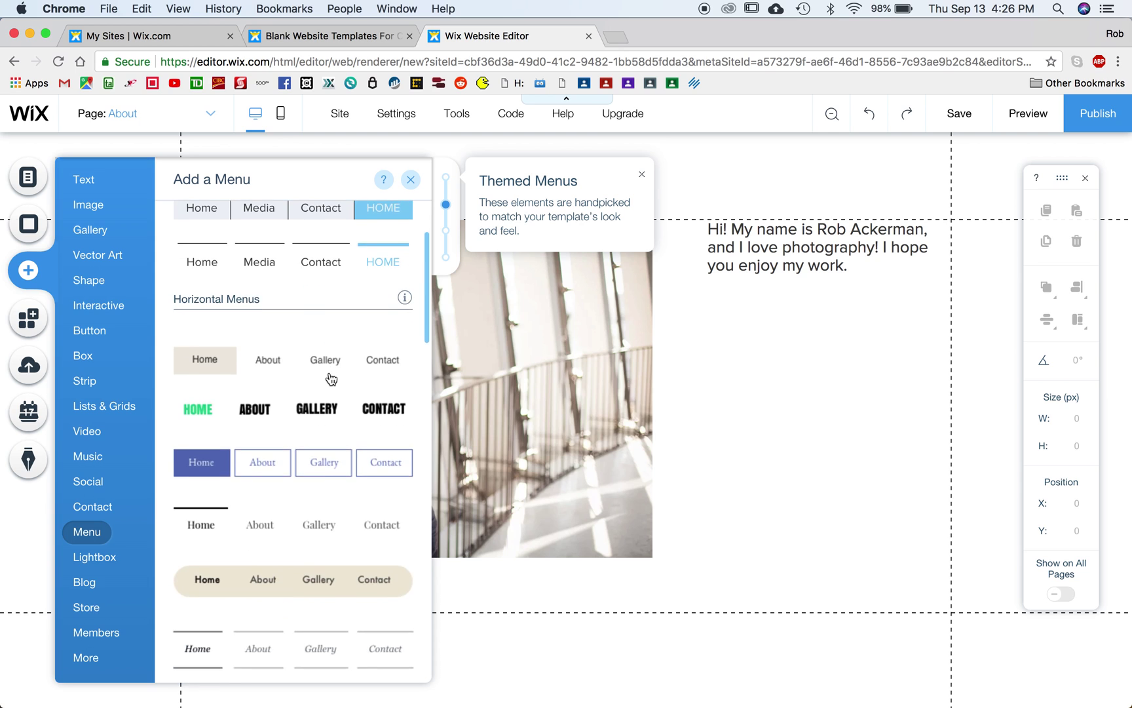
scroll(331, 379, "down", 10)
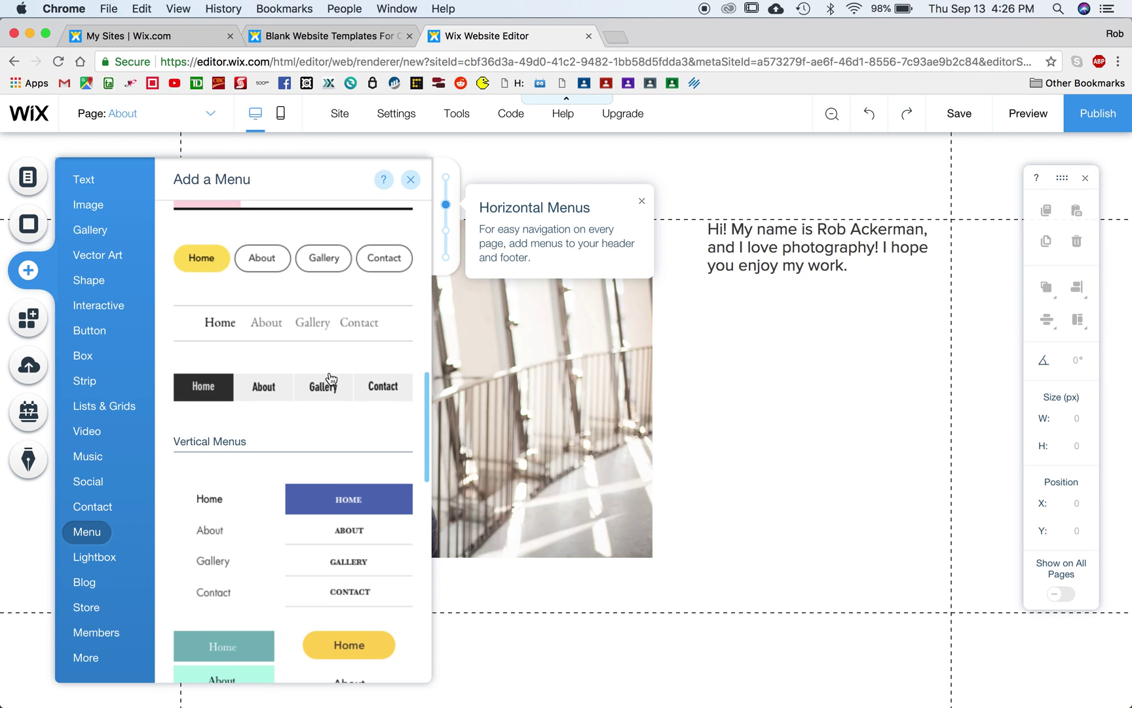
scroll(331, 379, "down", 9)
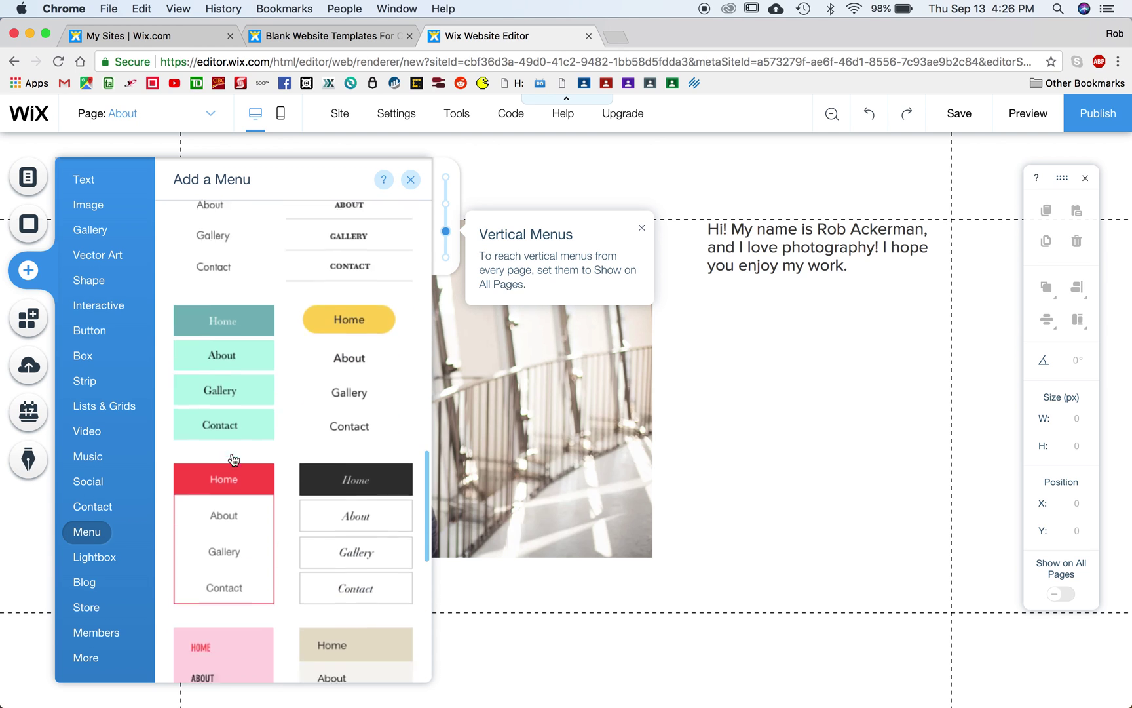
scroll(240, 473, "up", 20)
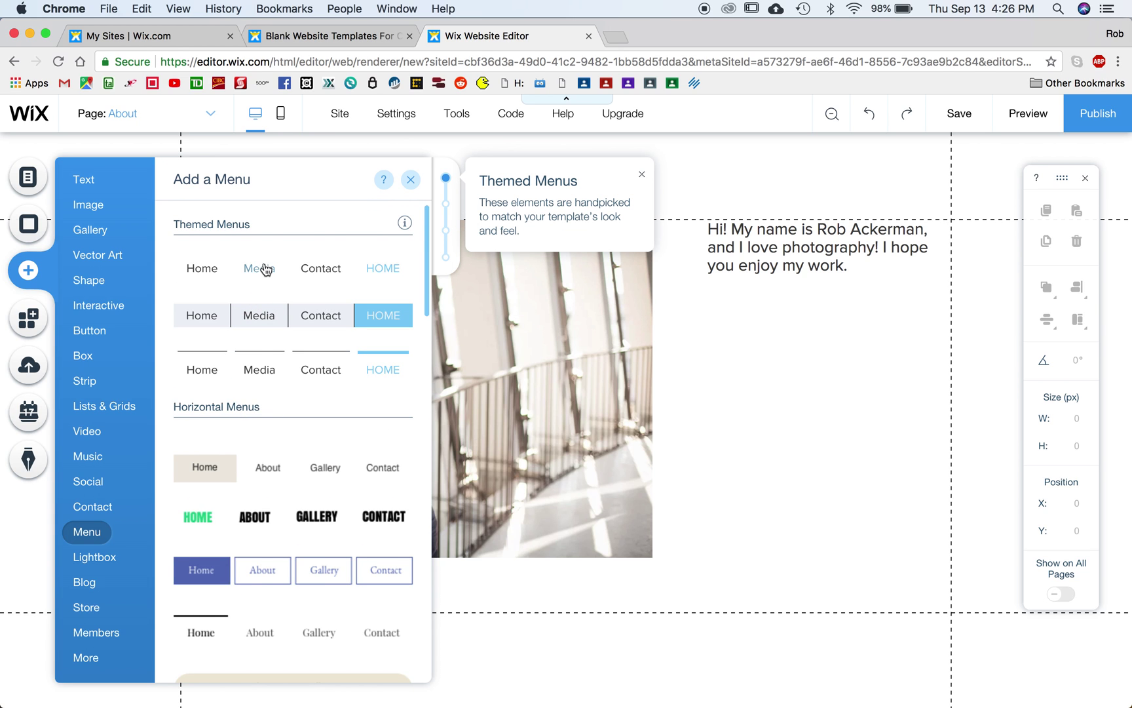
left_click(257, 270)
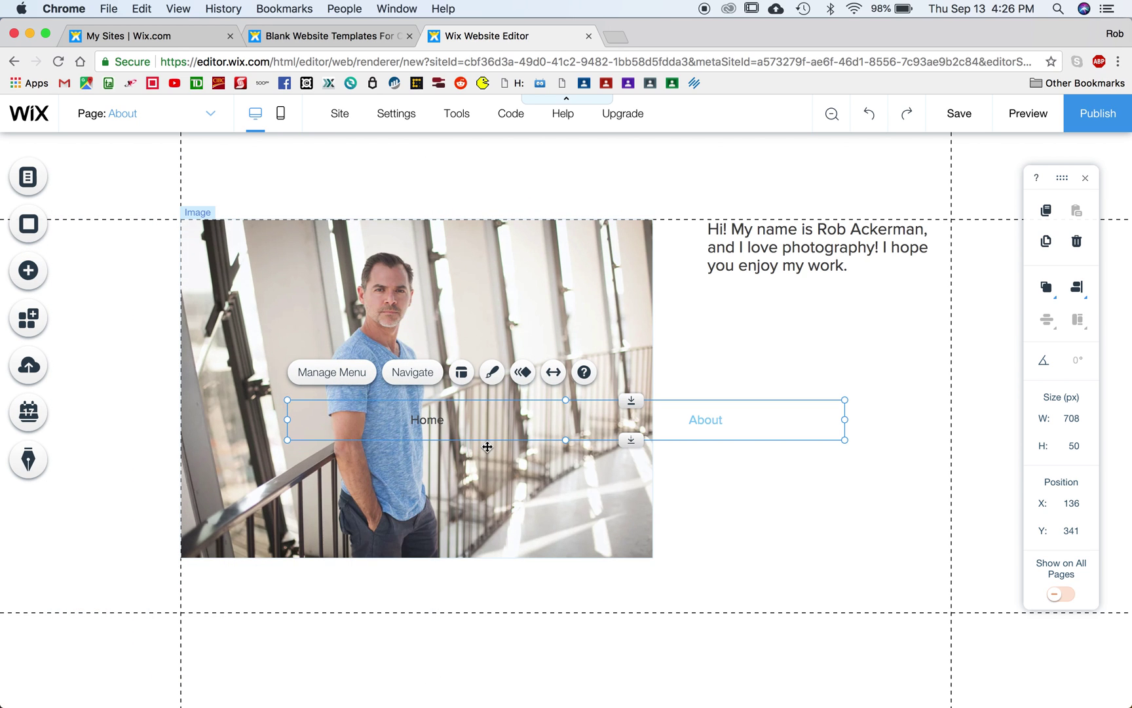
left_click_drag(742, 421, 729, 588)
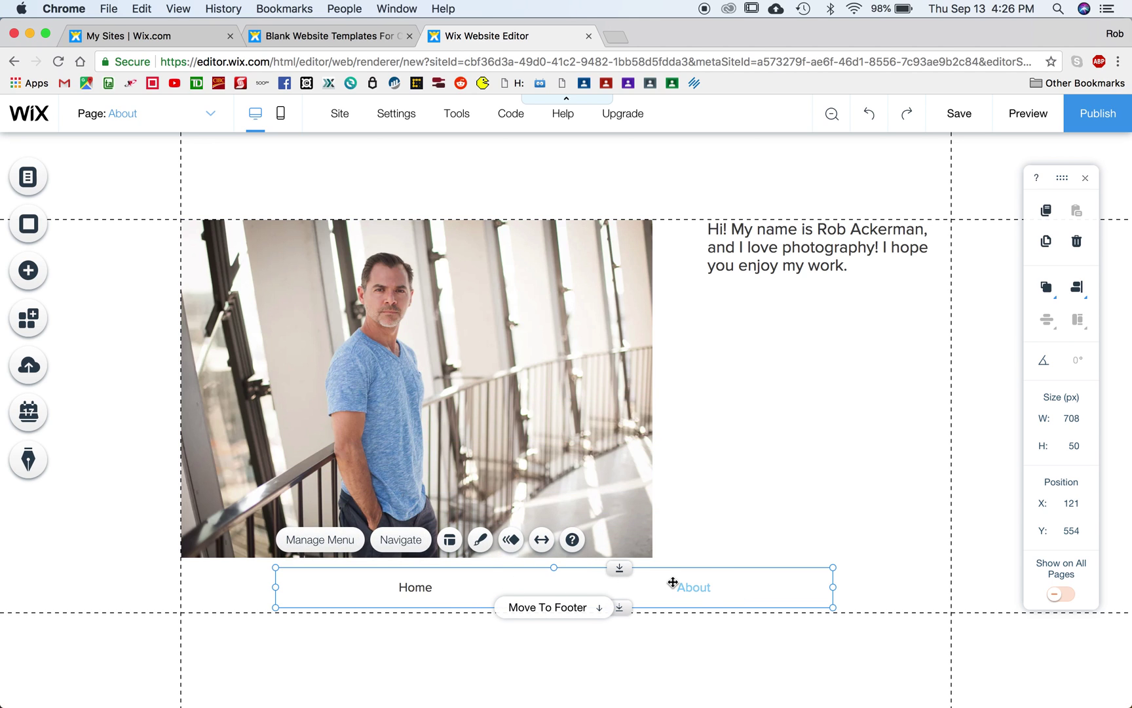
left_click_drag(673, 583, 686, 212)
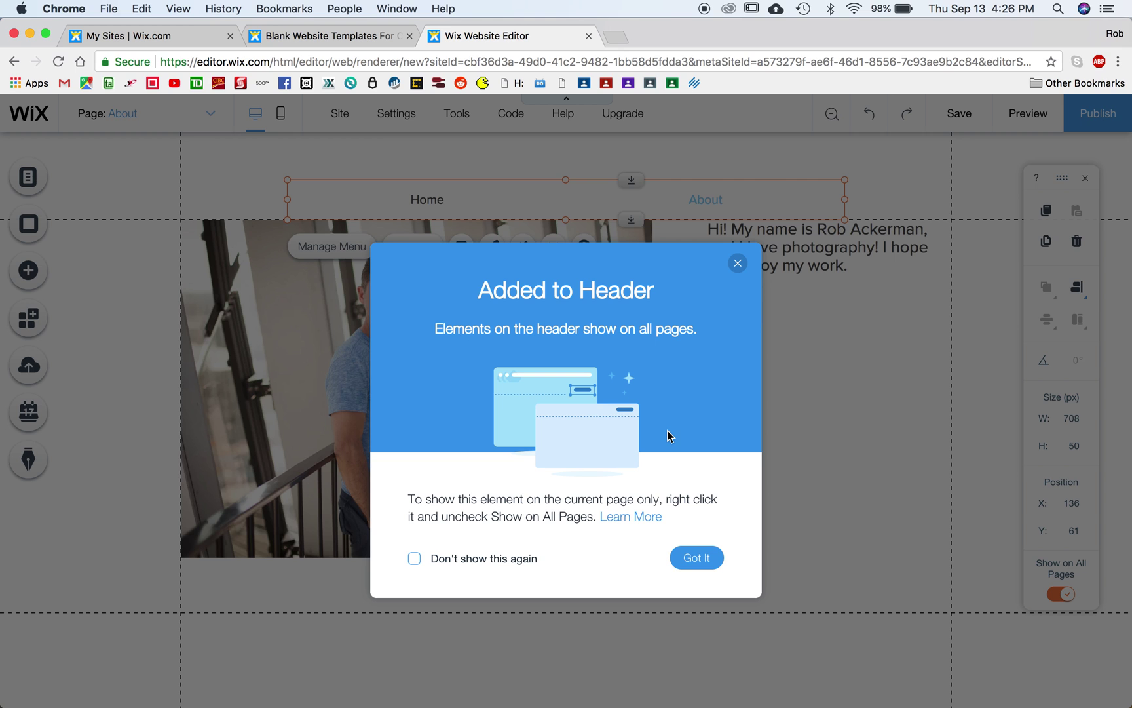
Step: Dismiss the header notice, preview the site, follow the Home link, and return to the editor
left_click(698, 561)
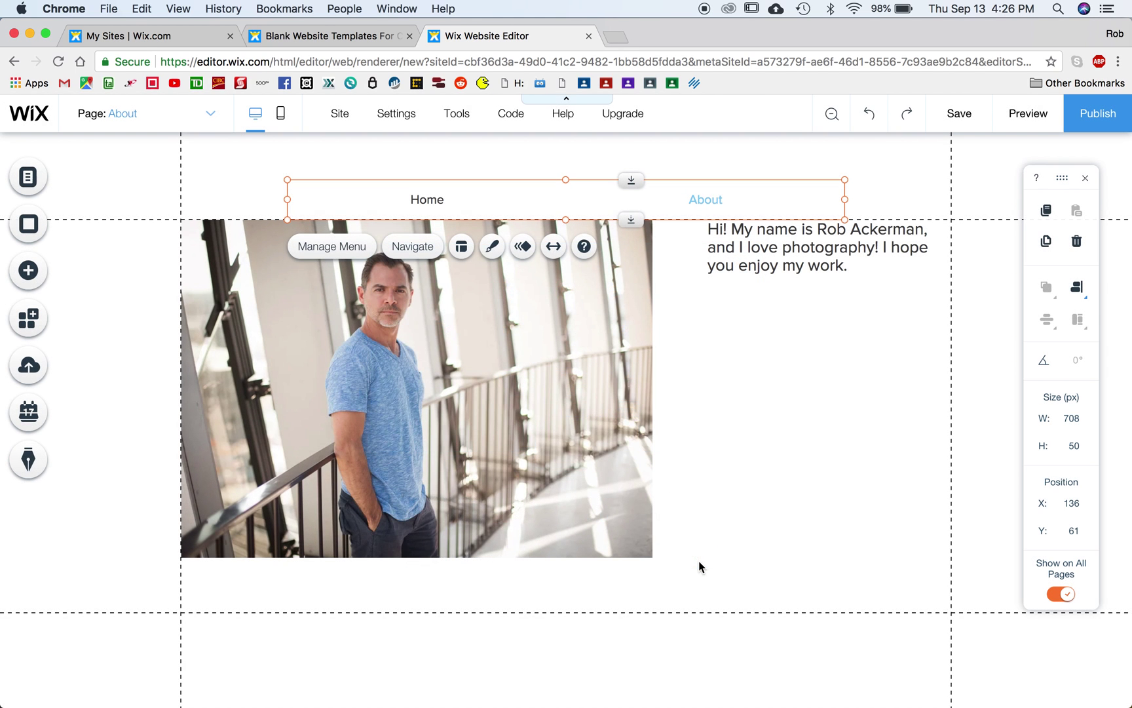
left_click(1026, 114)
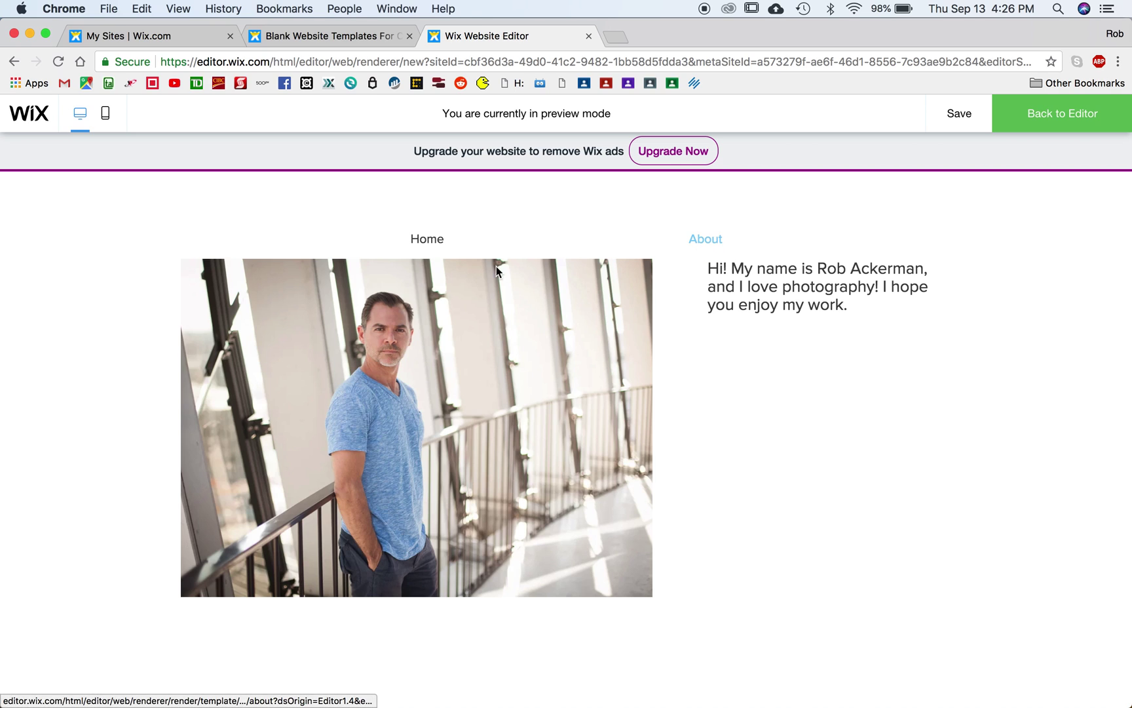
left_click(419, 241)
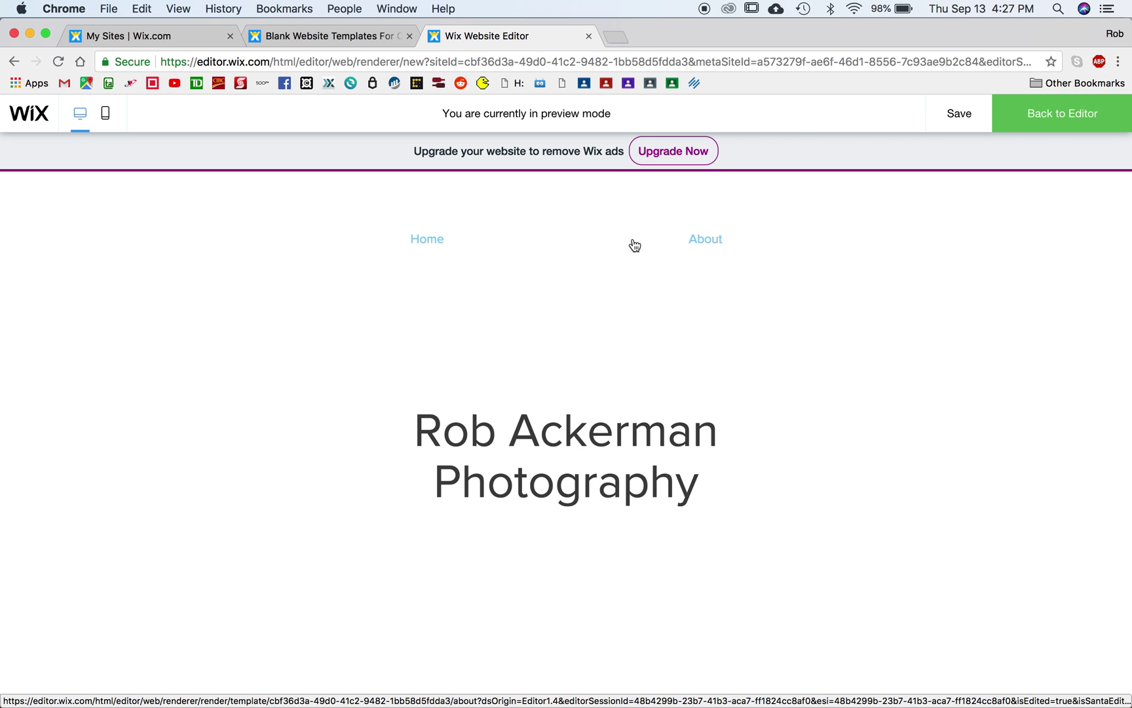
left_click(1067, 117)
Step: Through Manage Pages, add a page named 'People, Places, Things', replacing the initial 'Shoot' name
left_click(143, 115)
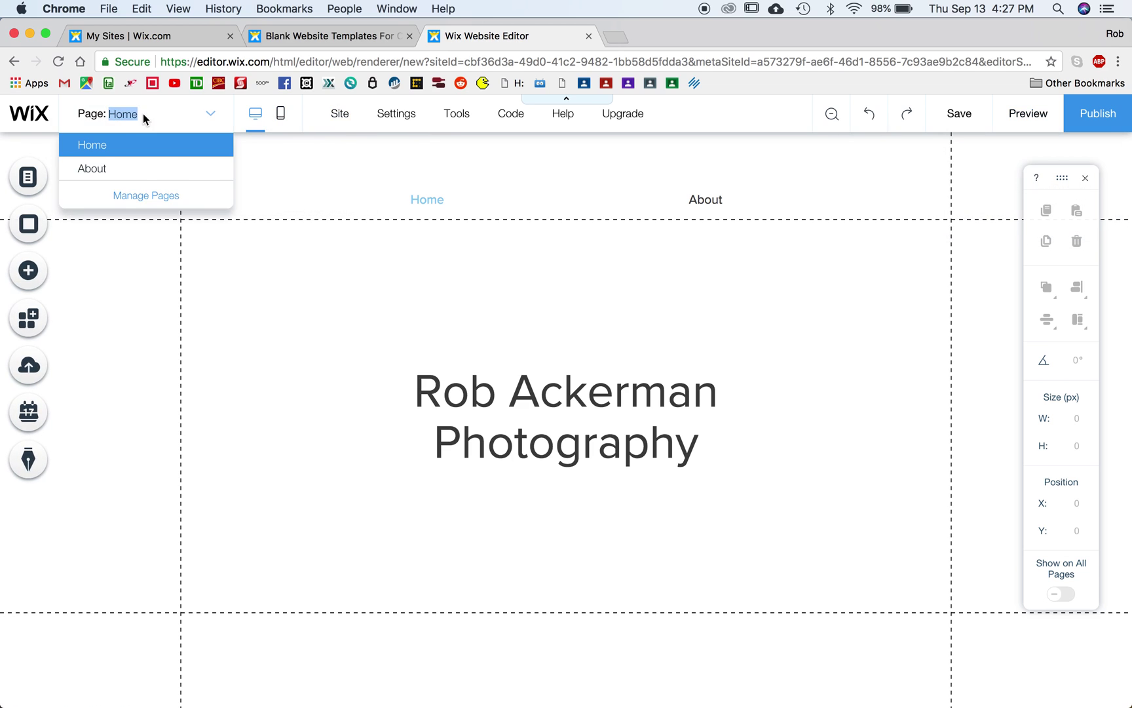
left_click(147, 196)
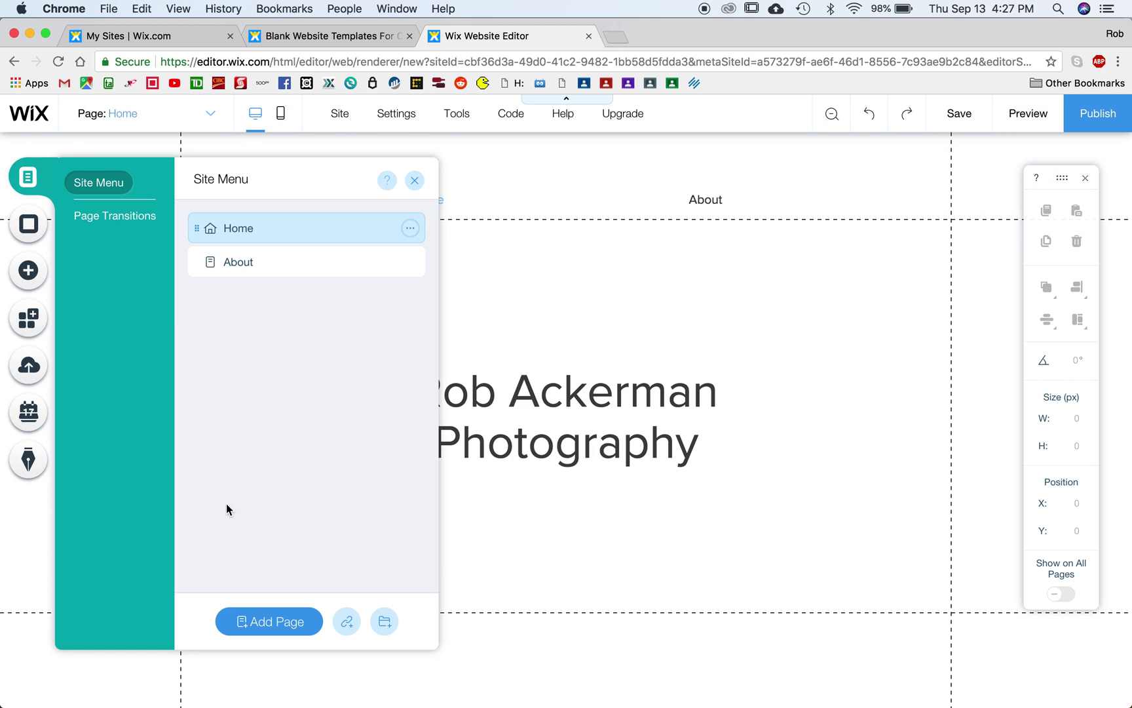
left_click(266, 622)
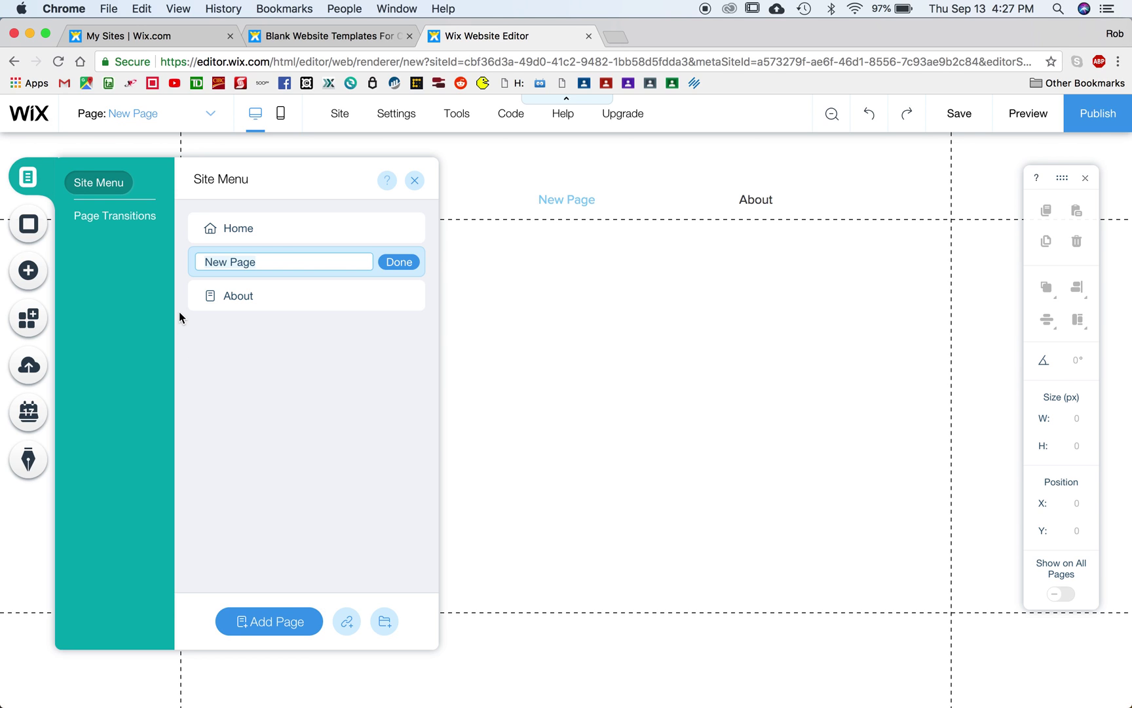
type("Shooting Assignment 1")
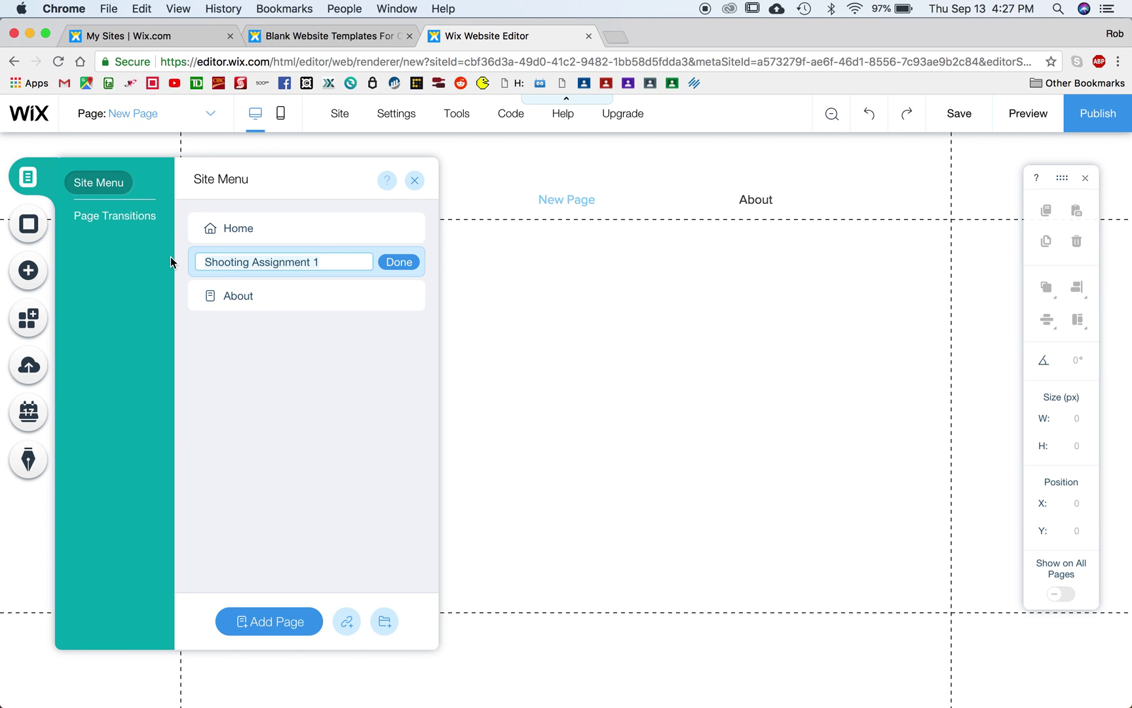
key("super+a")
type("Poe")
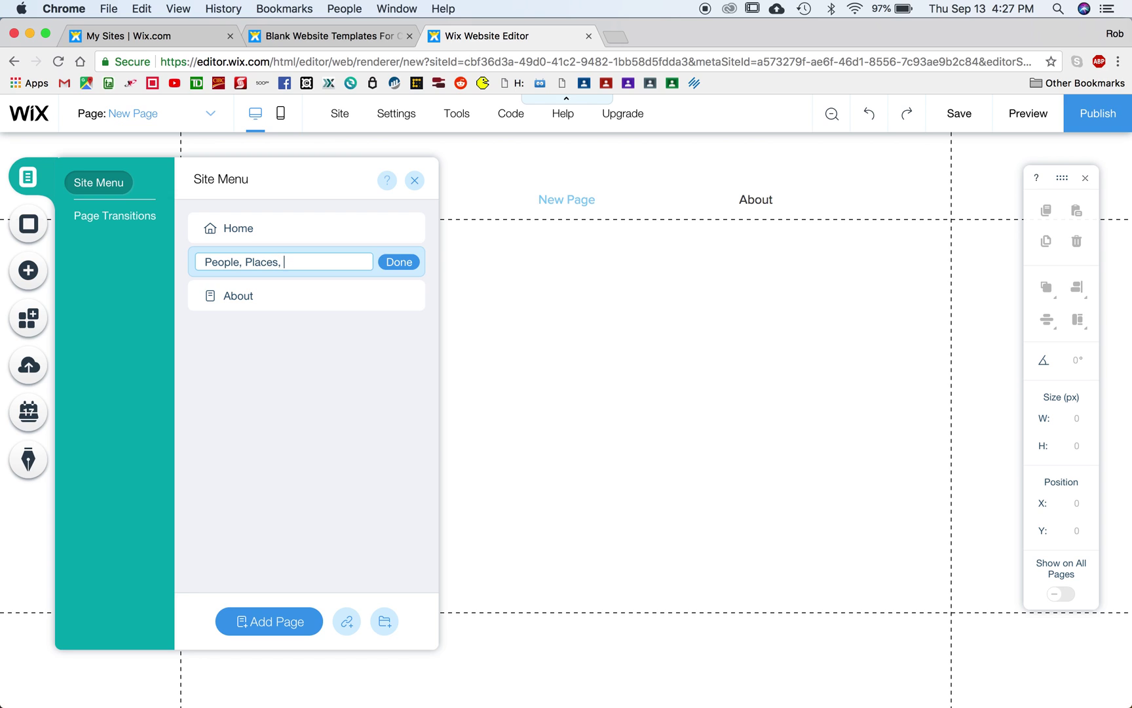
type("ple, Places, Things")
left_click(401, 262)
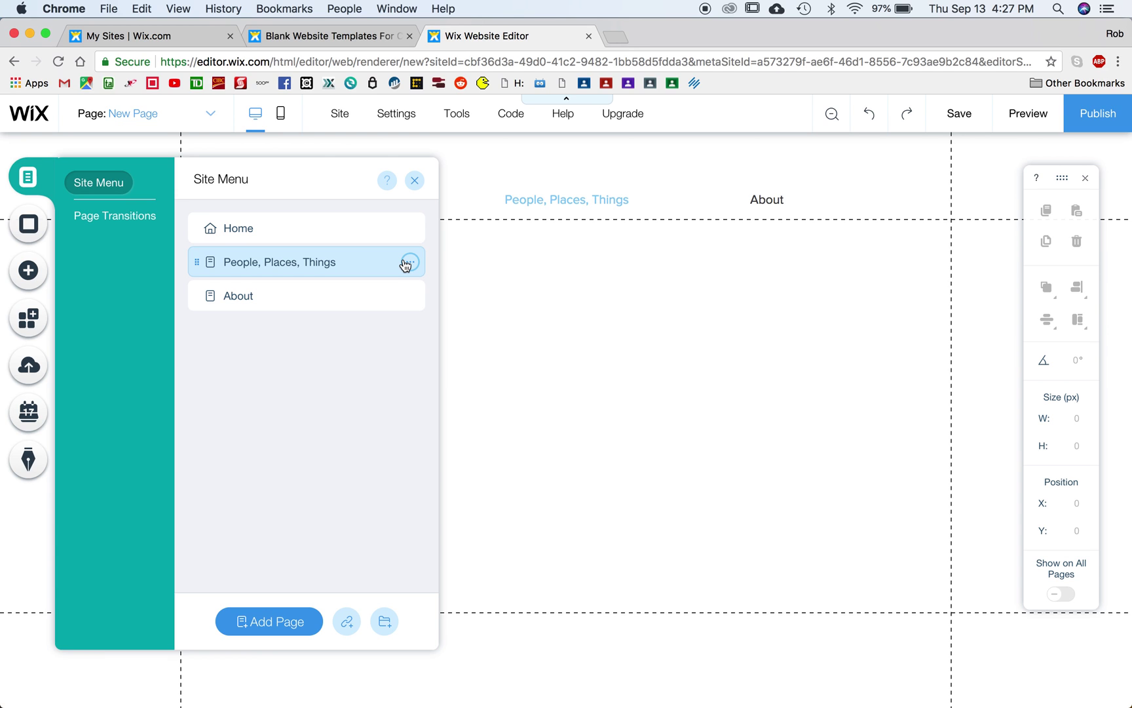
left_click(414, 180)
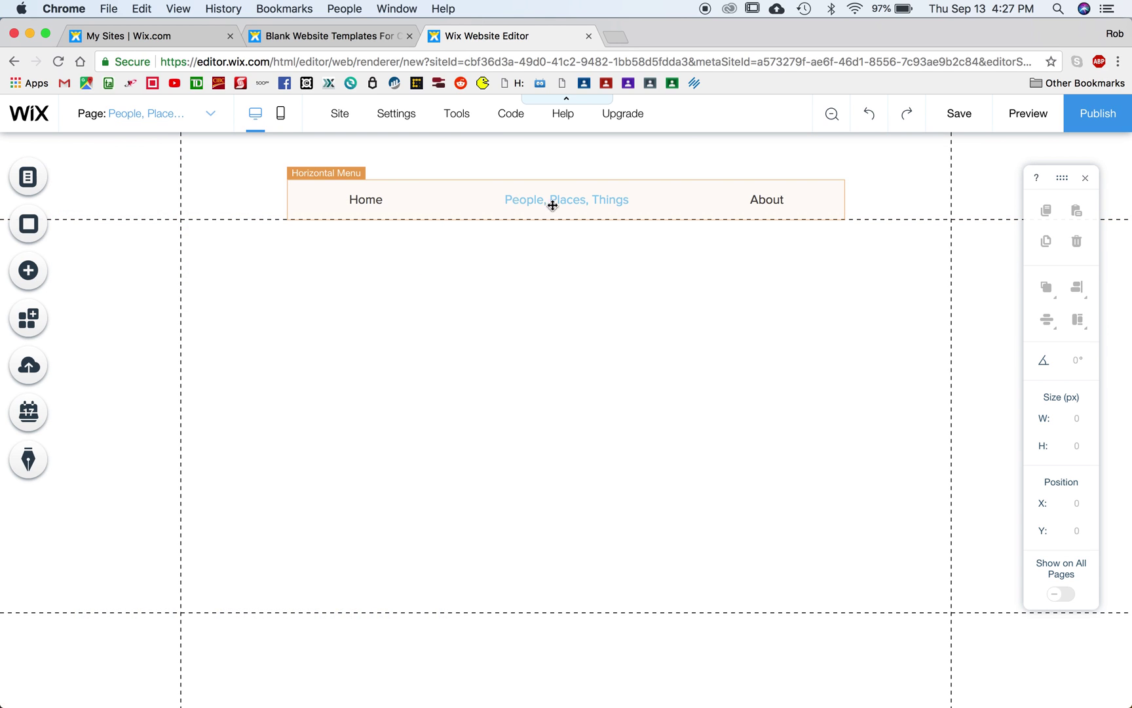
Step: View Home and About, then switch to the empty People, Places, Things page and open the Add panel
left_click(156, 109)
left_click(137, 145)
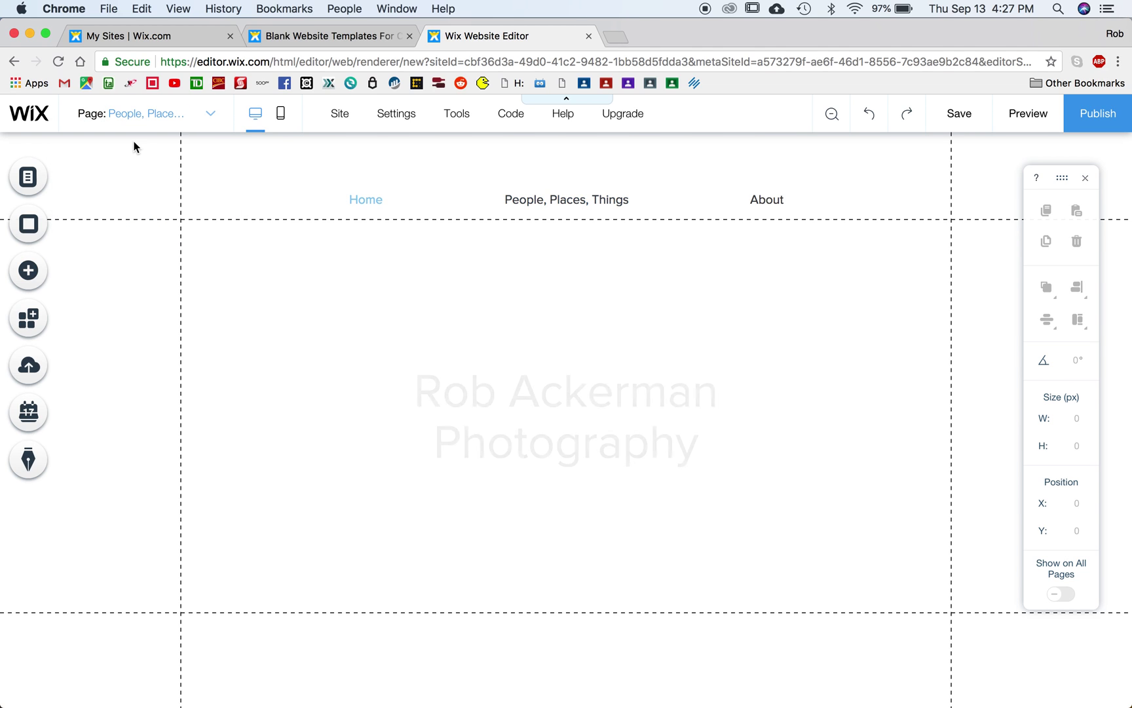
left_click(144, 112)
left_click(134, 187)
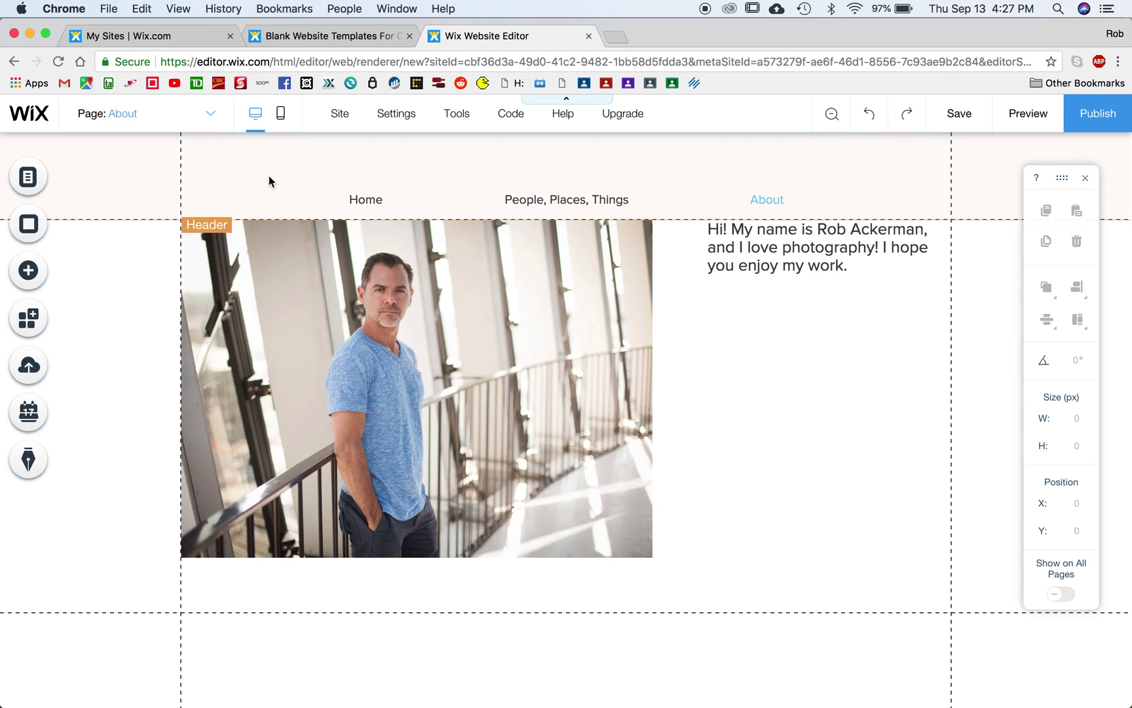
left_click(141, 111)
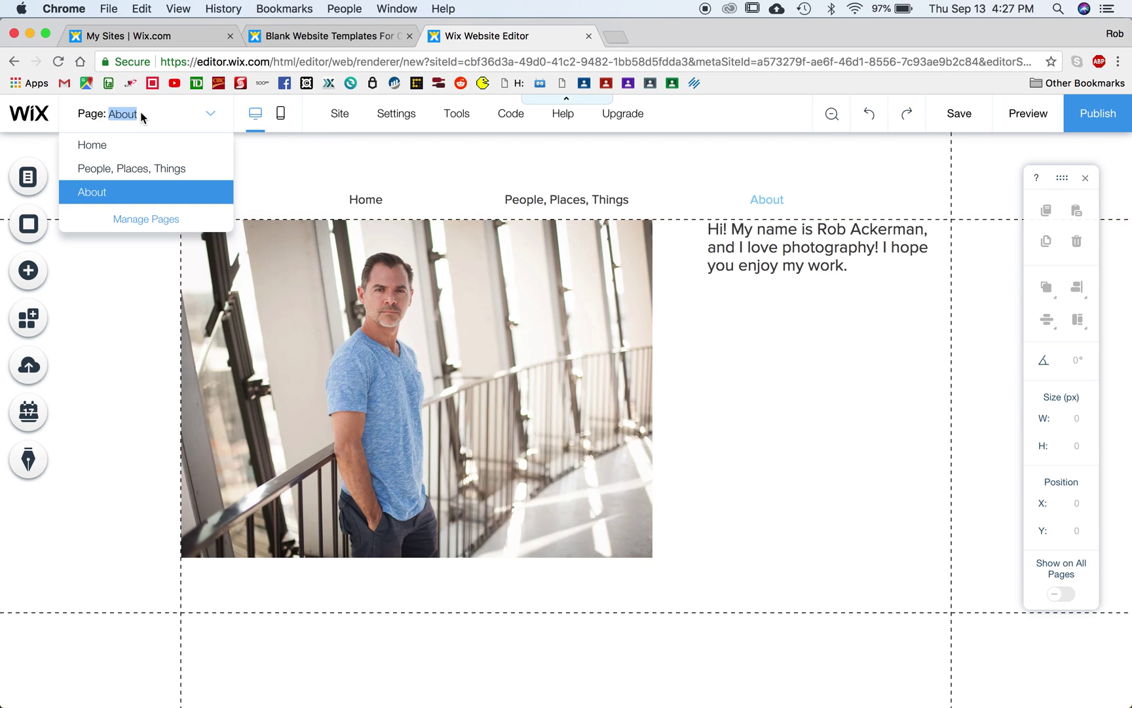
left_click(140, 170)
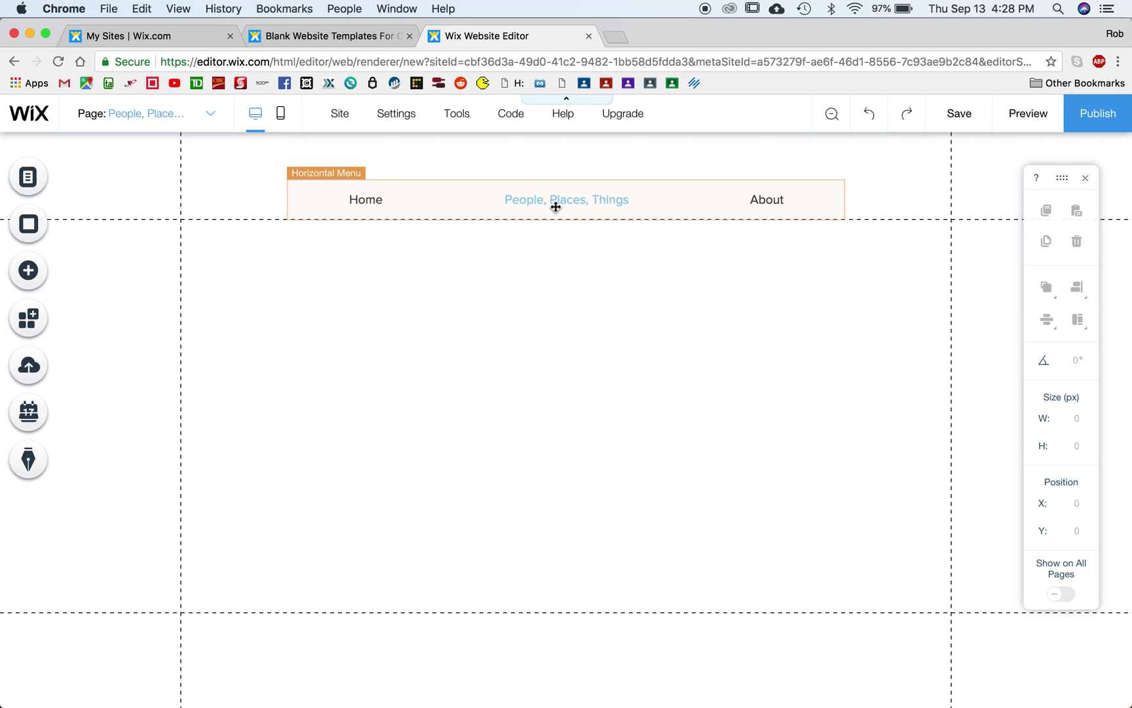
left_click(29, 271)
Step: Browse the Gallery styles in the Add panel and place a Pro Gallery grid below the menu
mouse_move(90, 204)
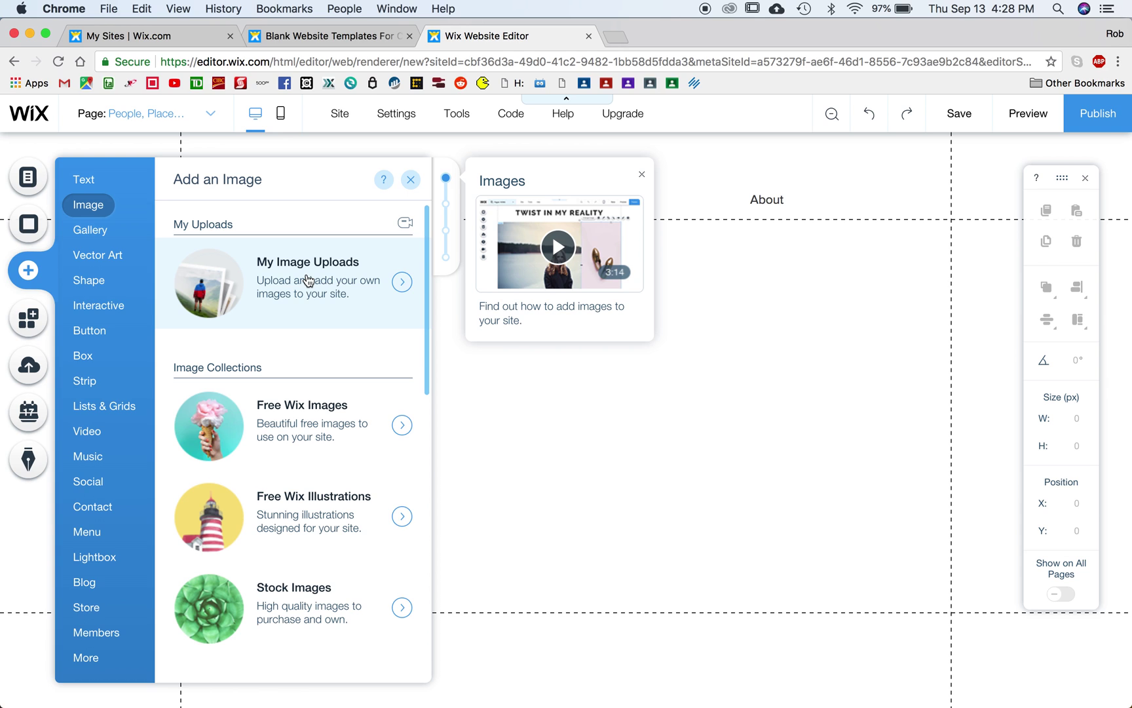
mouse_move(95, 230)
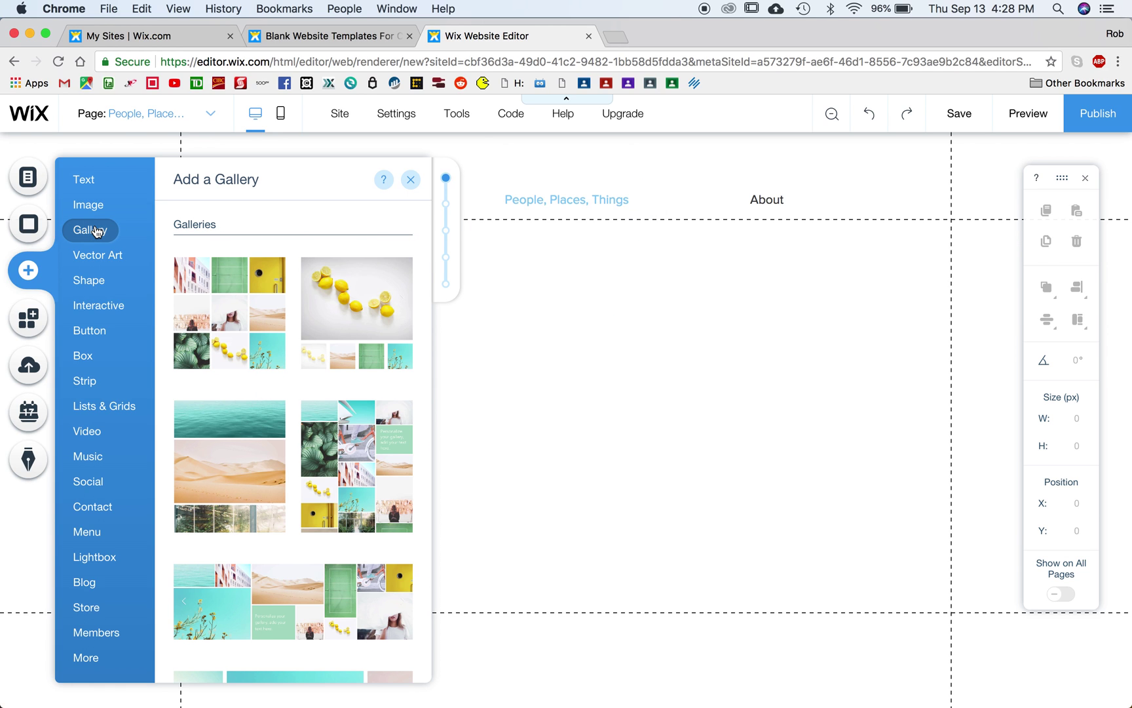
scroll(290, 354, "down", 2)
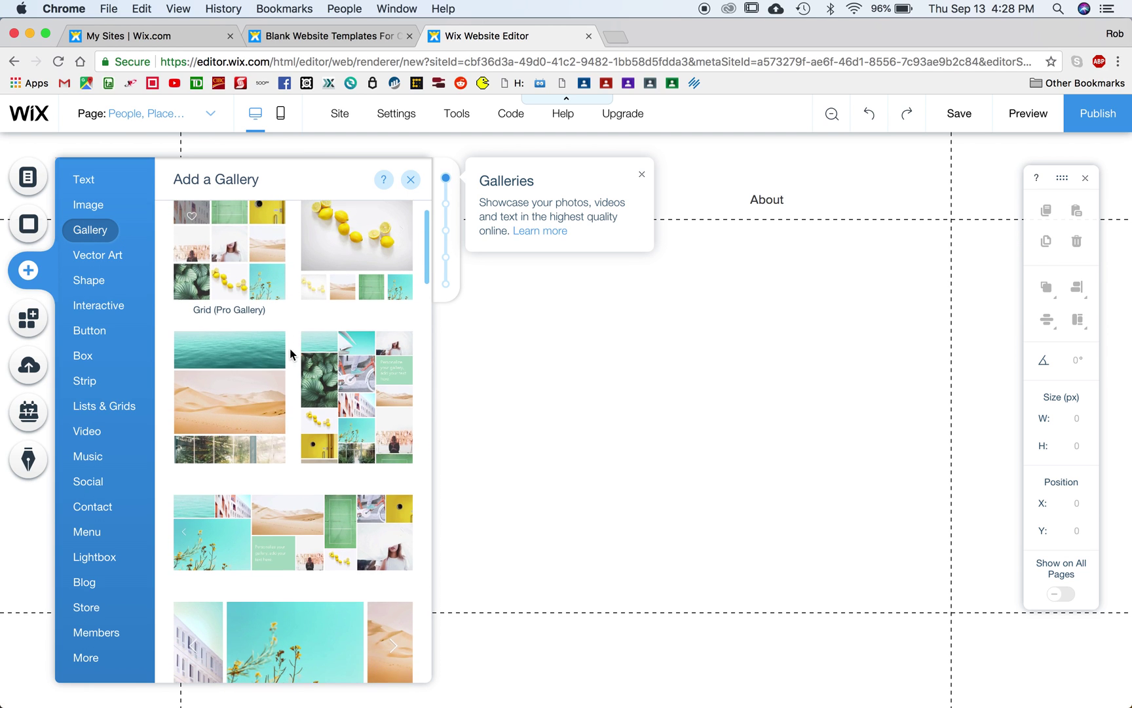
scroll(290, 353, "down", 3)
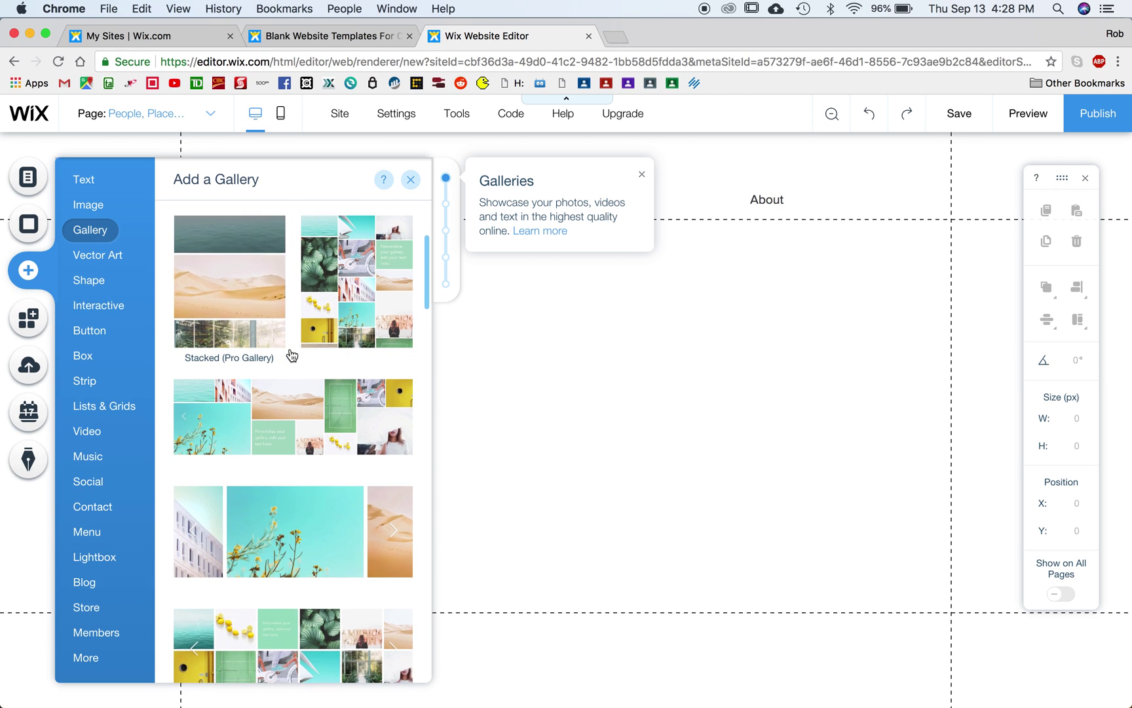
scroll(291, 355, "down", 1)
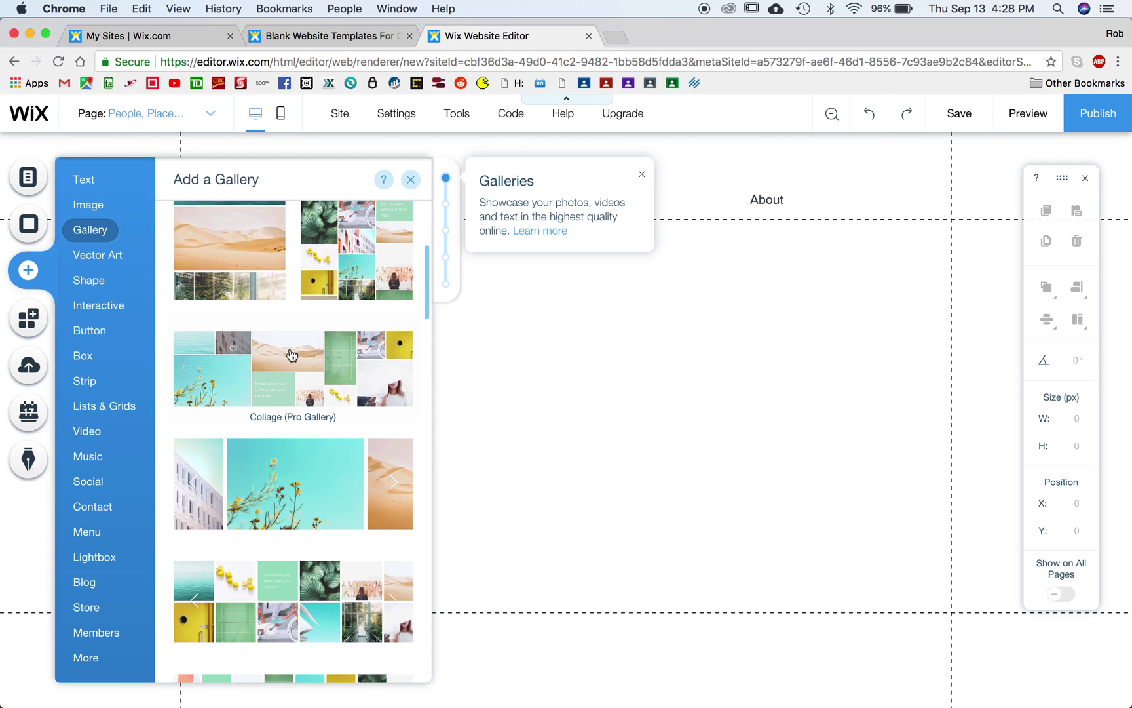
scroll(292, 355, "down", 6)
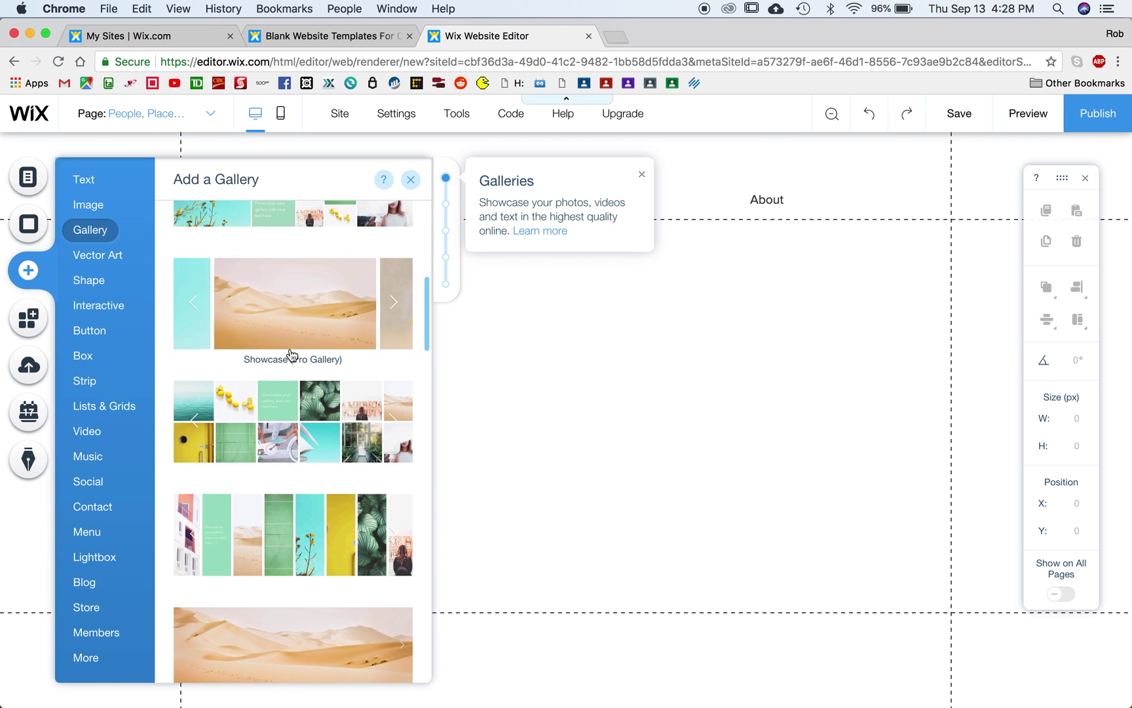
scroll(291, 355, "down", 10)
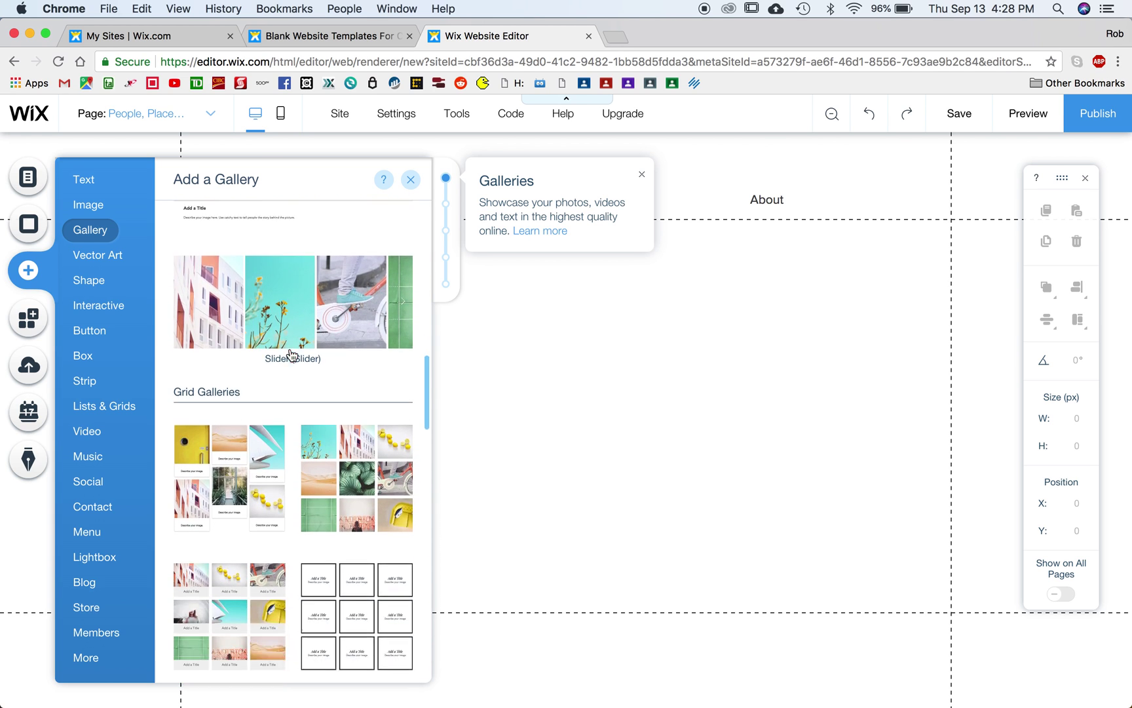
scroll(290, 354, "up", 15)
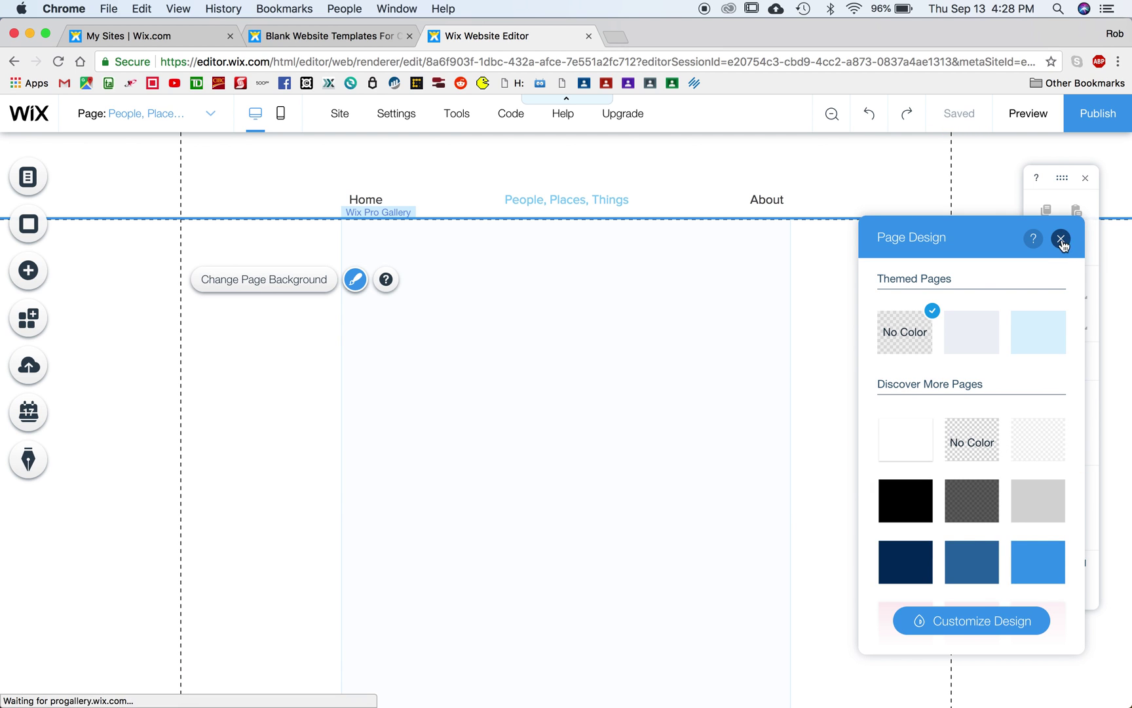
Step: Select the new gallery, open Manage Media, and delete all 13 sample photos
left_click(1061, 238)
scroll(585, 501, "down", 5)
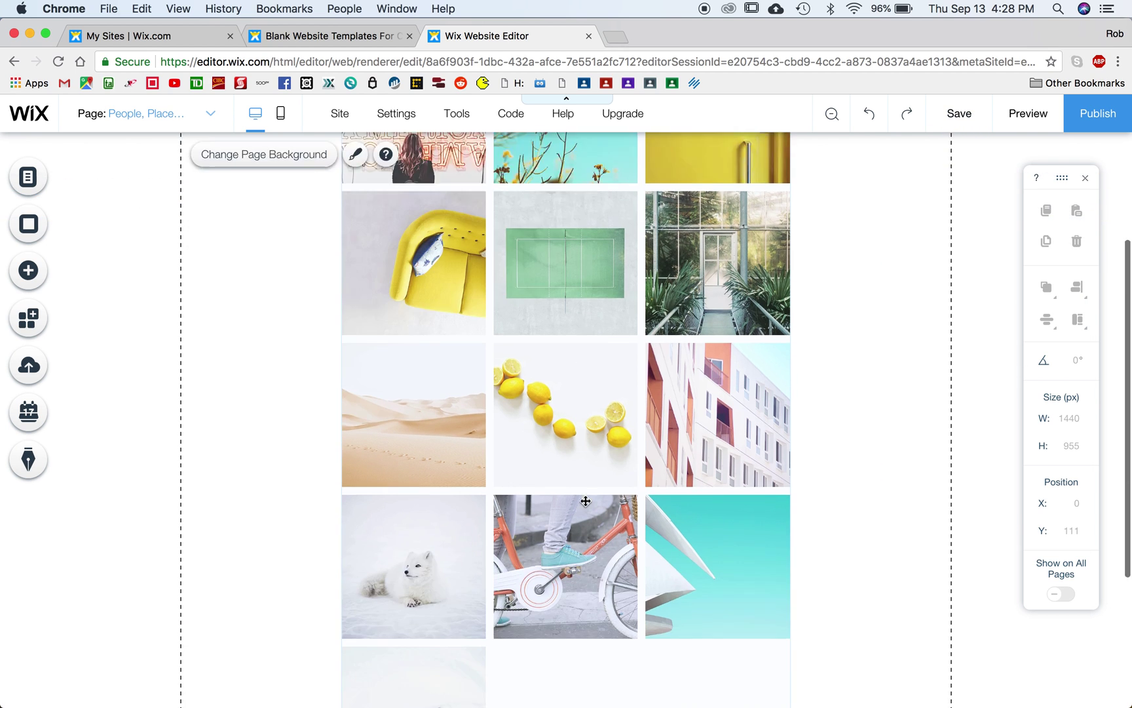
scroll(586, 501, "up", 5)
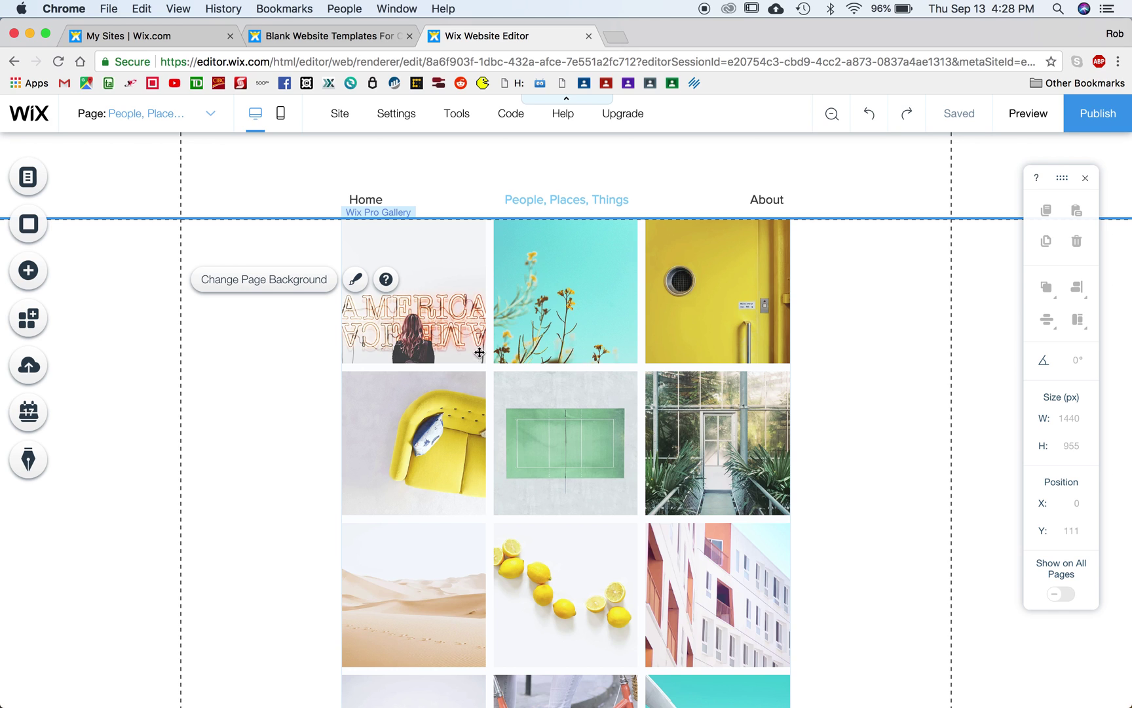
left_click(436, 304)
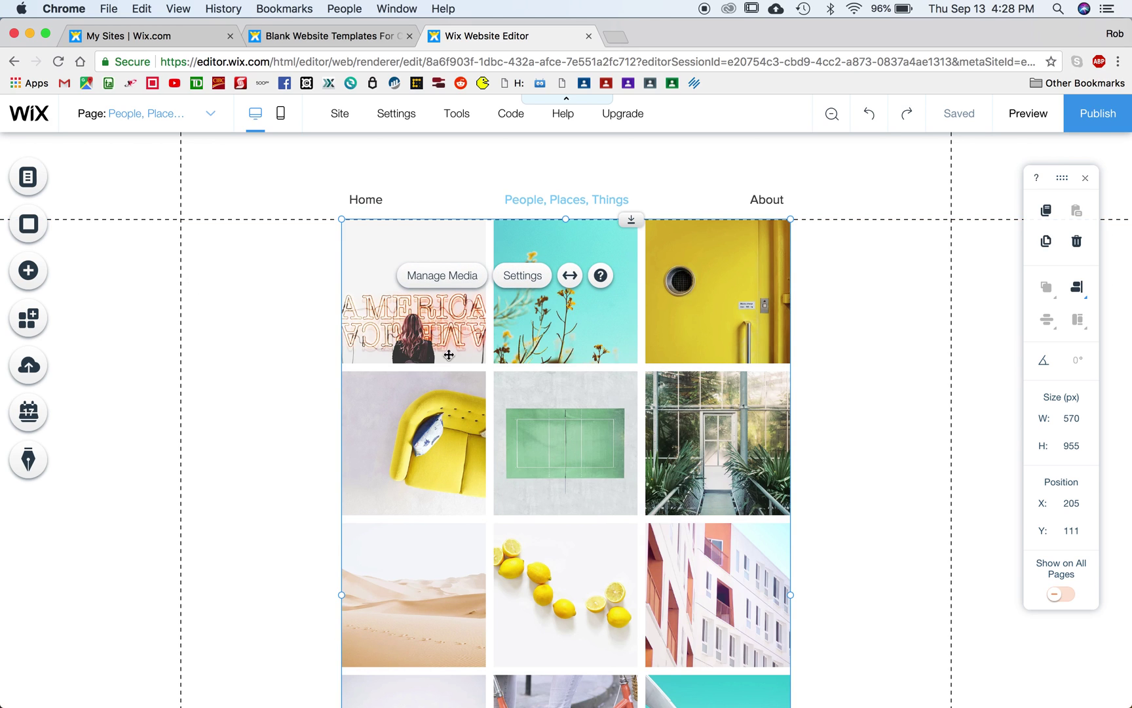
left_click(452, 276)
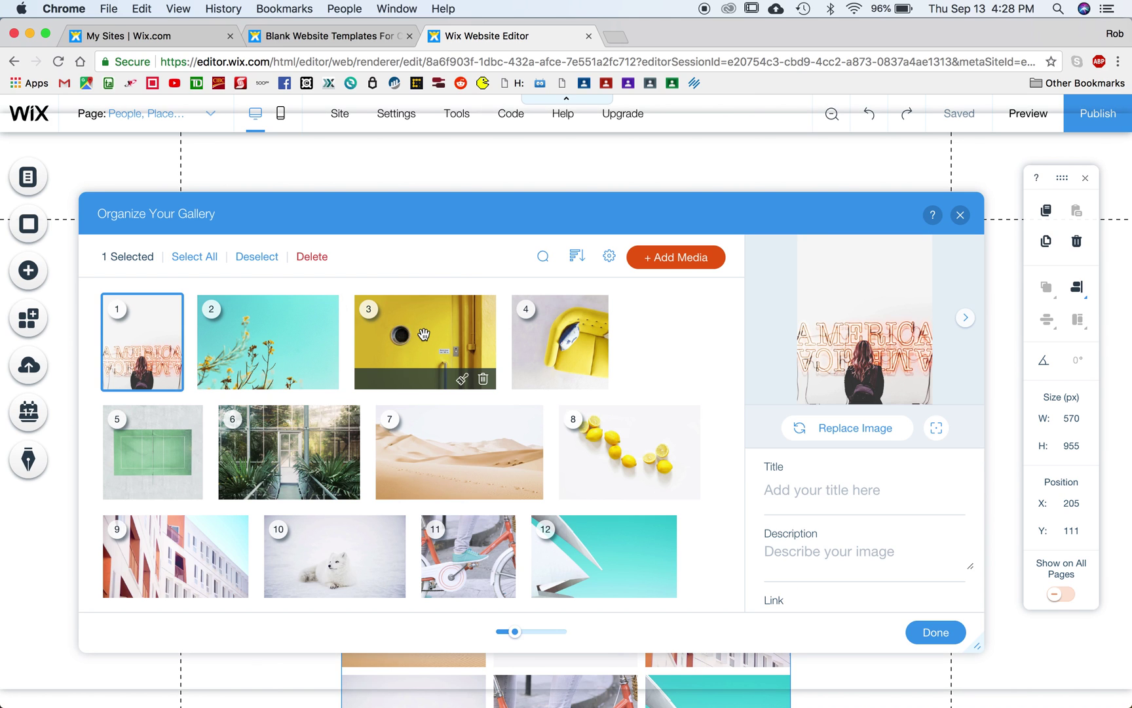
left_click(194, 257)
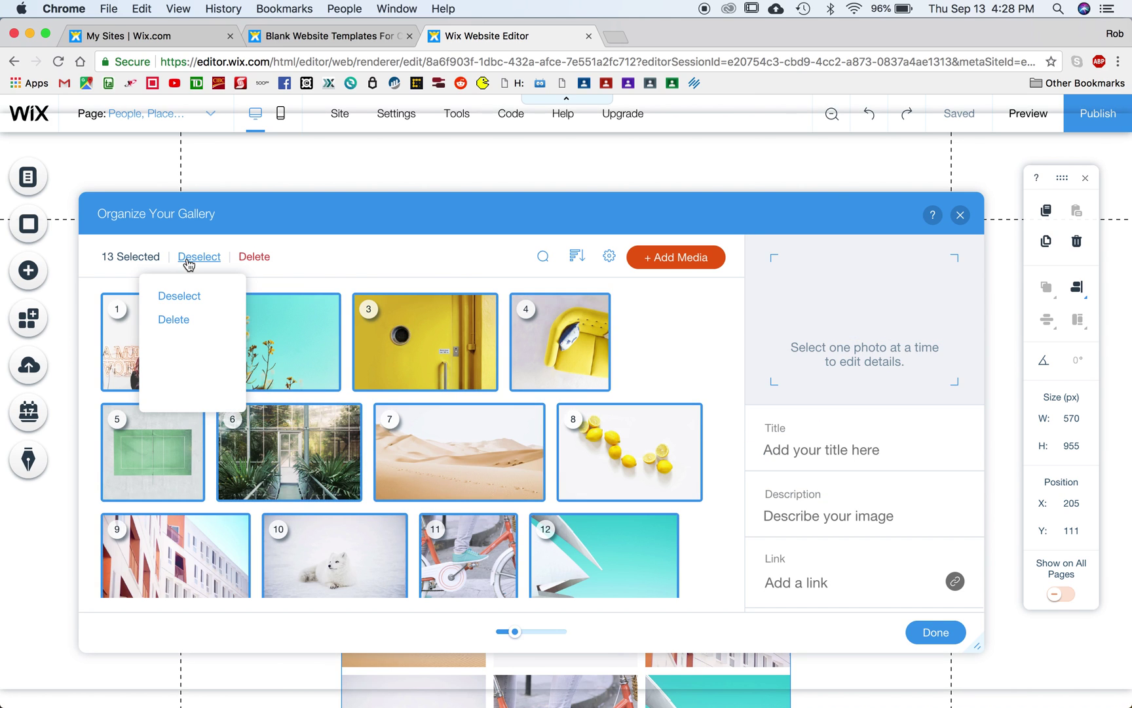
left_click(255, 259)
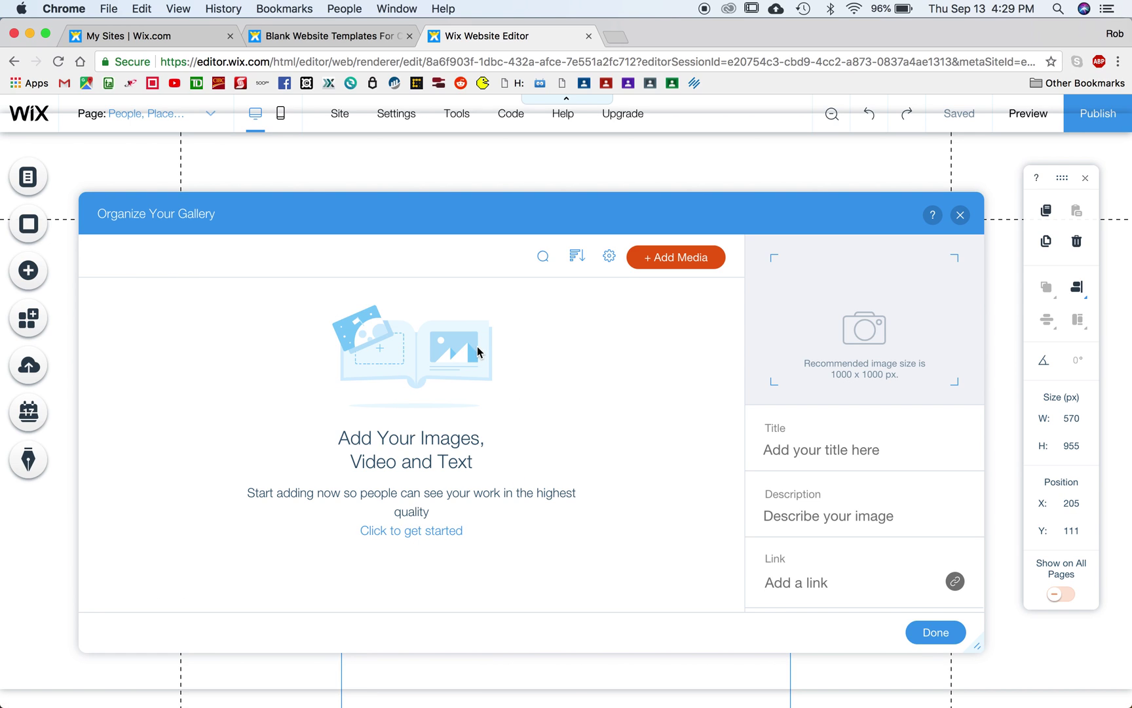
left_click(671, 257)
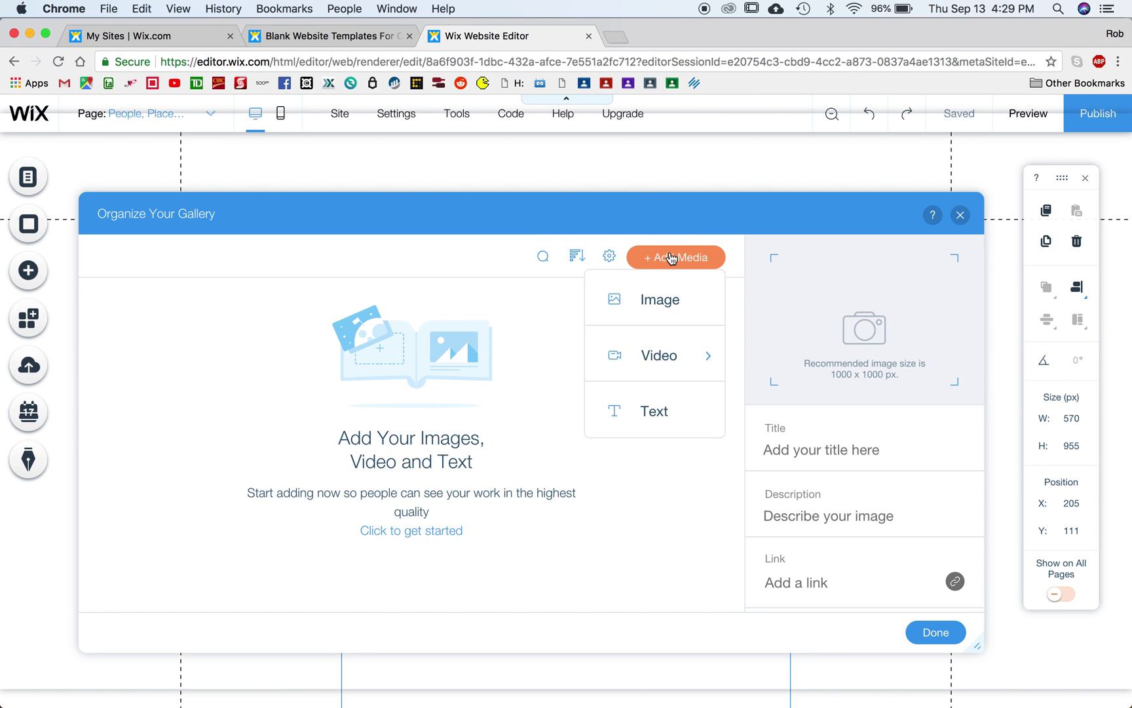
Step: Add six My Images photos to the gallery: snowy tree, dandelions, IMG_7626.JPG, group selfie, red paint, IMG_5218.JPG
left_click(662, 301)
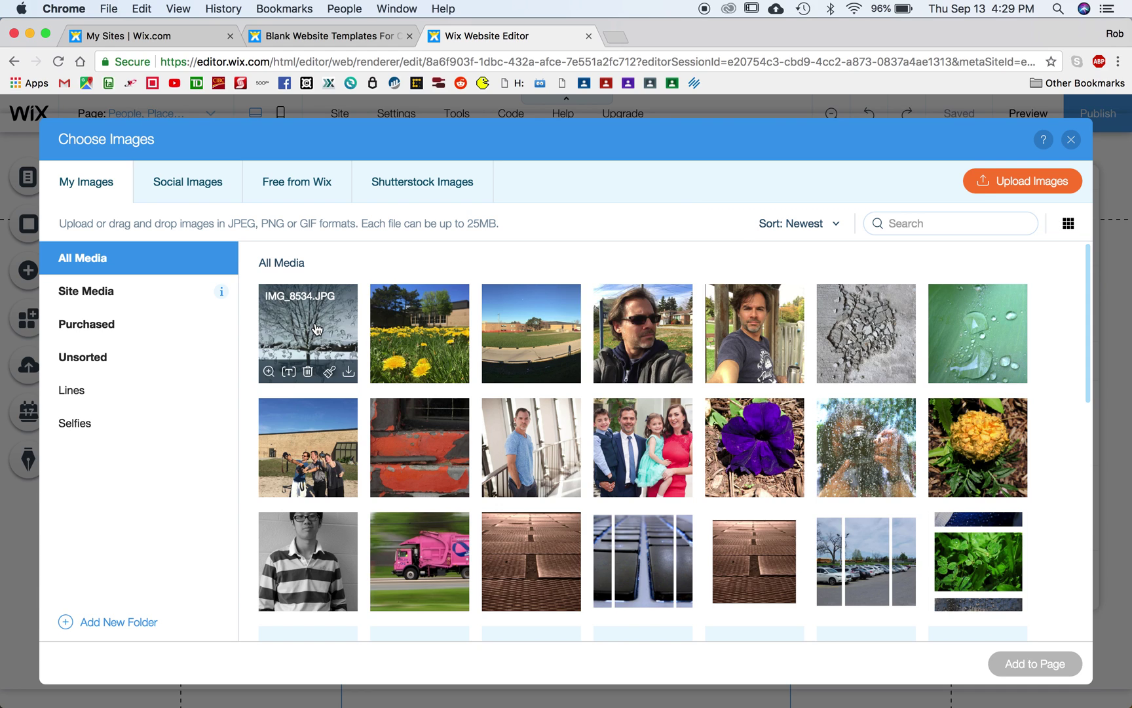
left_click(316, 329)
left_click(423, 336)
left_click(524, 336)
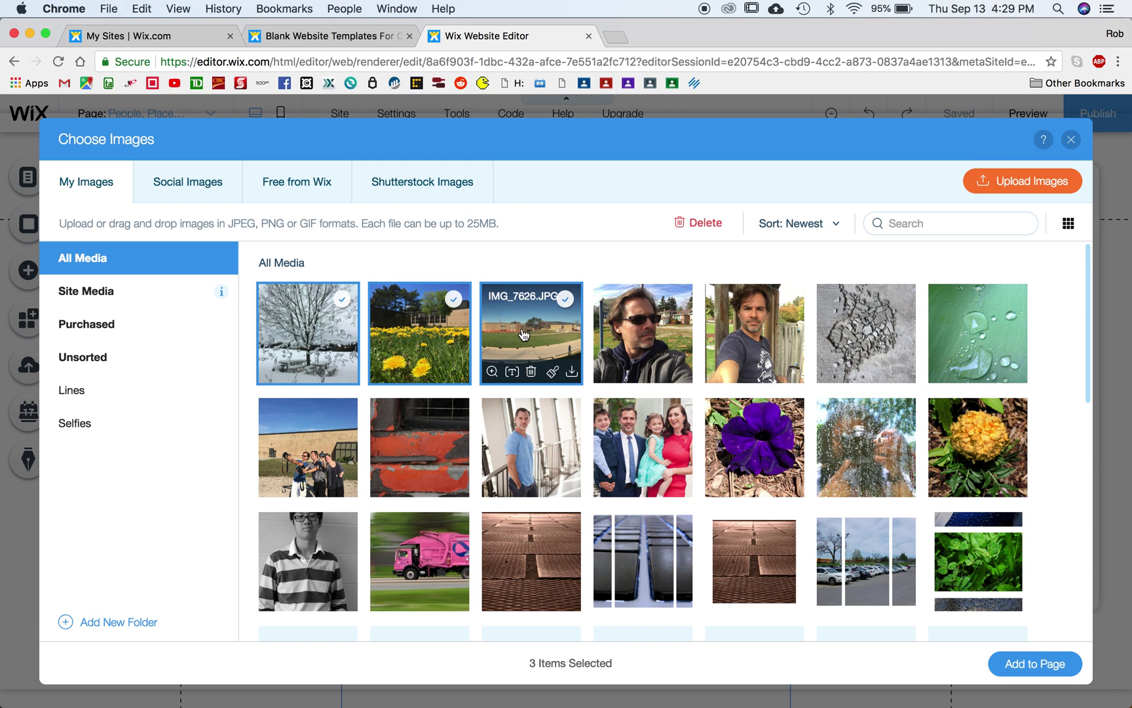
left_click(310, 448)
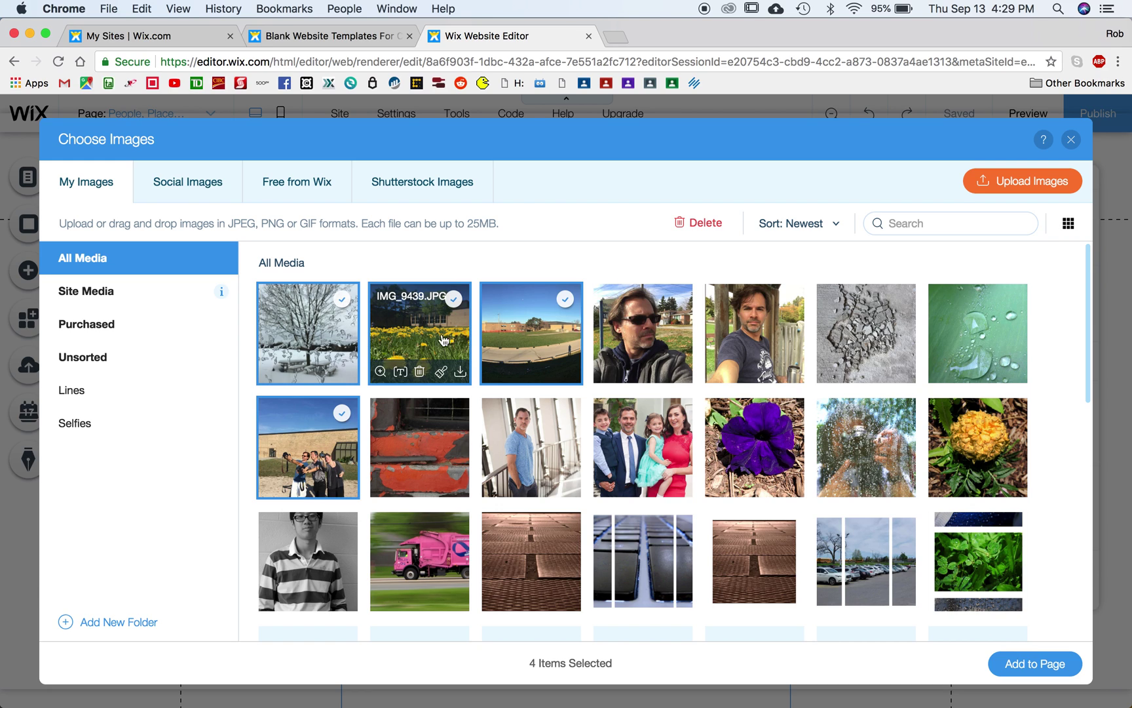
left_click(421, 445)
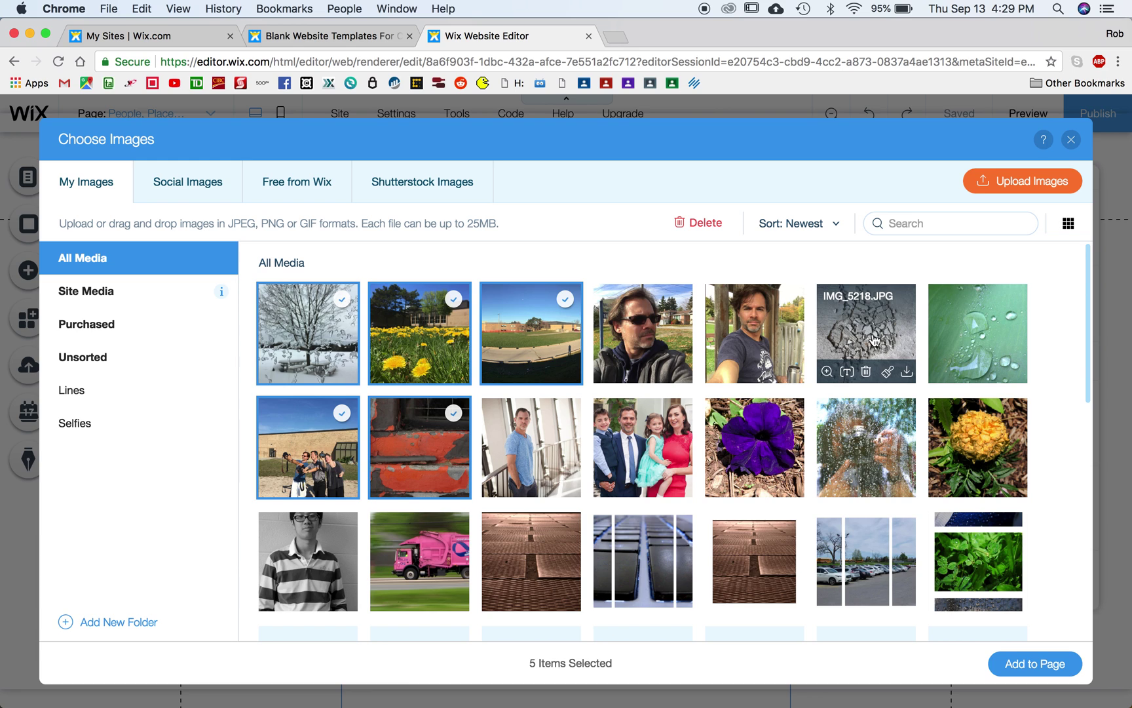
left_click(878, 341)
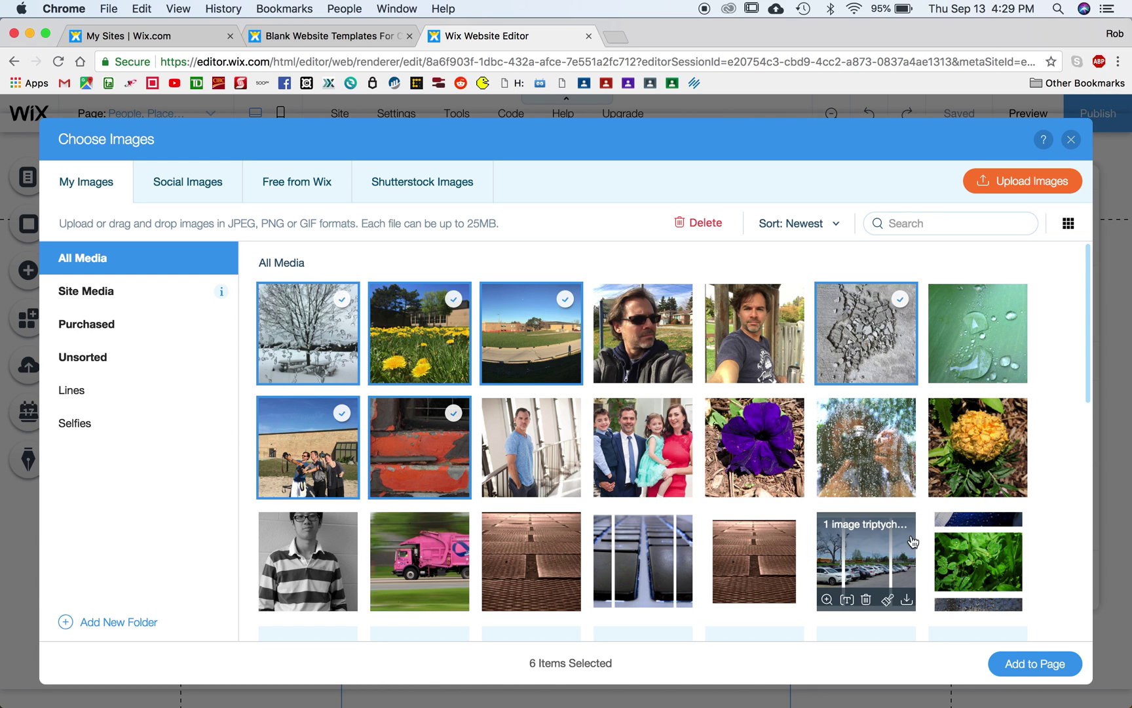
left_click(1038, 666)
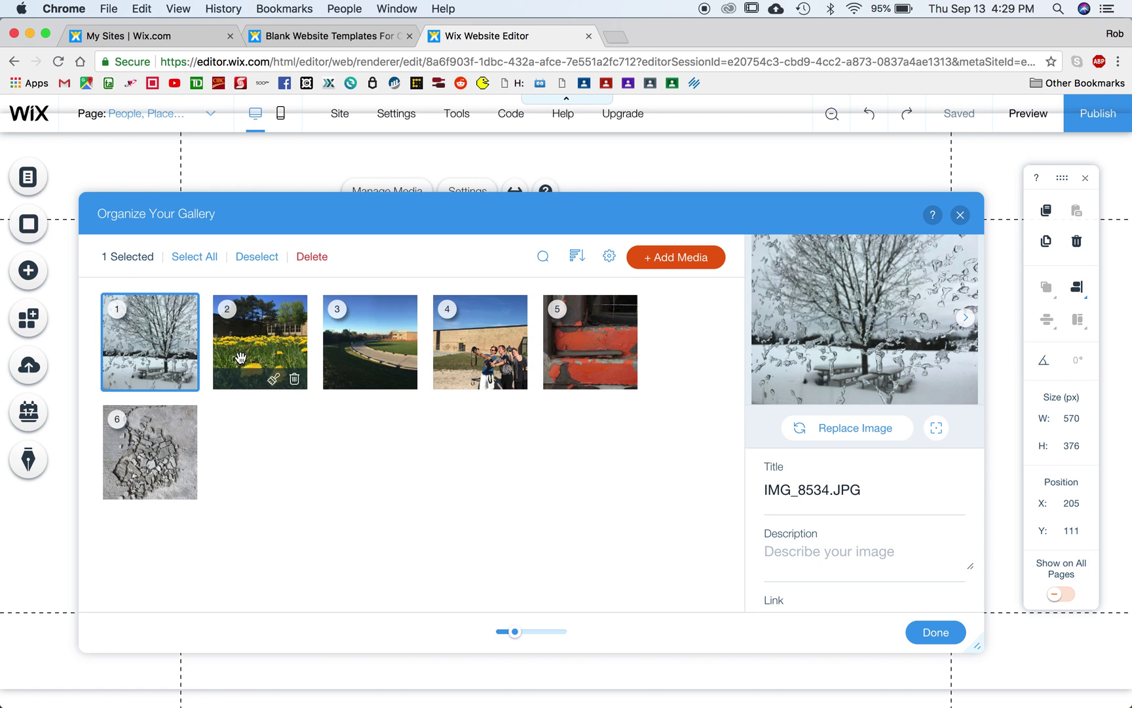
Step: Drag the snowy tree thumbnail into slot 2 so the dandelion photo leads, then return to the page
left_click_drag(174, 322, 256, 323)
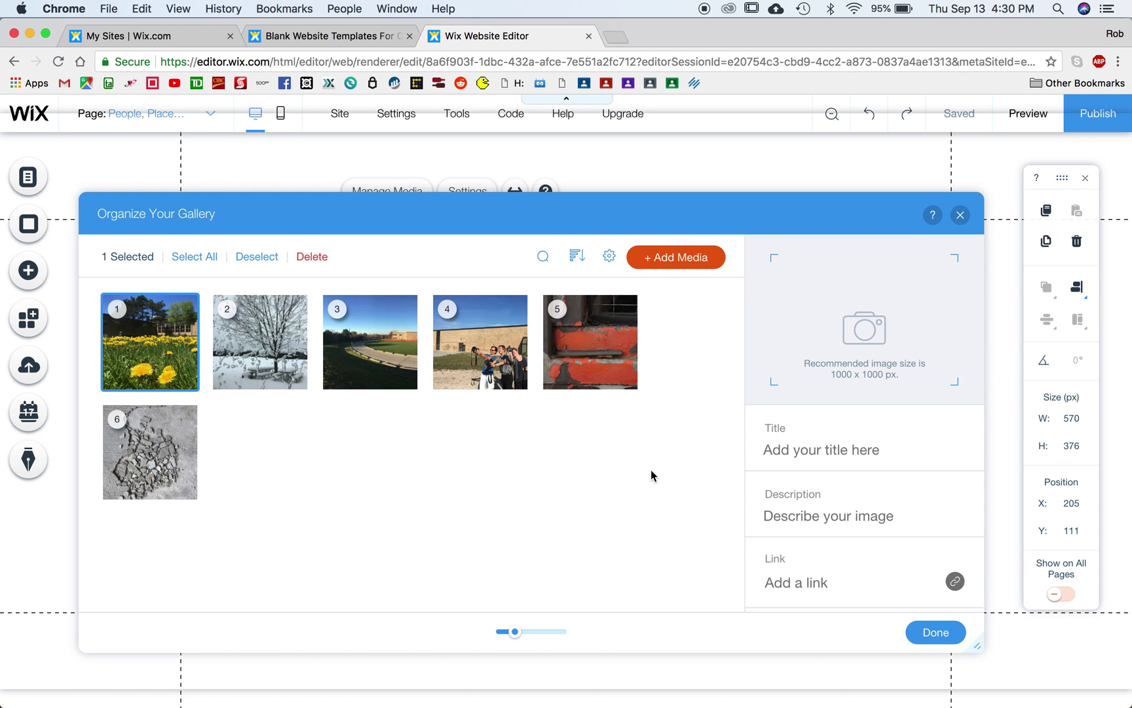
left_click(937, 632)
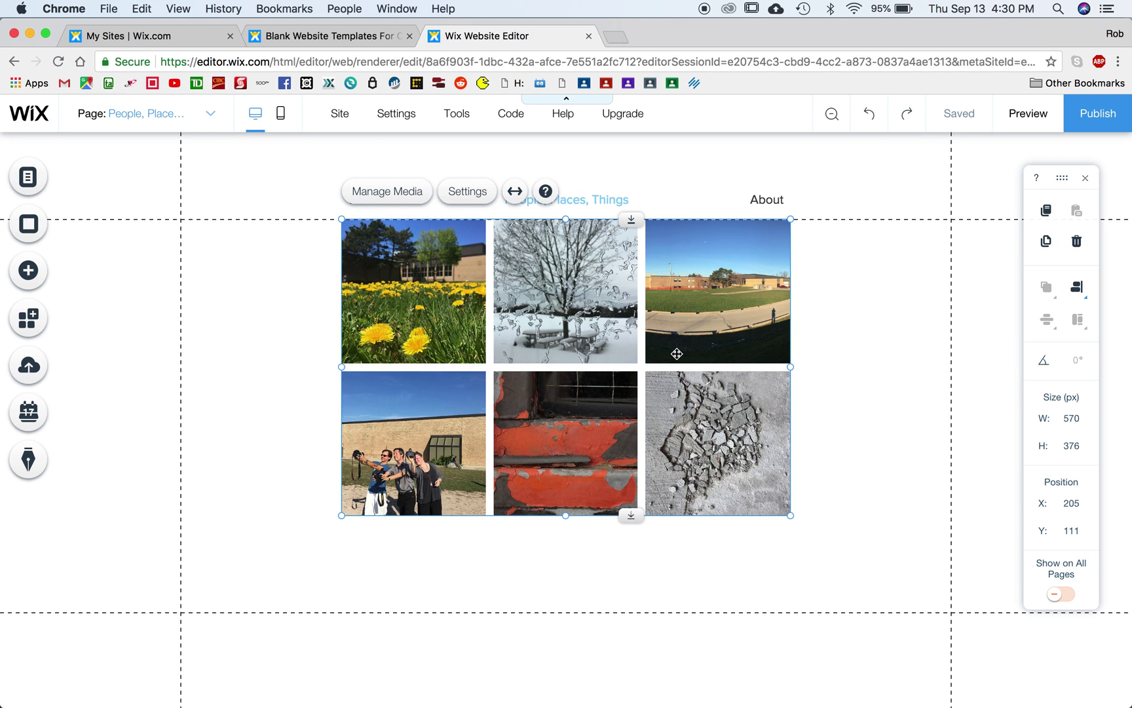
Step: In preview, page through all six gallery photos in the lightbox, then close it
left_click(1028, 115)
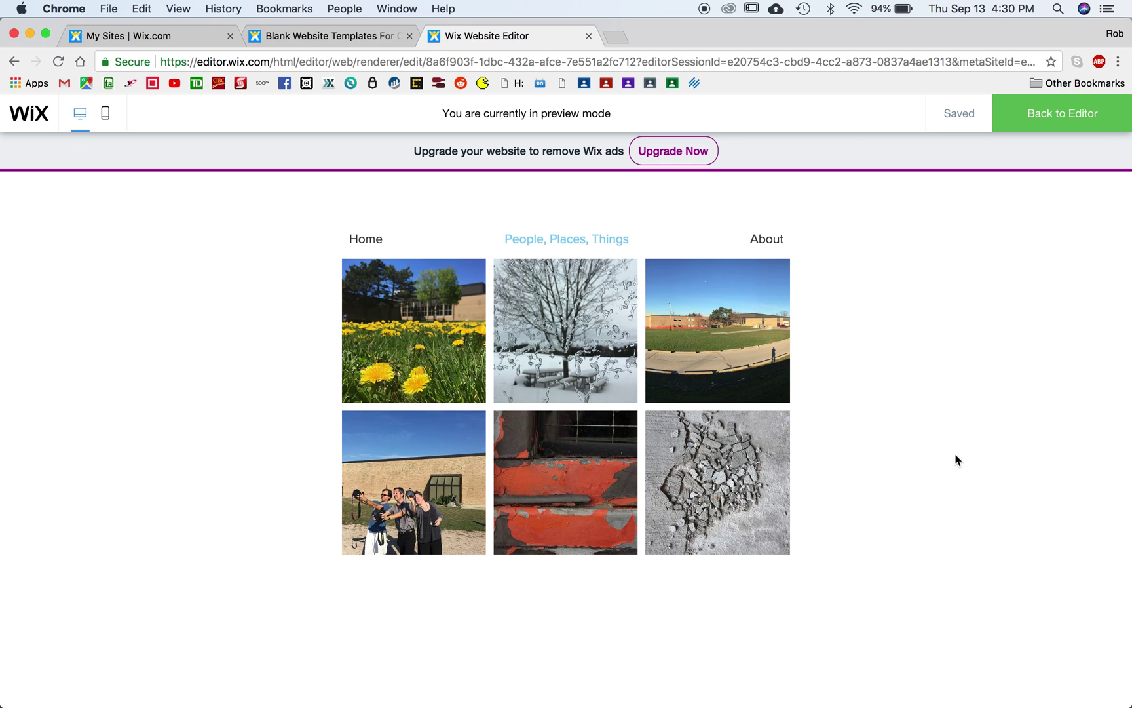
left_click(417, 328)
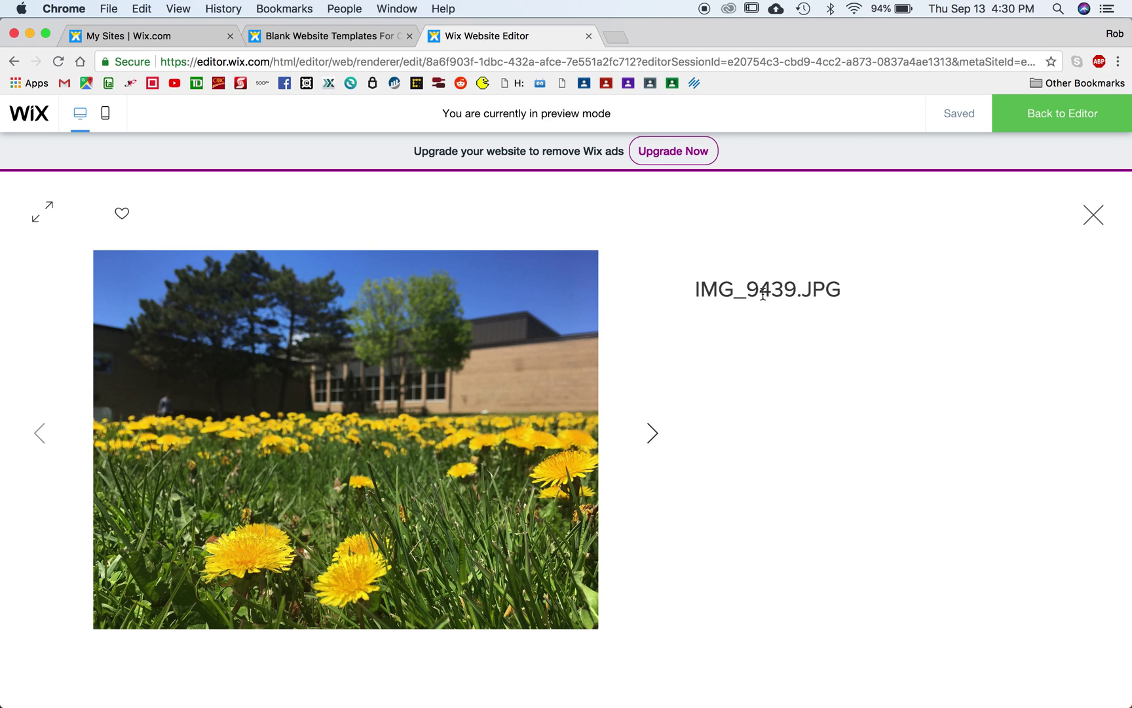
left_click(652, 434)
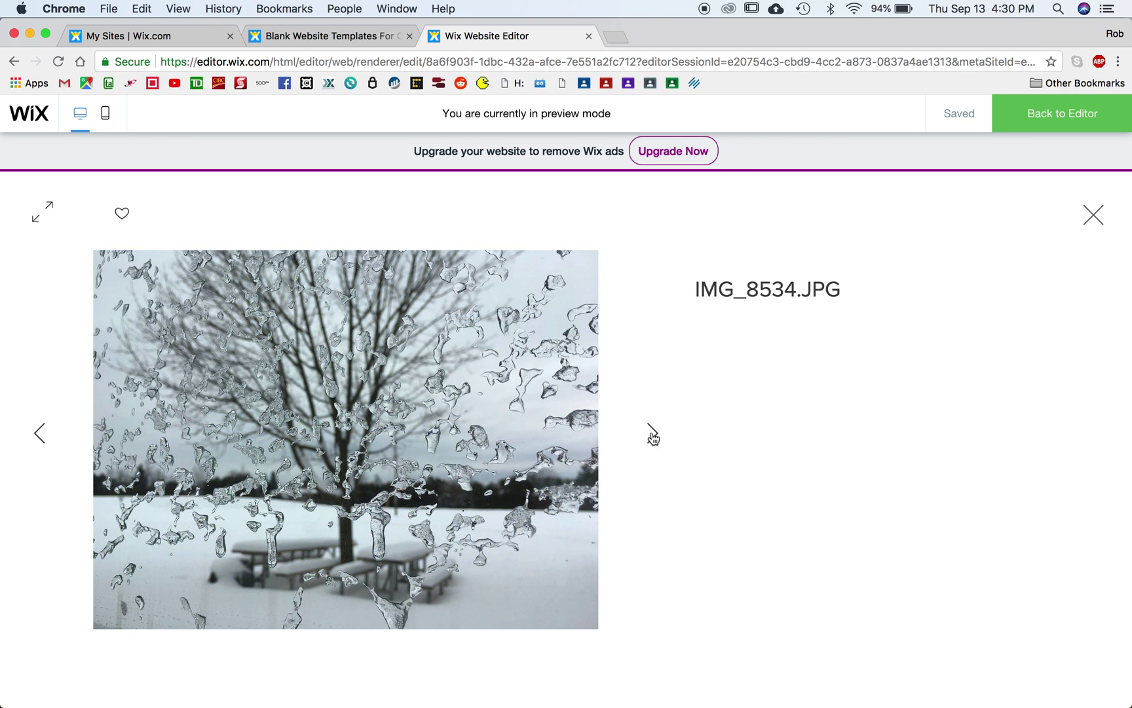
left_click(651, 434)
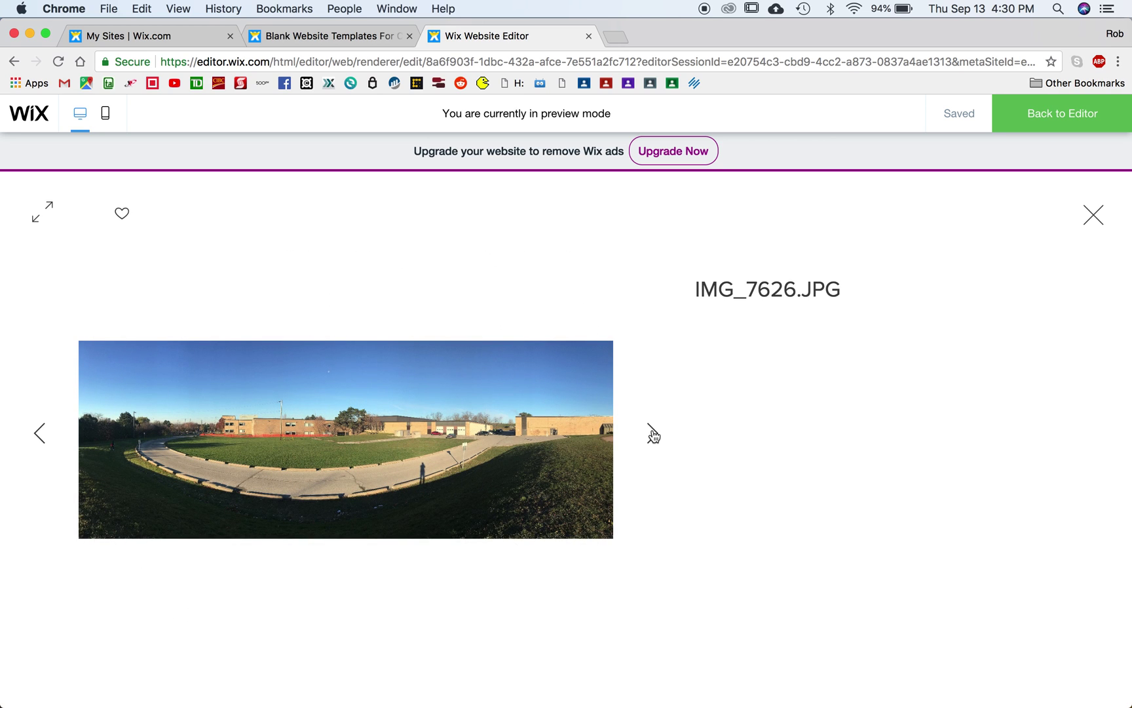
left_click(654, 435)
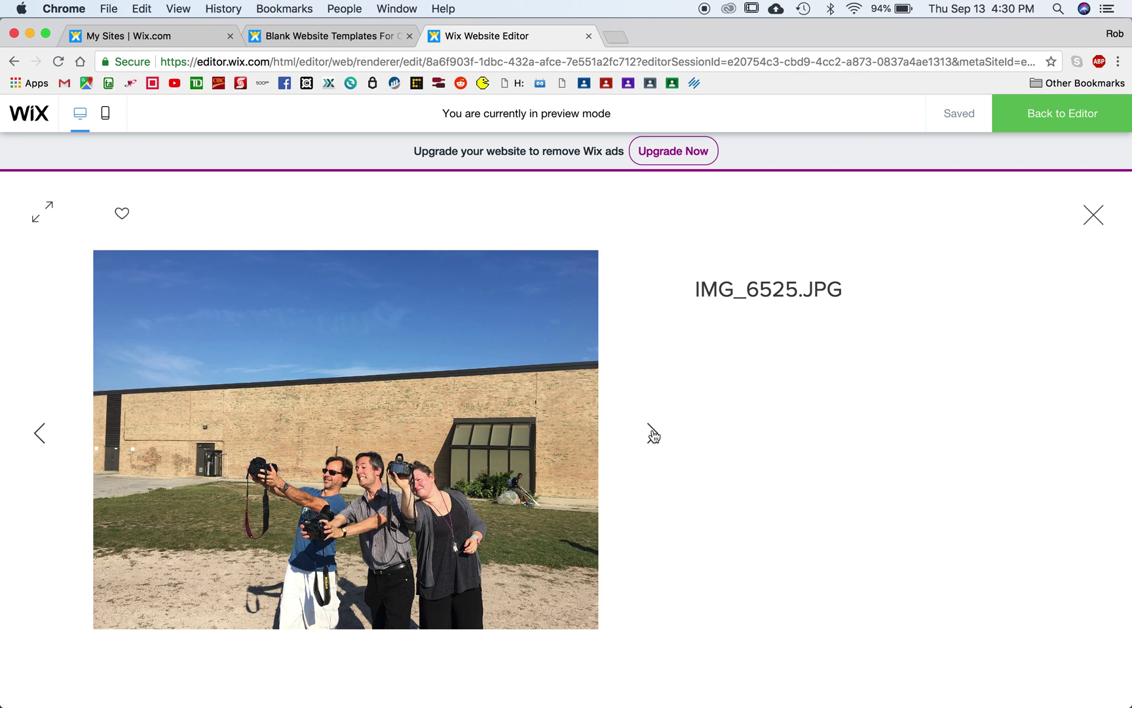
left_click(653, 435)
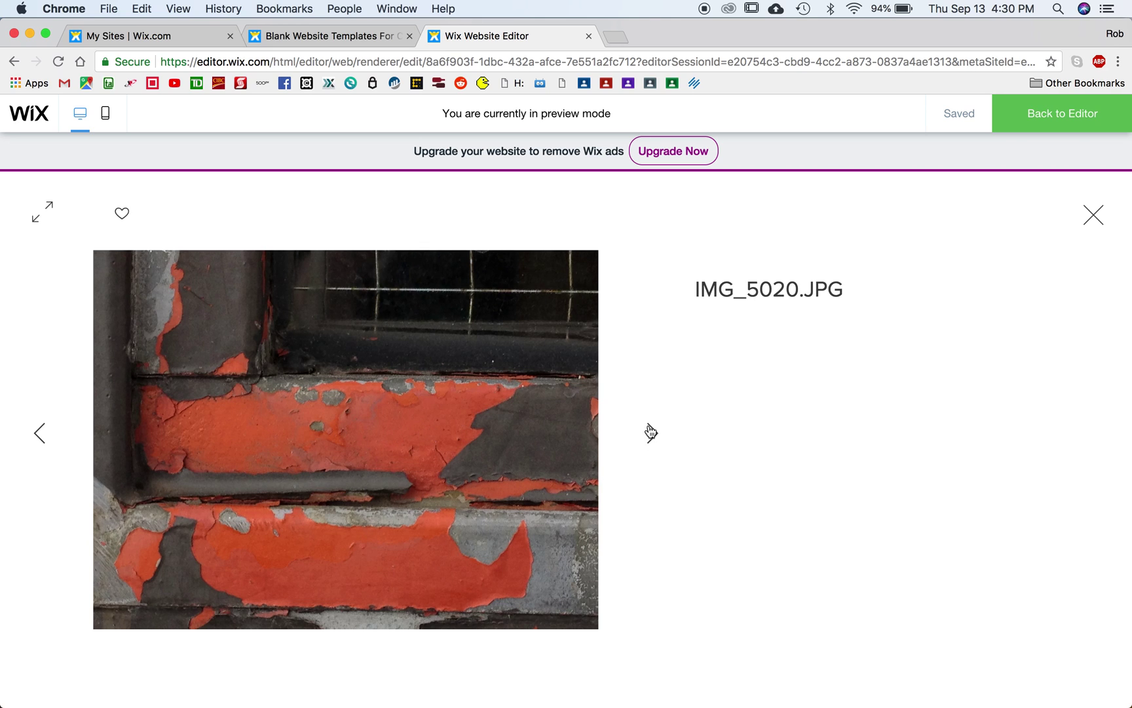
left_click(651, 432)
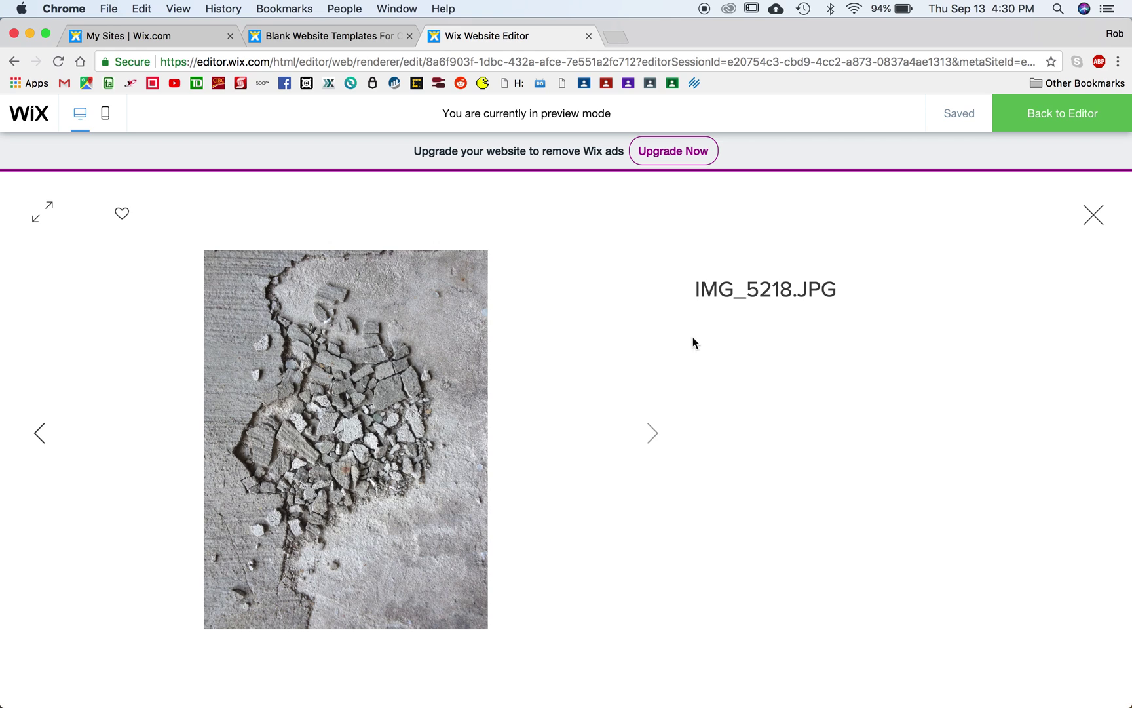
left_click(1093, 214)
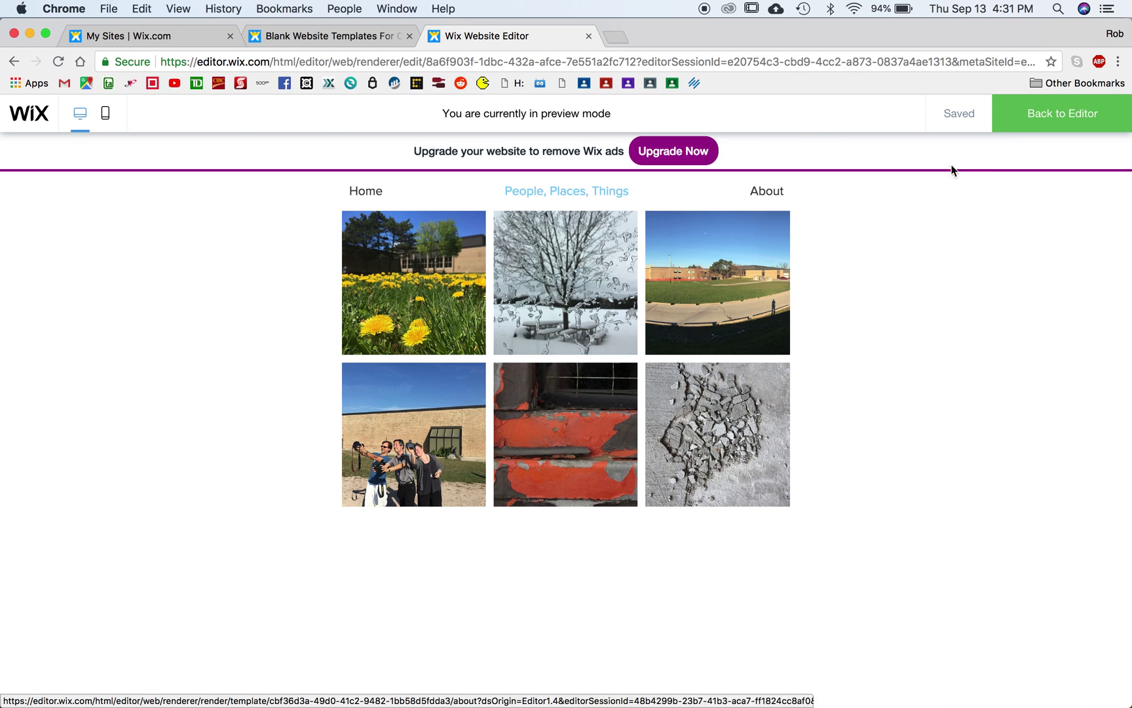
Step: Lower the Pro Gallery below the menu, then preview the site's About page
left_click(1041, 109)
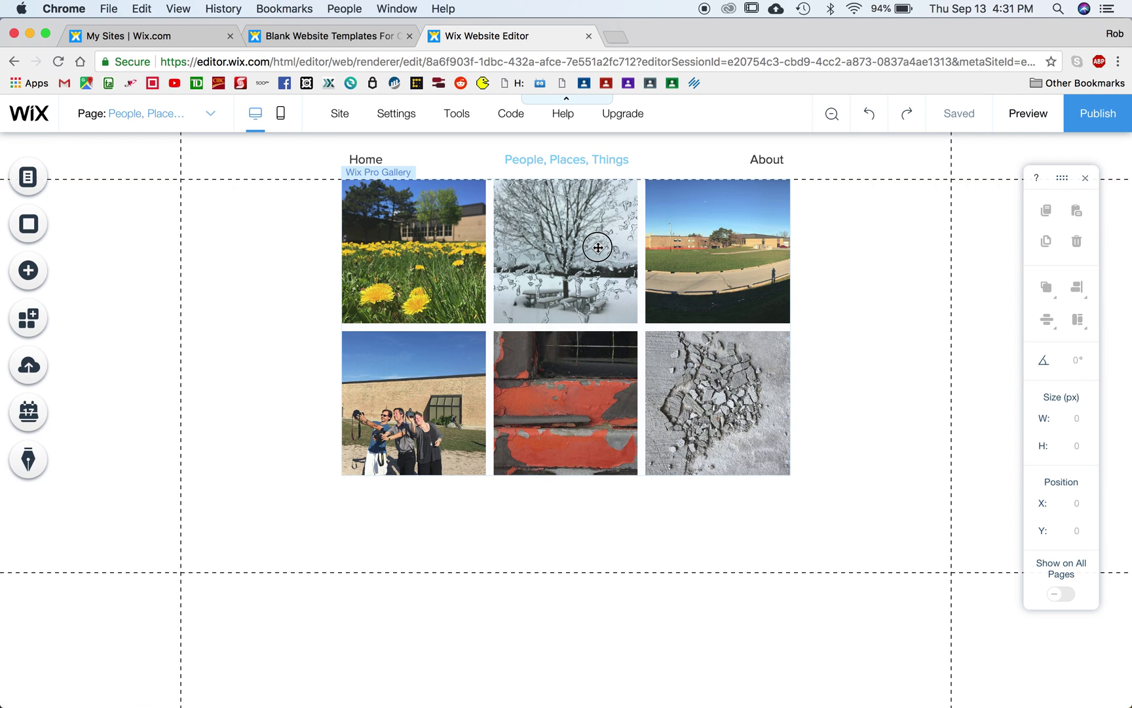
left_click_drag(597, 248, 598, 298)
left_click(1017, 114)
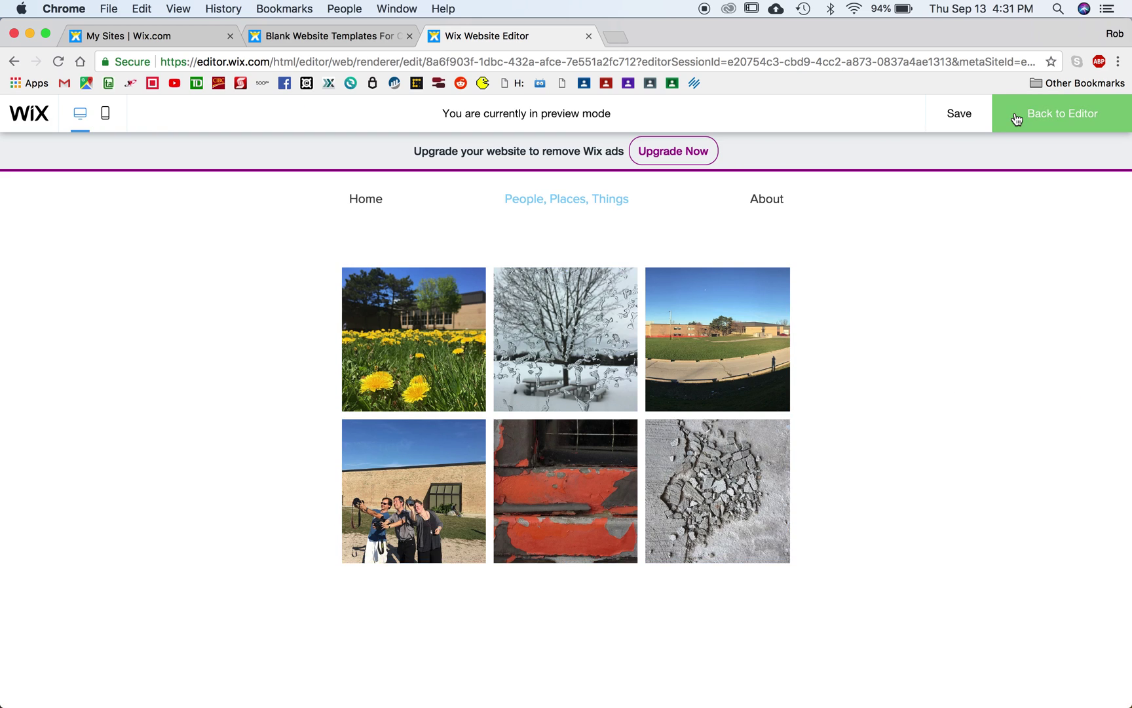
left_click(768, 201)
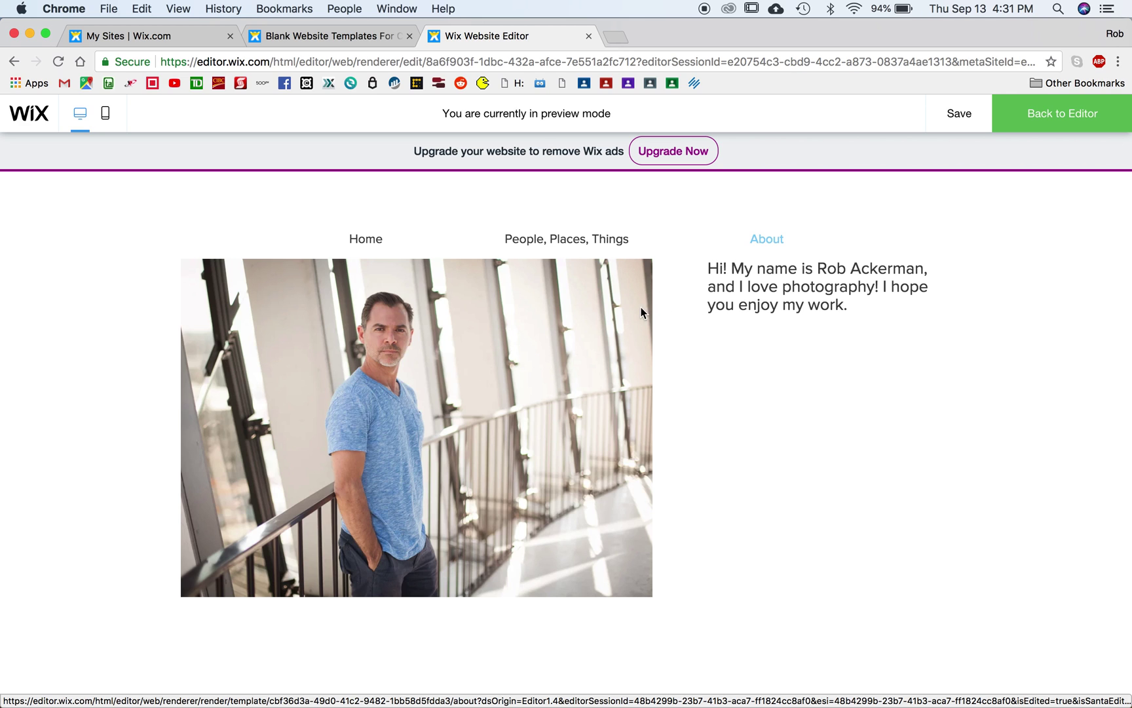
Step: On the About page, move the portrait and bio text down to Y 180, tops aligned, then preview
left_click(1067, 116)
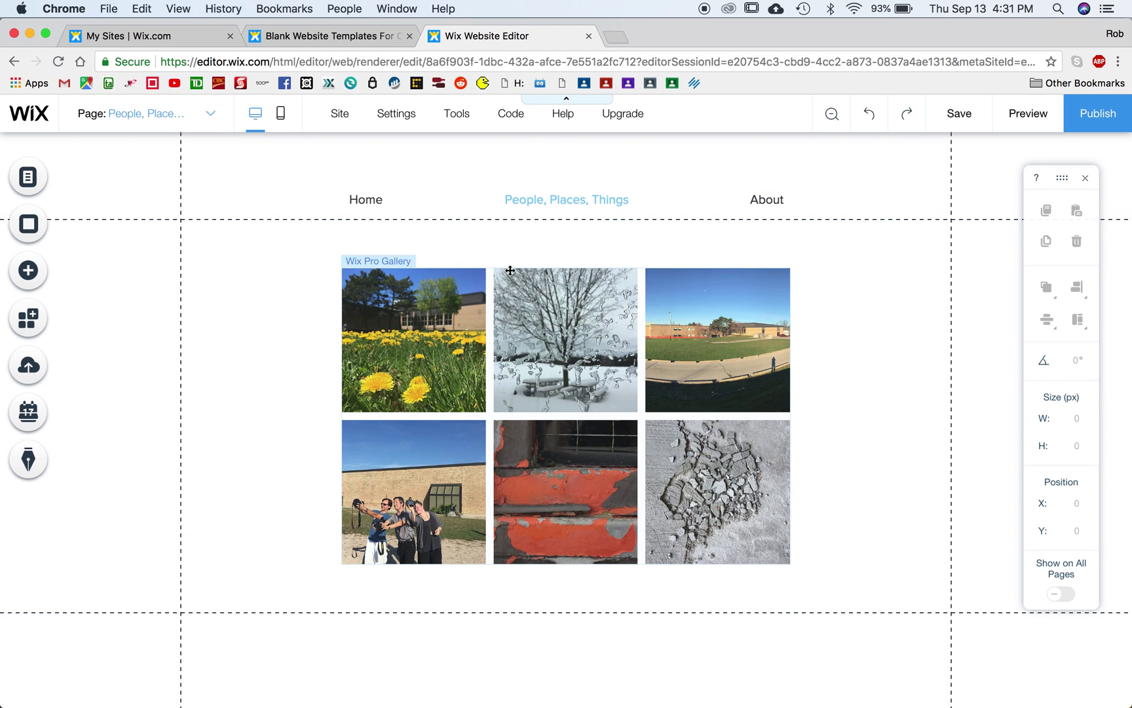
left_click(170, 122)
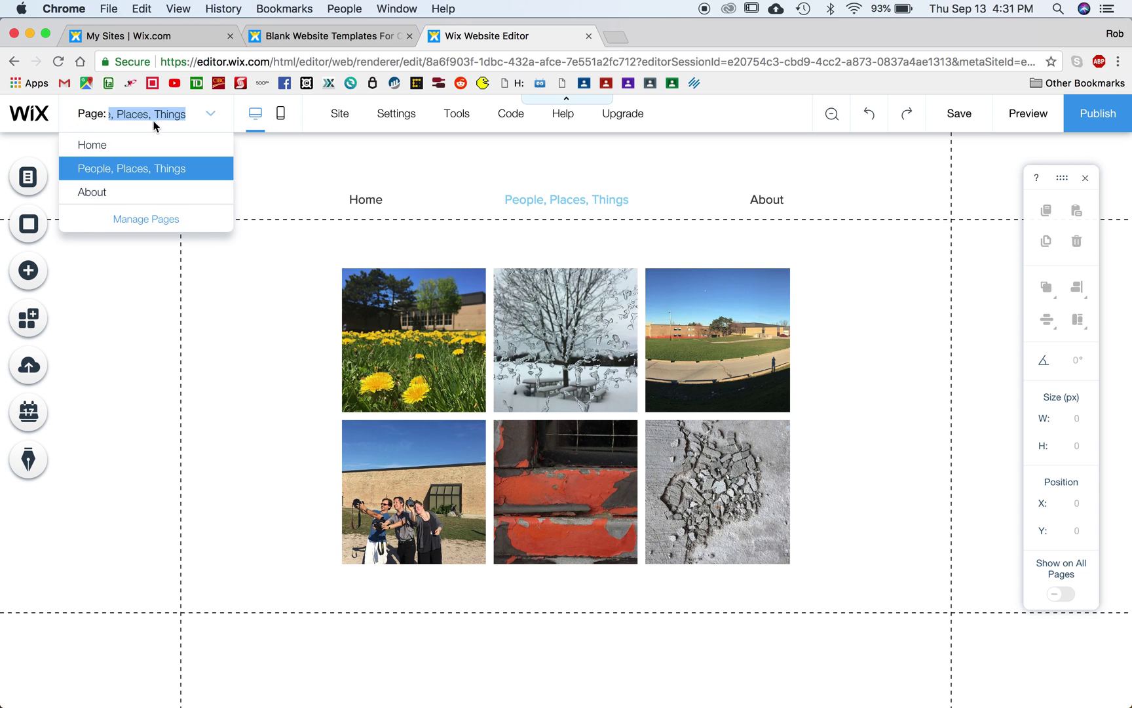
left_click(104, 196)
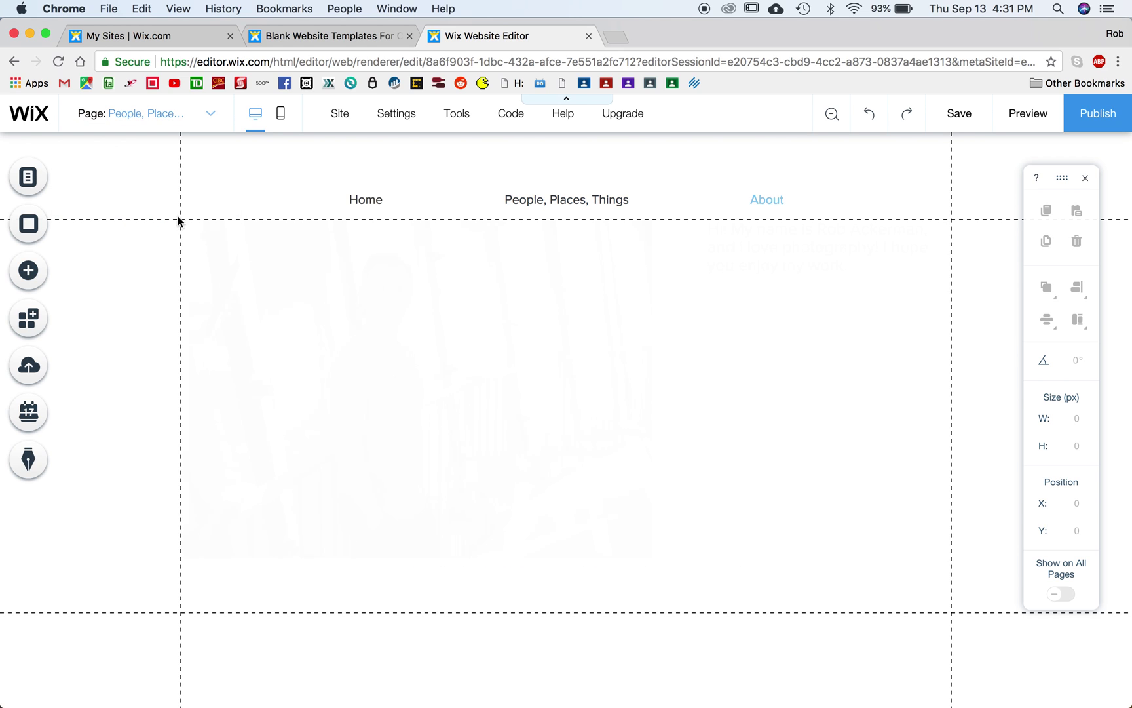
left_click(514, 310)
left_click_drag(514, 310, 514, 357)
left_click_drag(754, 233, 755, 285)
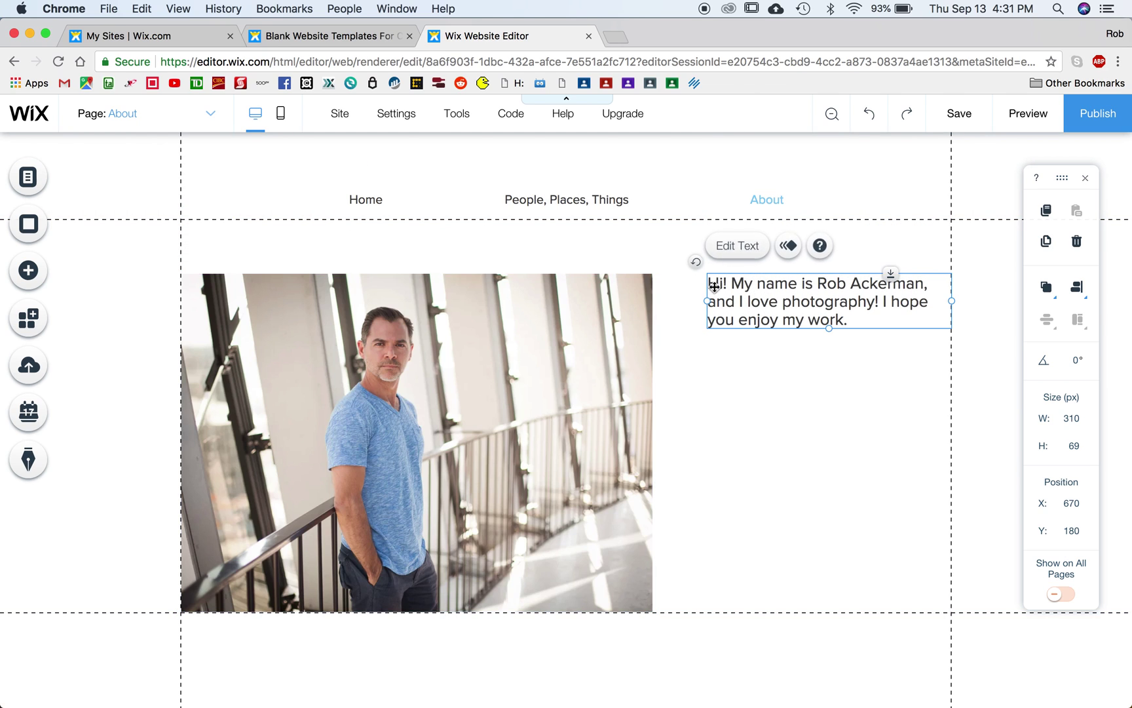
left_click(1025, 121)
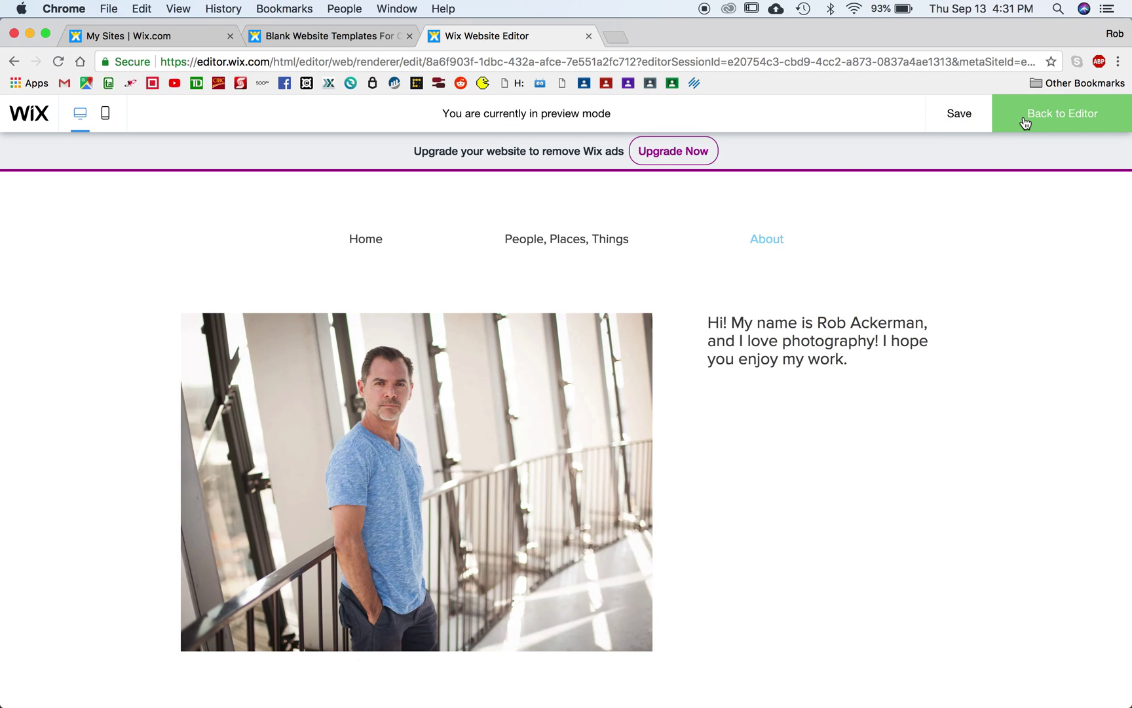
Step: Check the People, Places, Things and Home pages in preview, then return to editing
left_click(601, 244)
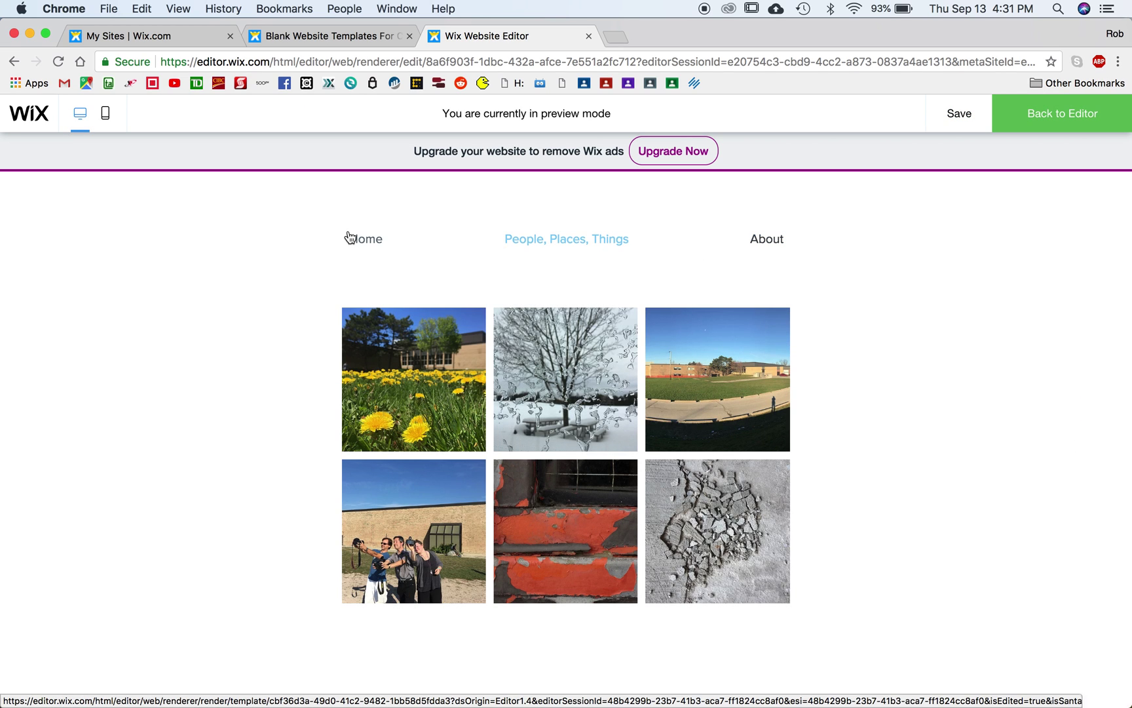
left_click(361, 241)
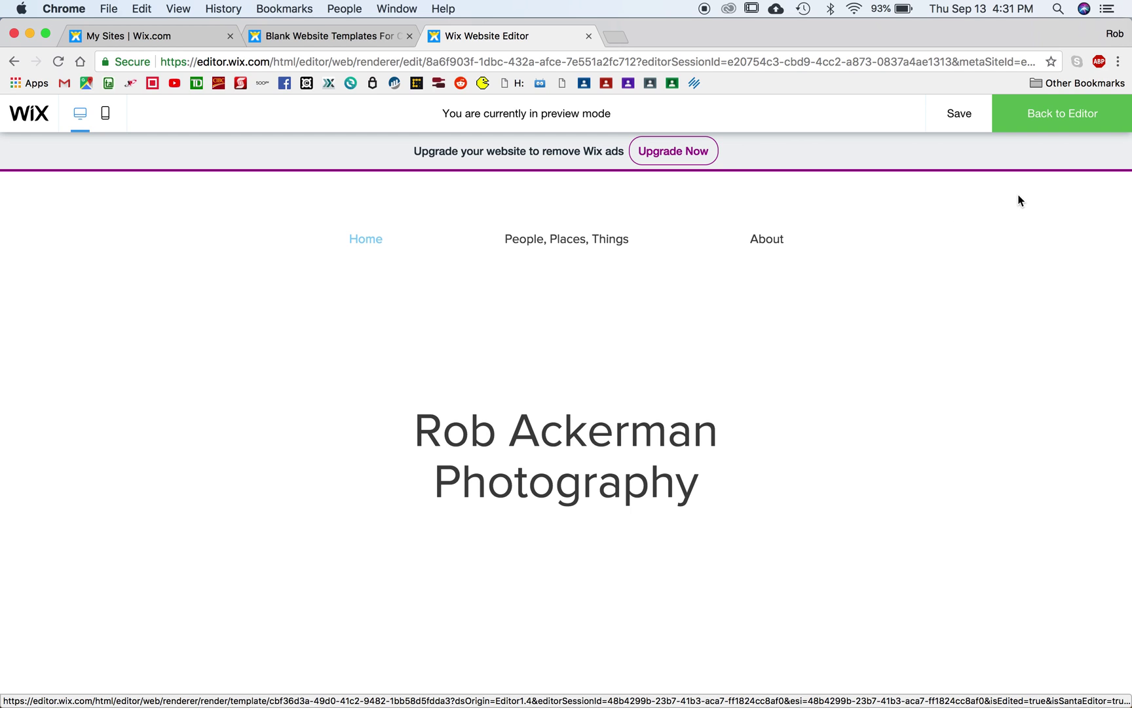
left_click(1036, 123)
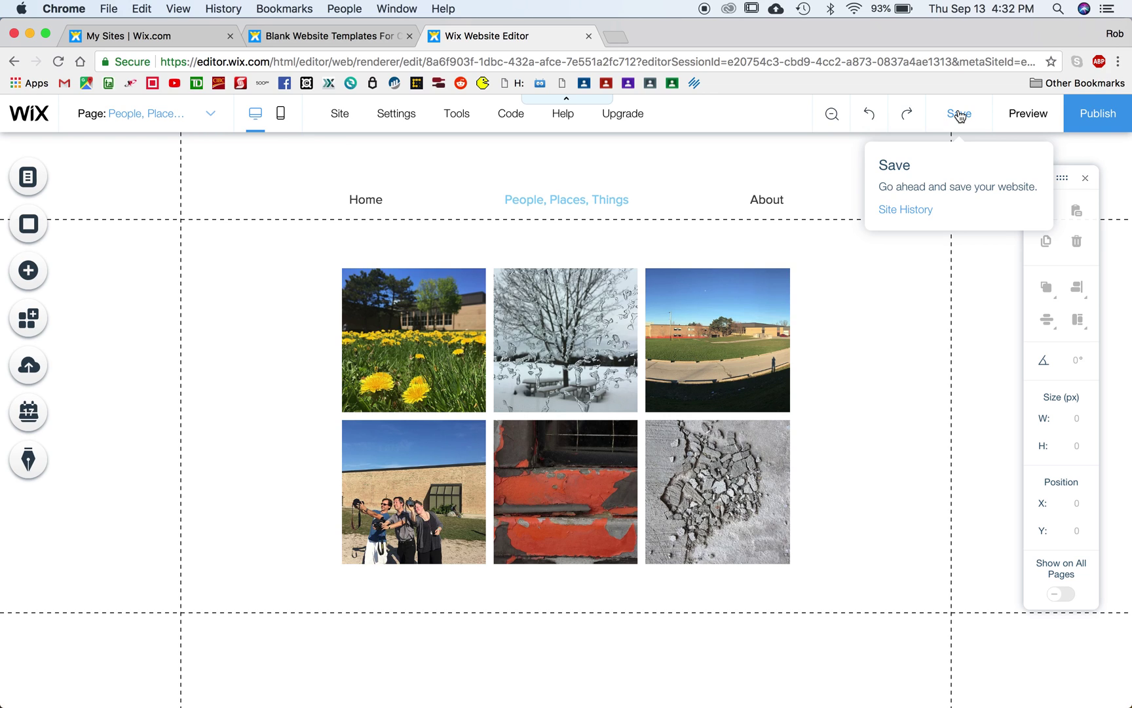
Step: Save the site, change its address ending from mysite to grade11, and publish it
left_click(960, 115)
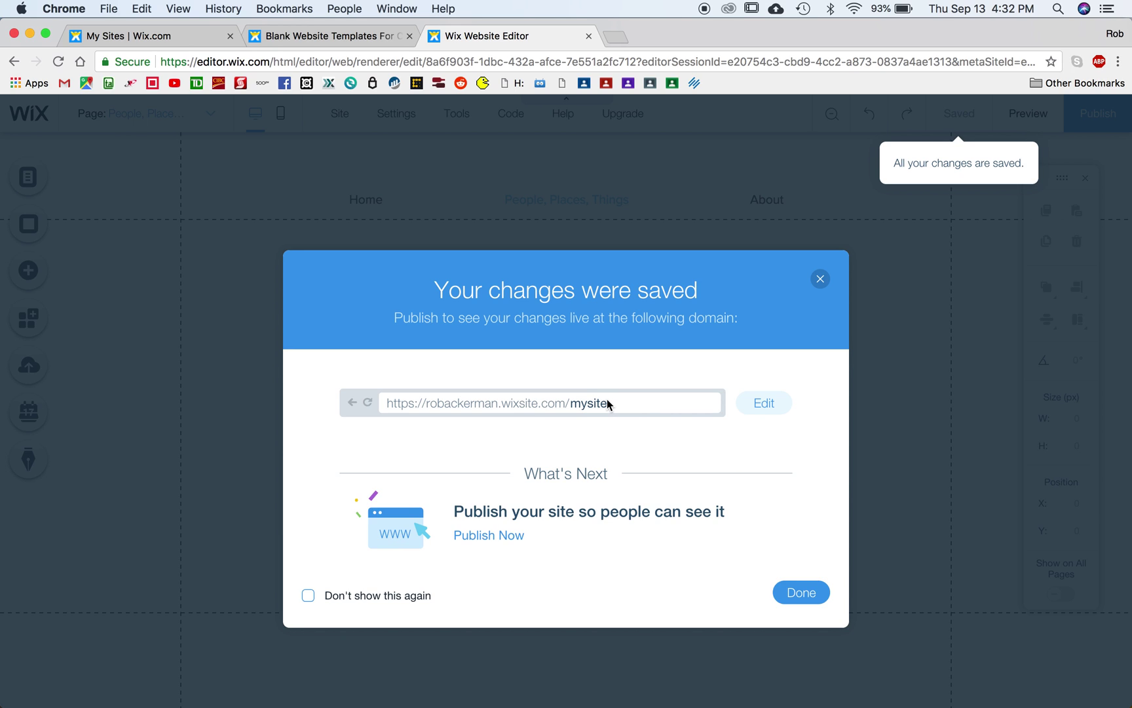
left_click(765, 406)
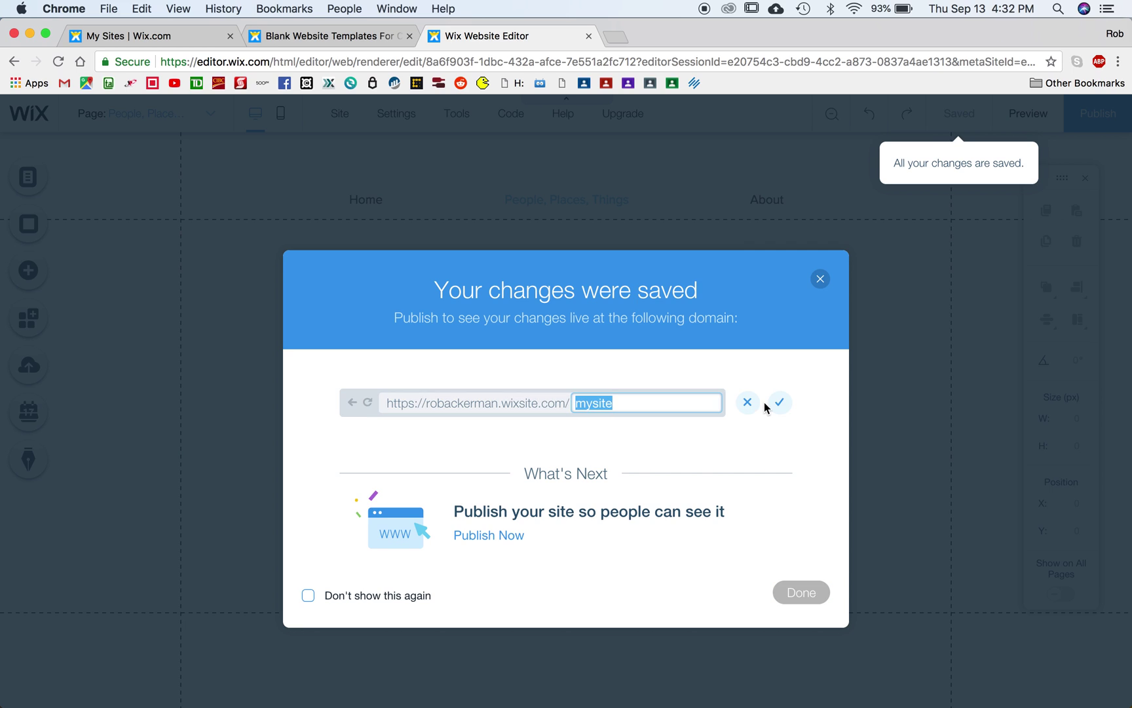
type("grade11")
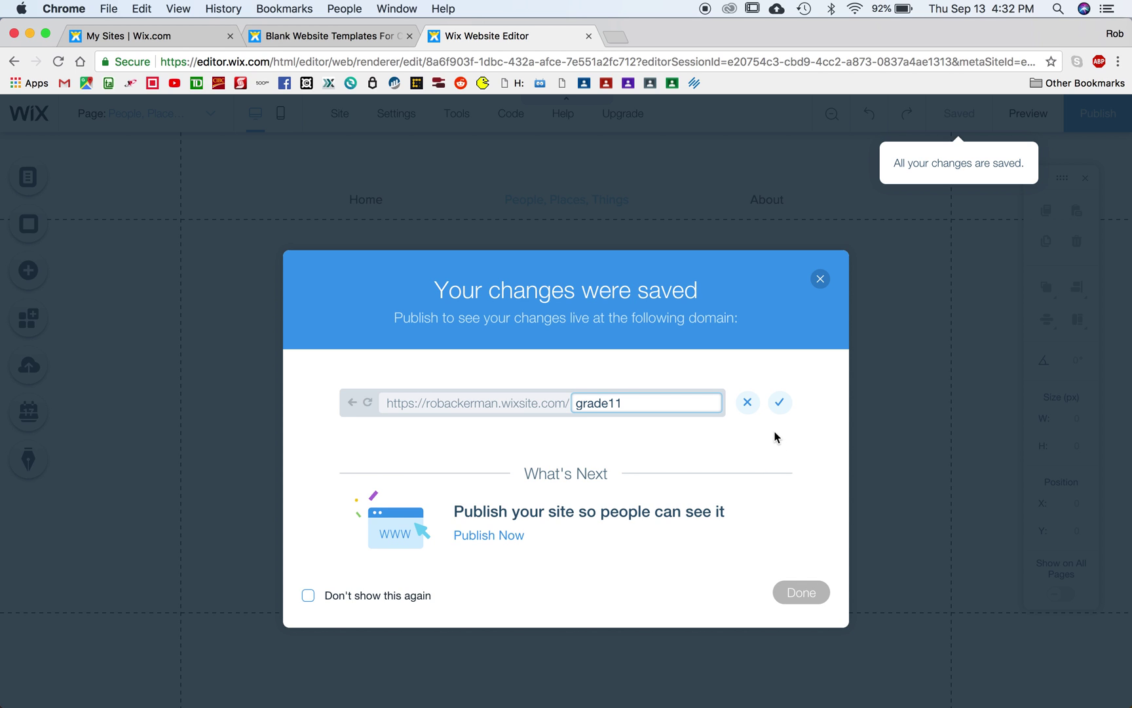
left_click(780, 403)
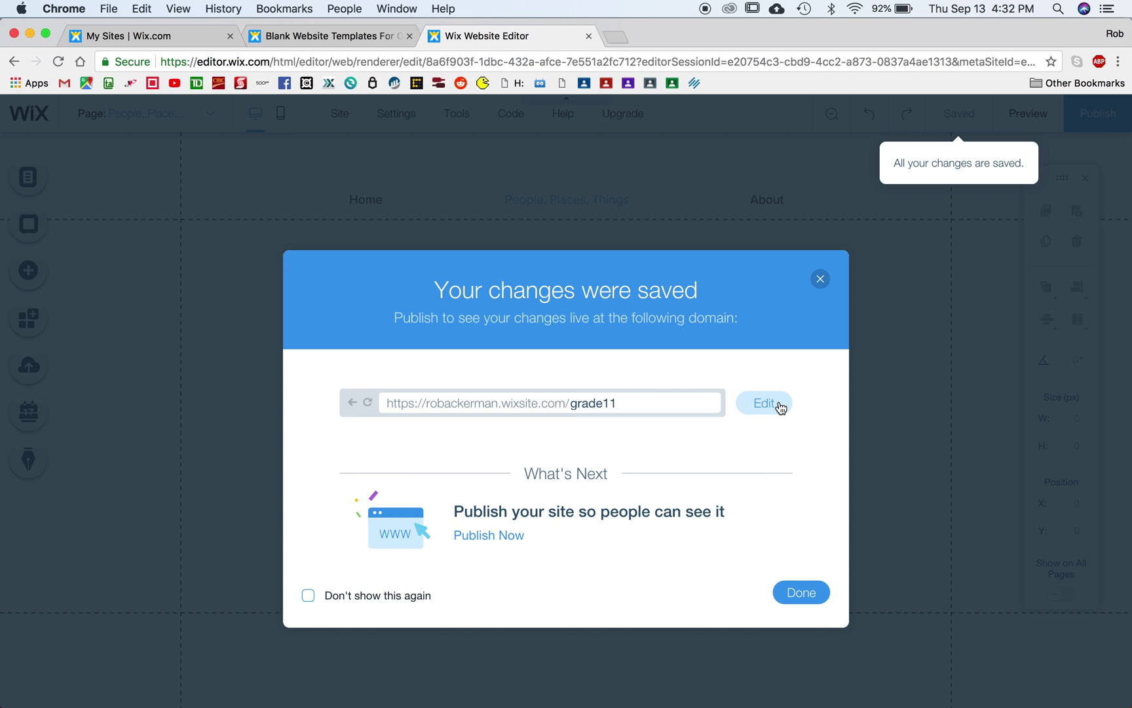
left_click(801, 594)
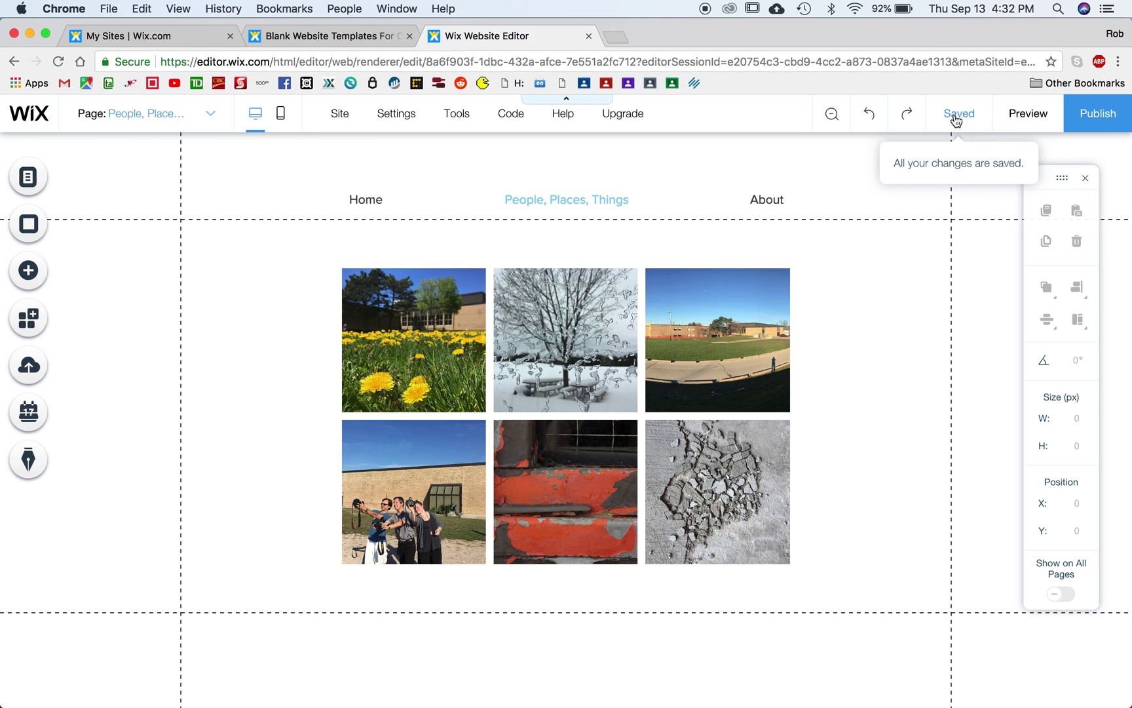
left_click(1105, 115)
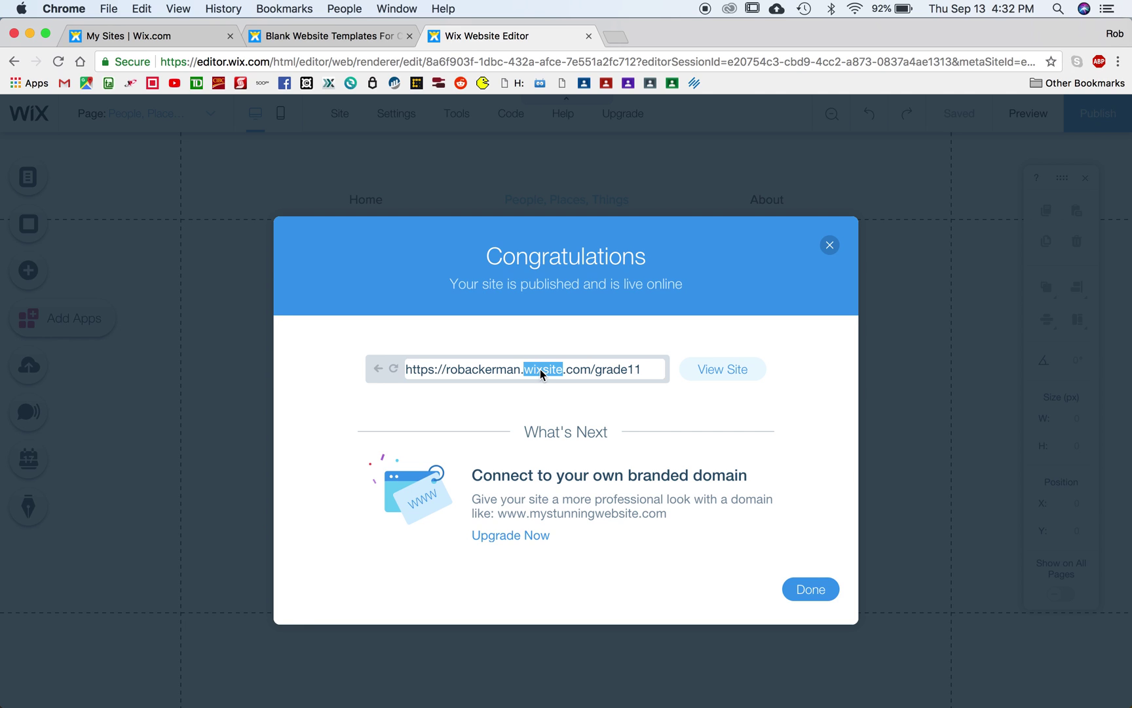
Step: Copy the live grade11 site address, close the Congratulations dialog, and open a new Chrome tab
triple_click(575, 371)
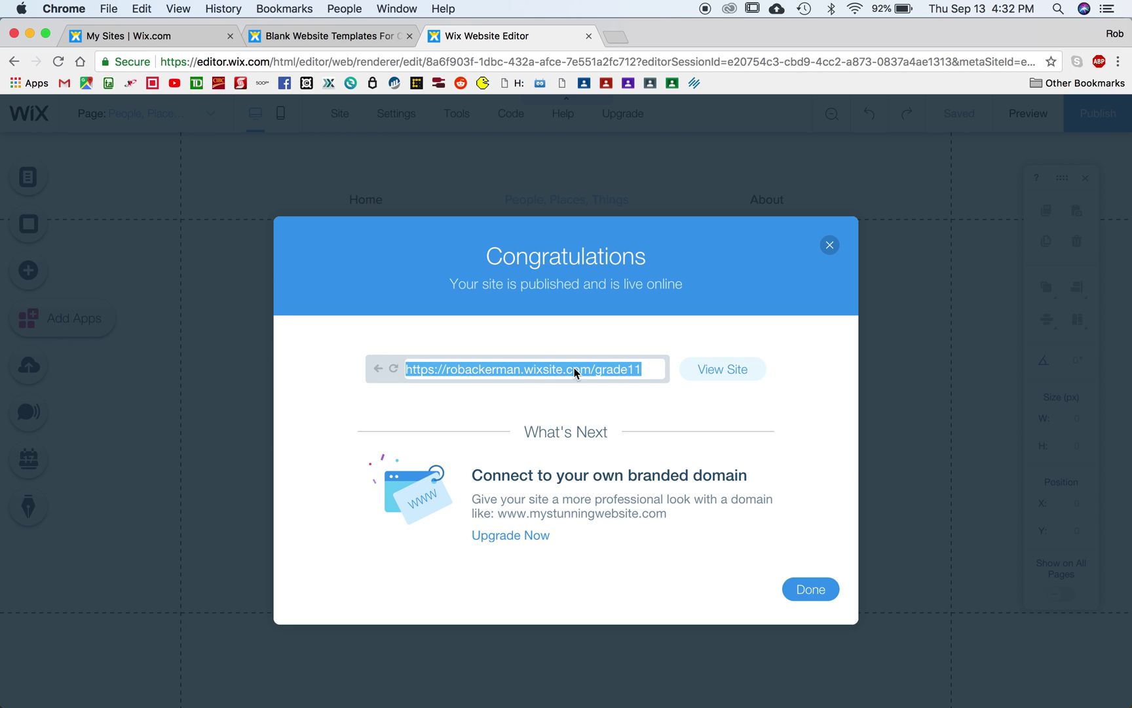
right_click(575, 372)
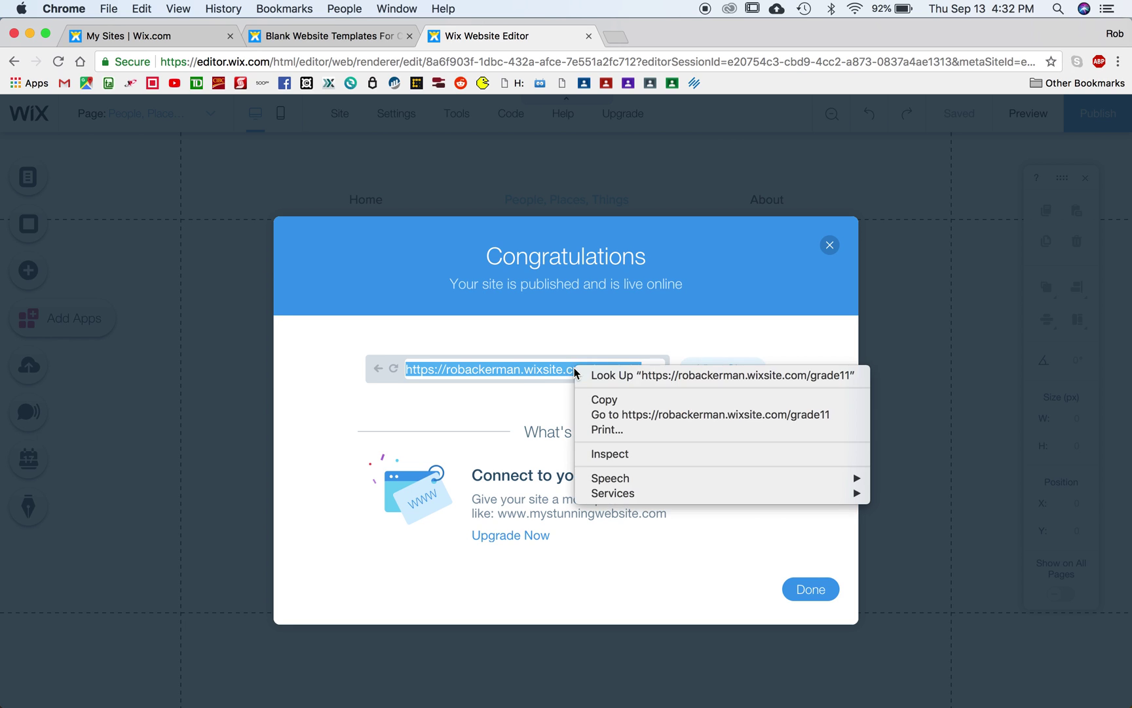
left_click(606, 402)
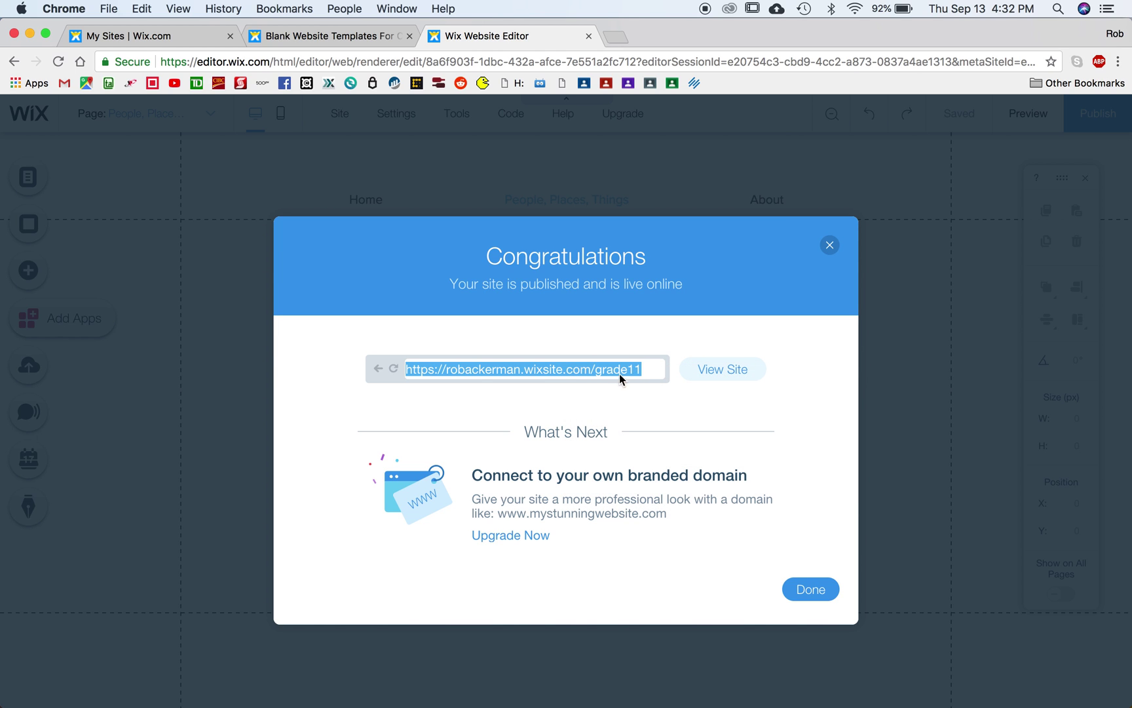
left_click(813, 590)
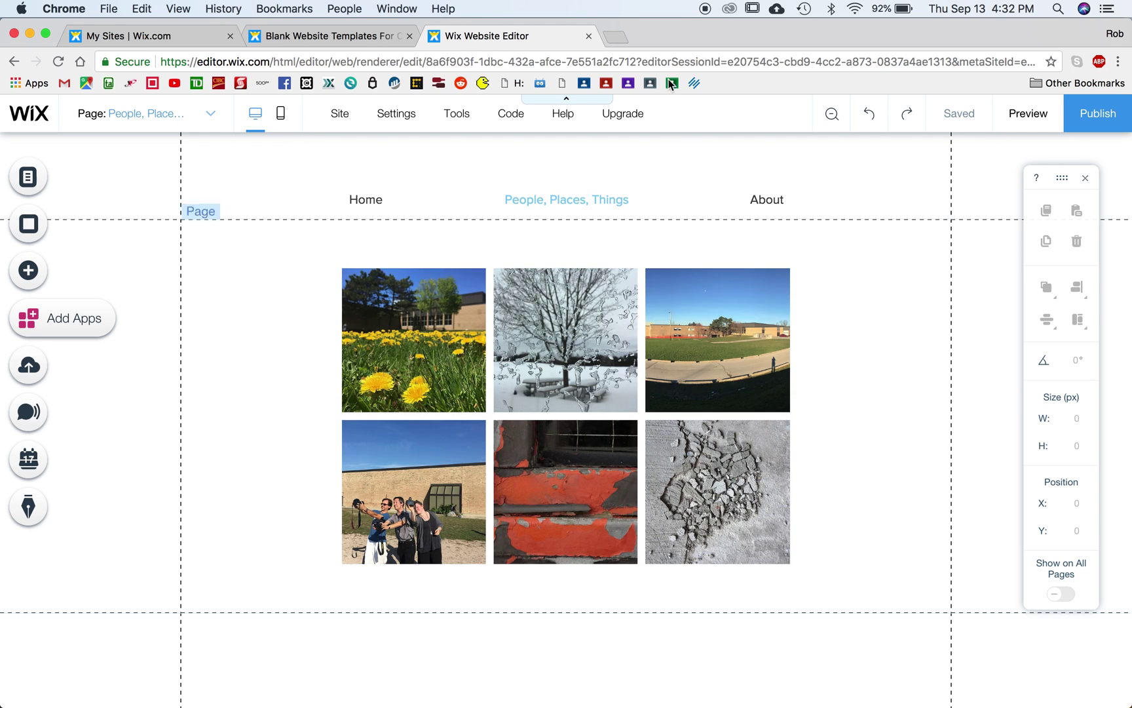
left_click(614, 38)
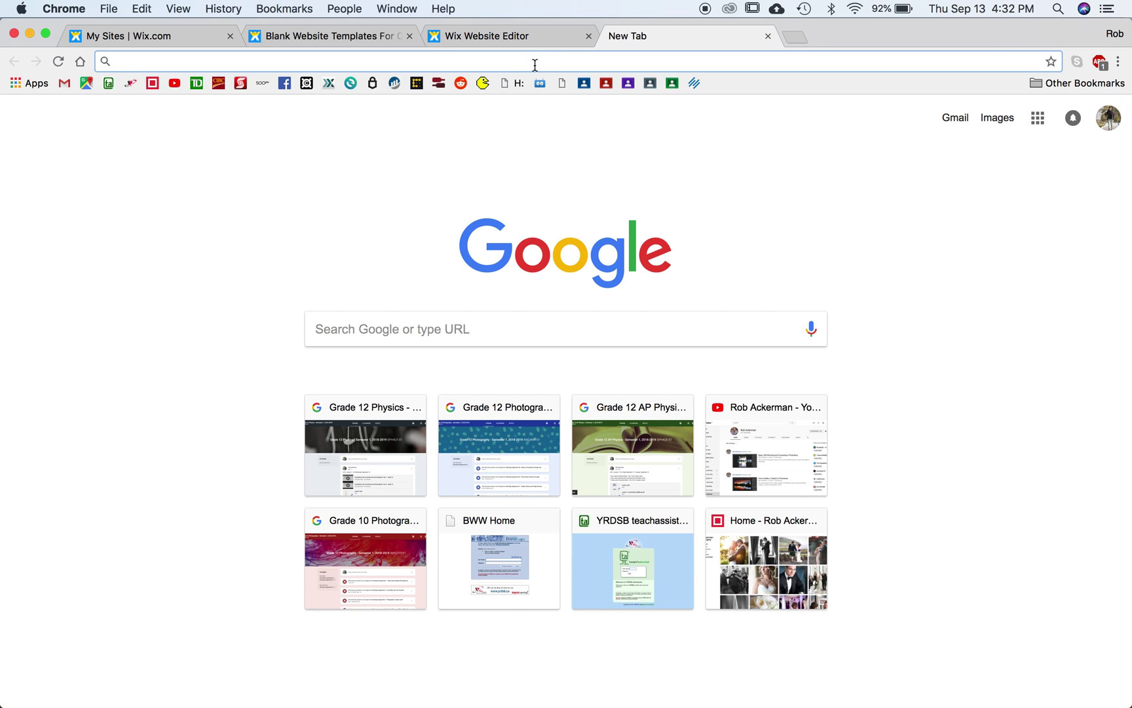
Step: Paste the copied grade11 address into the new tab and load the live site
right_click(534, 65)
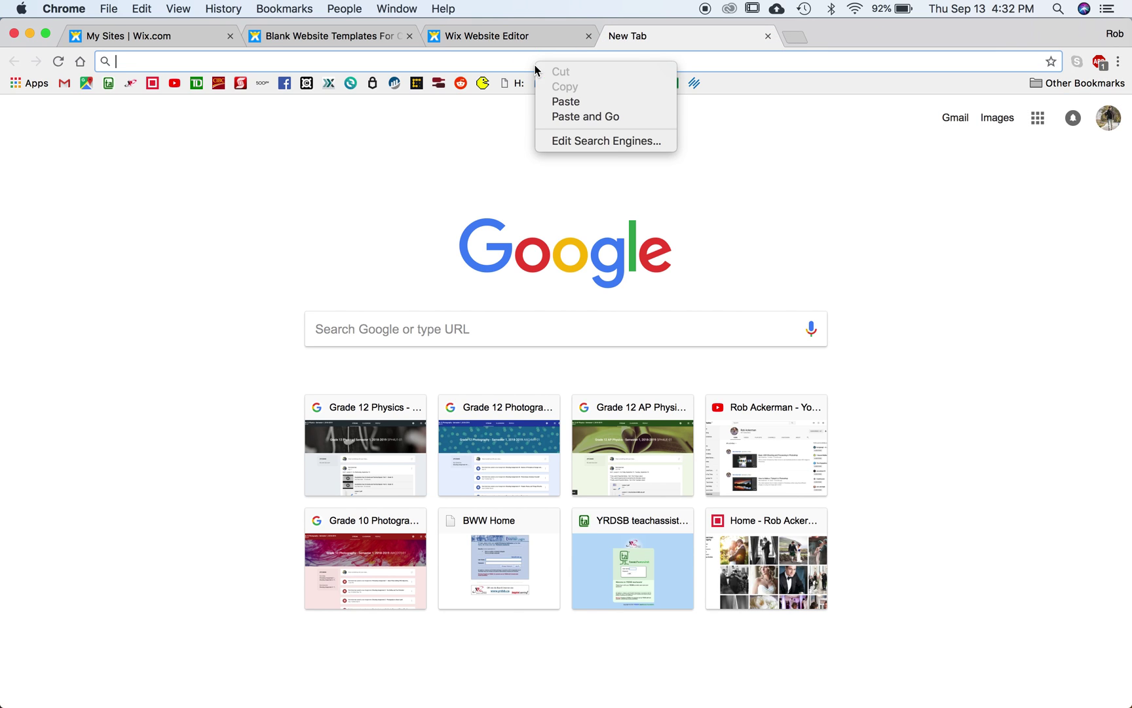
left_click(560, 99)
key("Return")
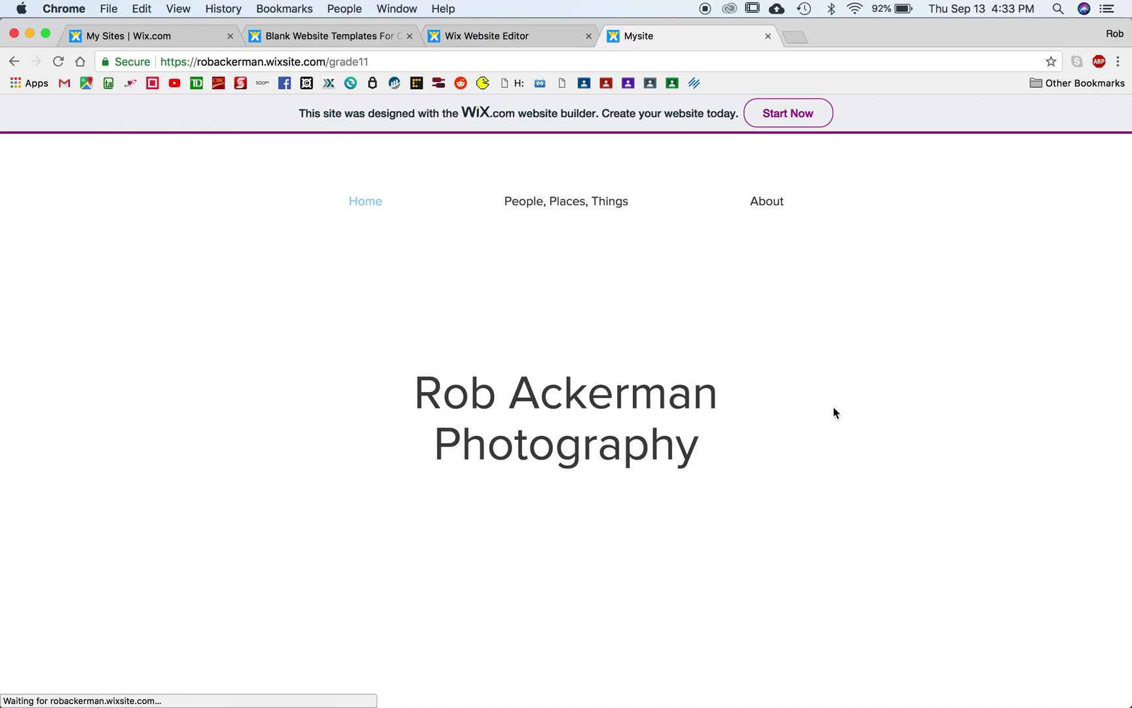
Step: On the live site, view the gallery and enlarged dandelion photo, check About, then return to the editor
left_click(552, 202)
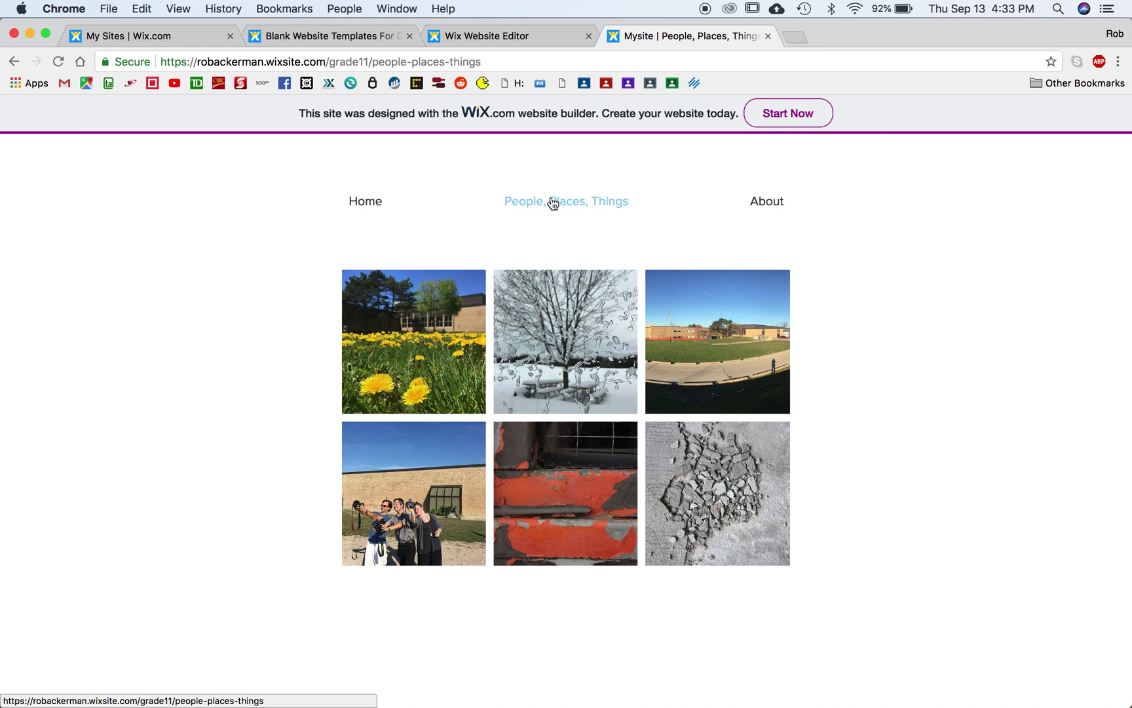
left_click(400, 377)
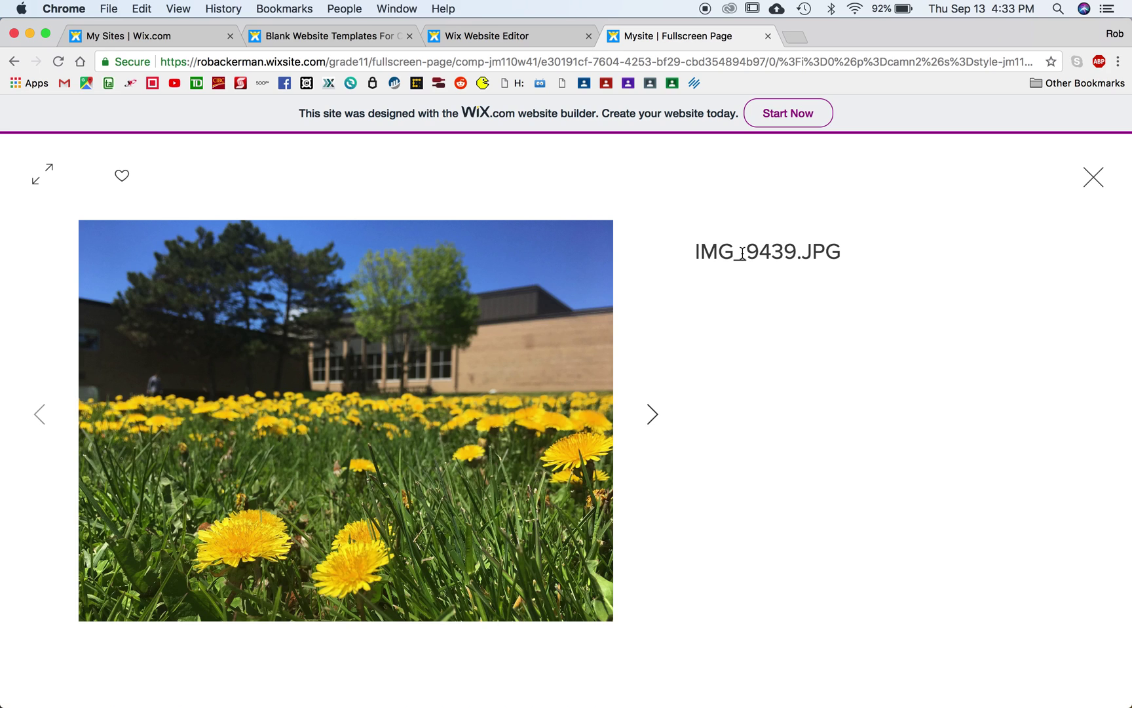
left_click(1092, 178)
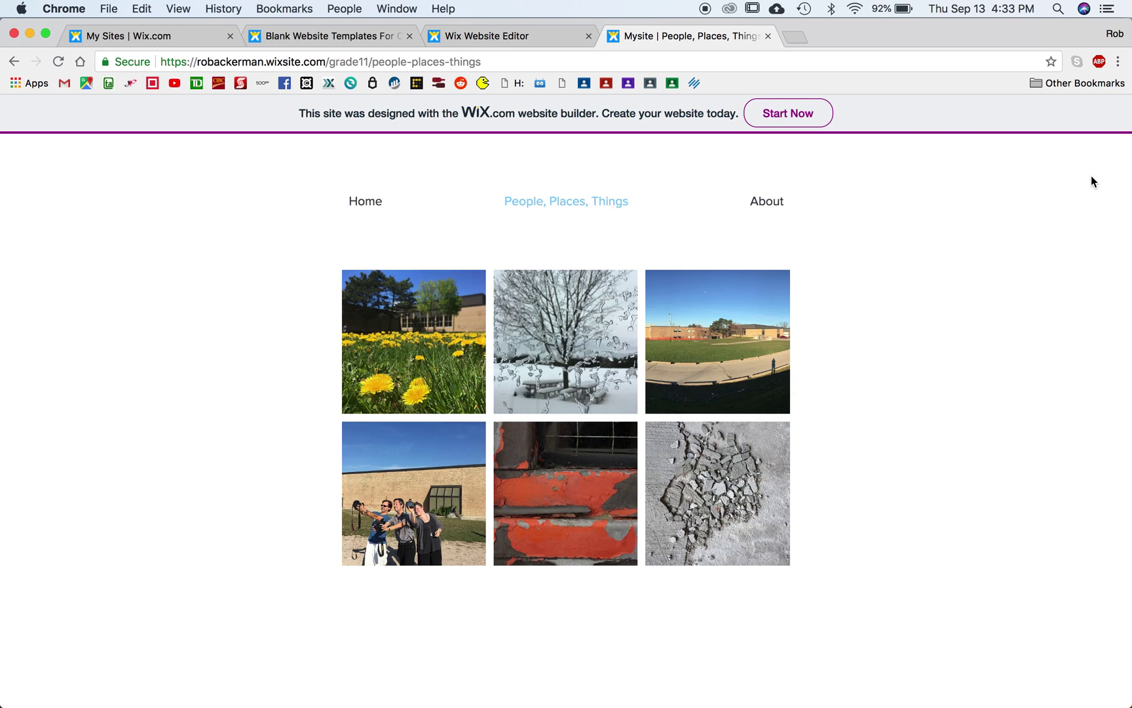
left_click(763, 203)
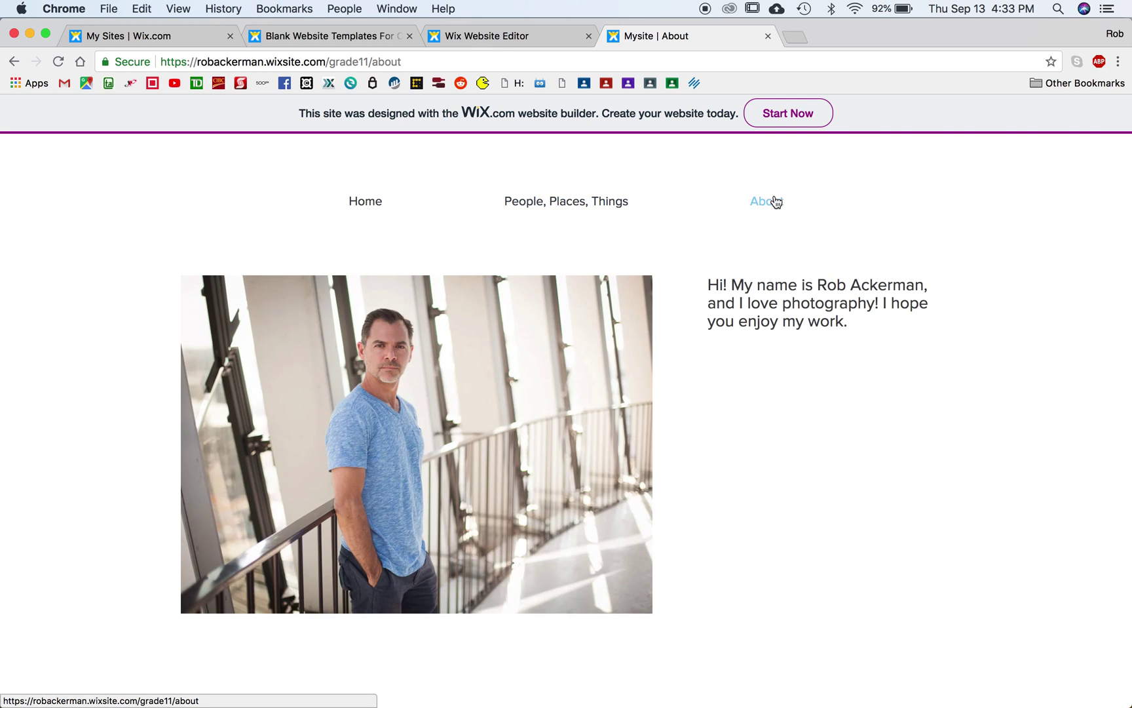
left_click(524, 36)
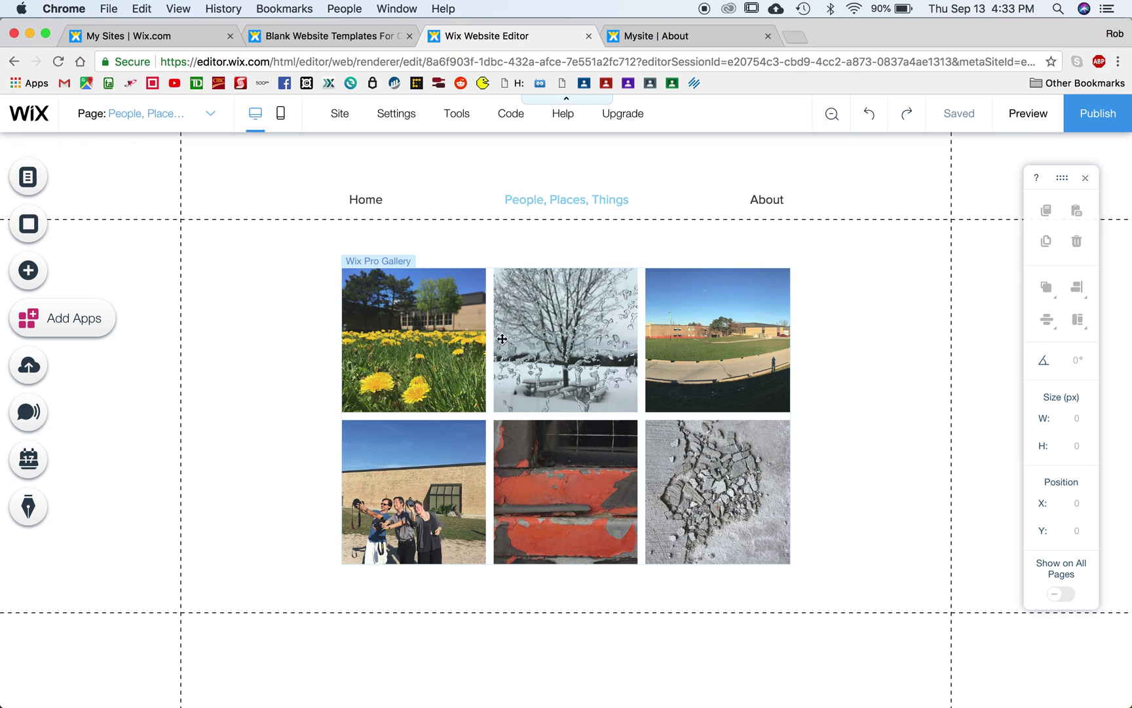
Step: In the gallery's Manage Media, title the first photo 'The Rock Exit'
left_click(434, 334)
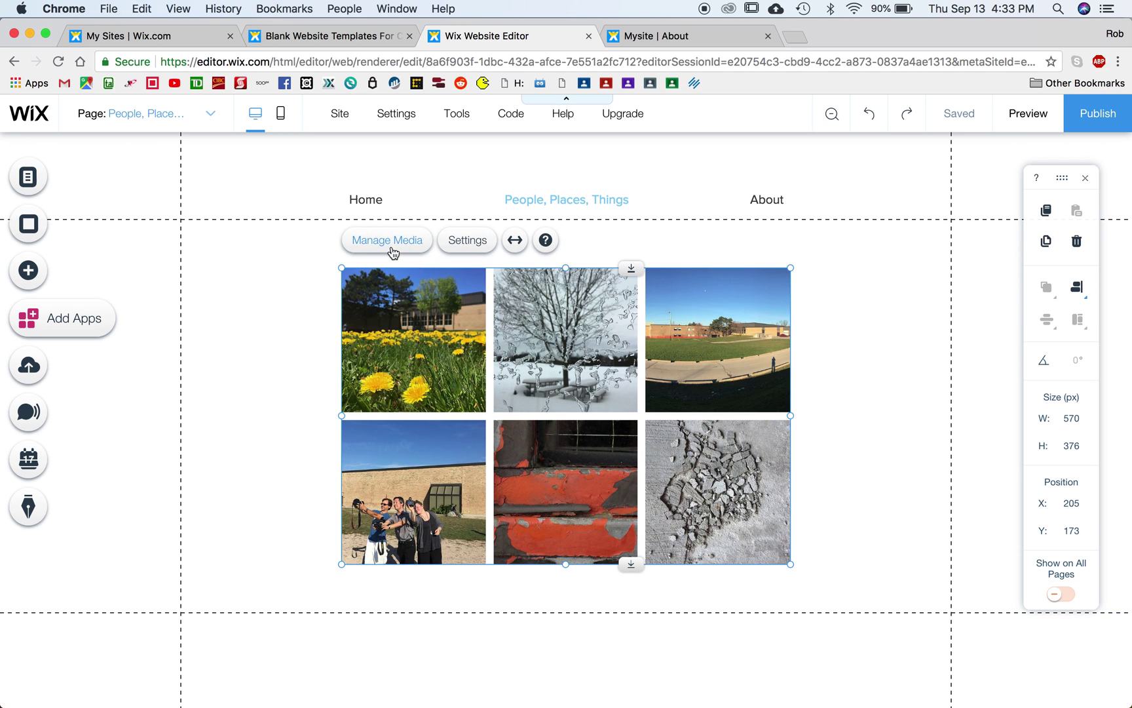
left_click(385, 241)
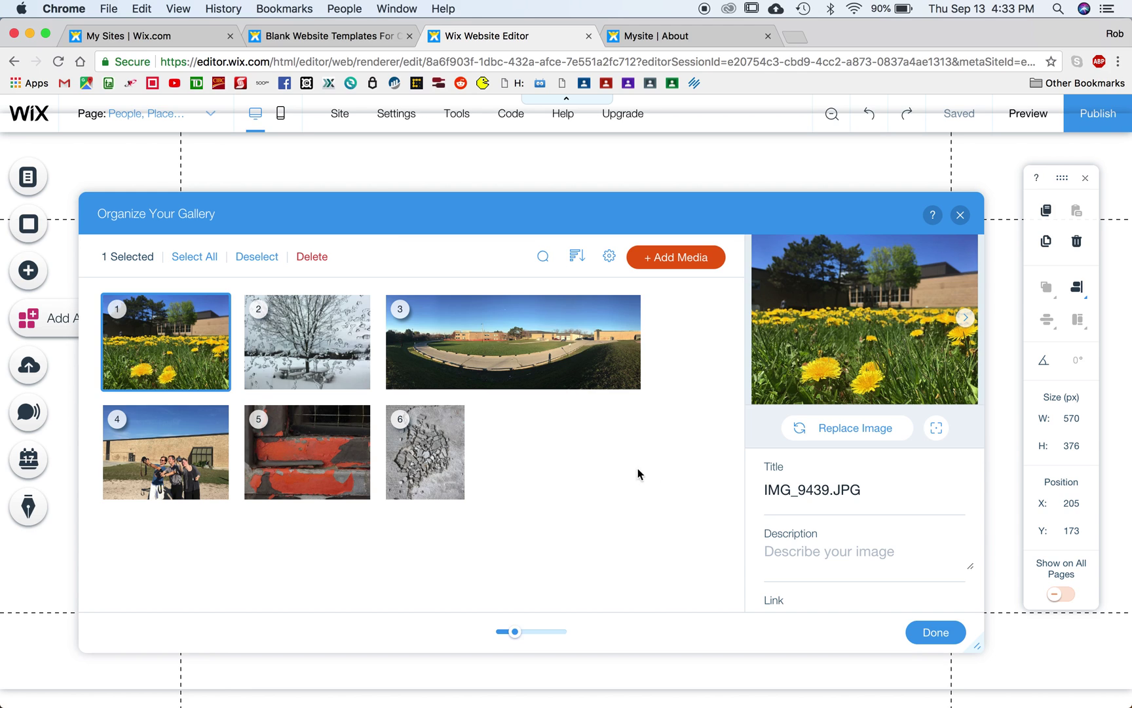
left_click(824, 489)
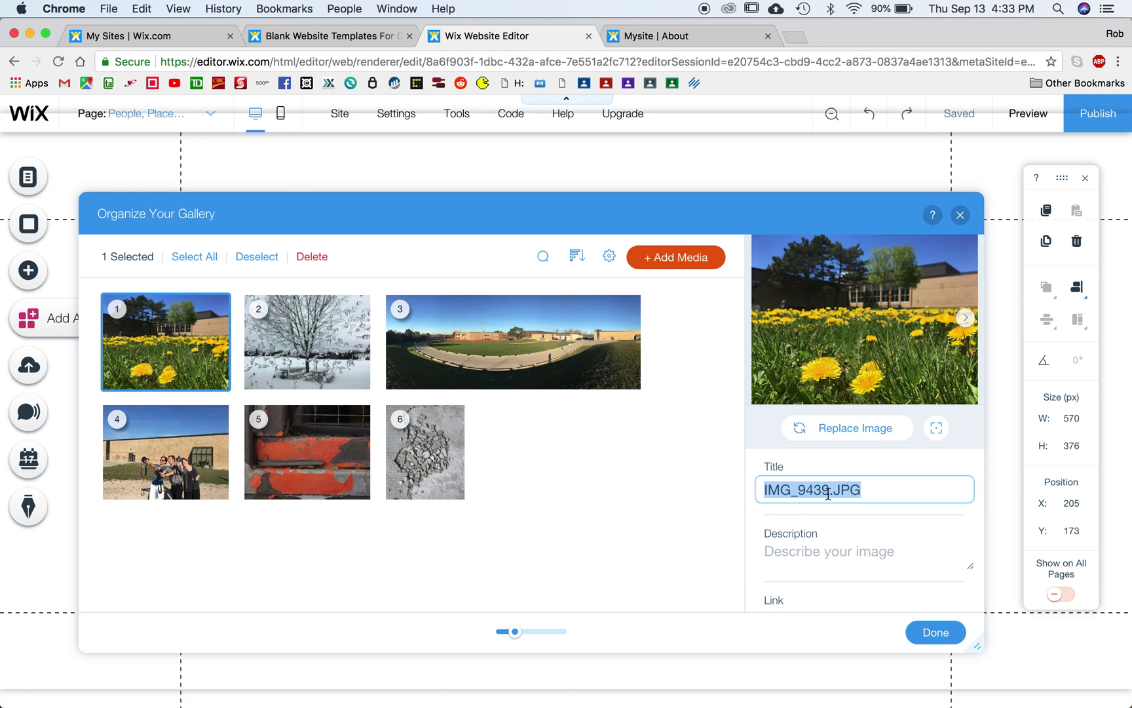
type("The Rock")
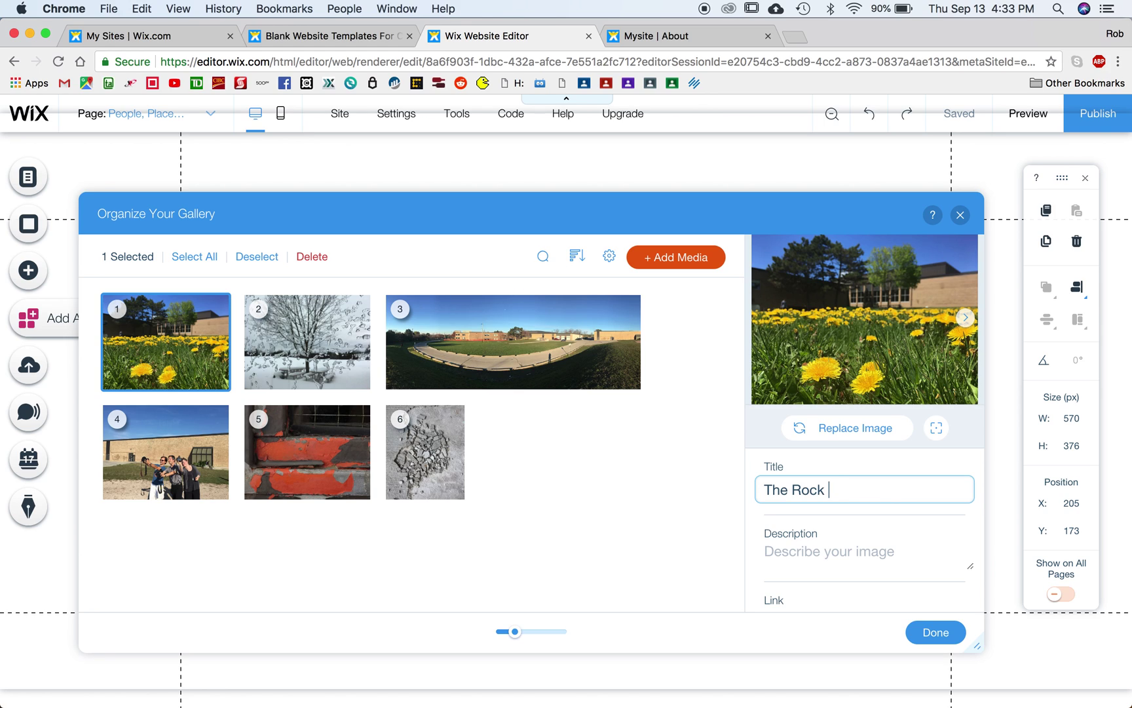
type(" Exit")
Step: Describe it as 'Dandelions growing in the springtime near the rock exit at Thornlea' and save
left_click(792, 554)
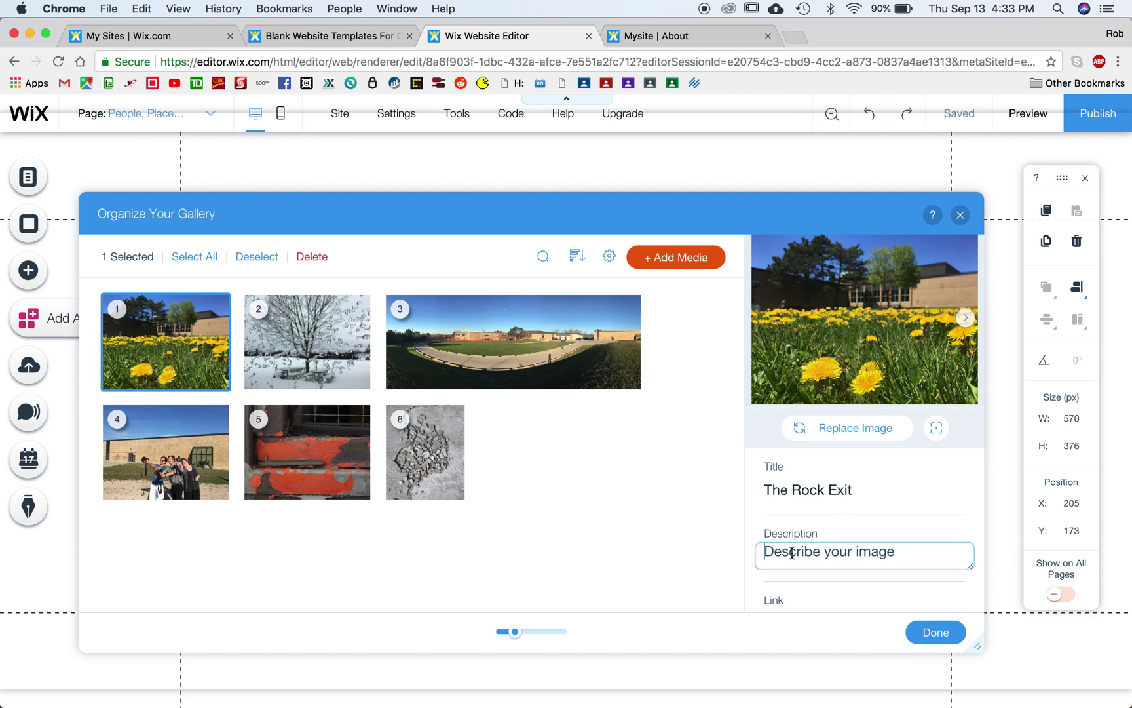
type("Dandelionos")
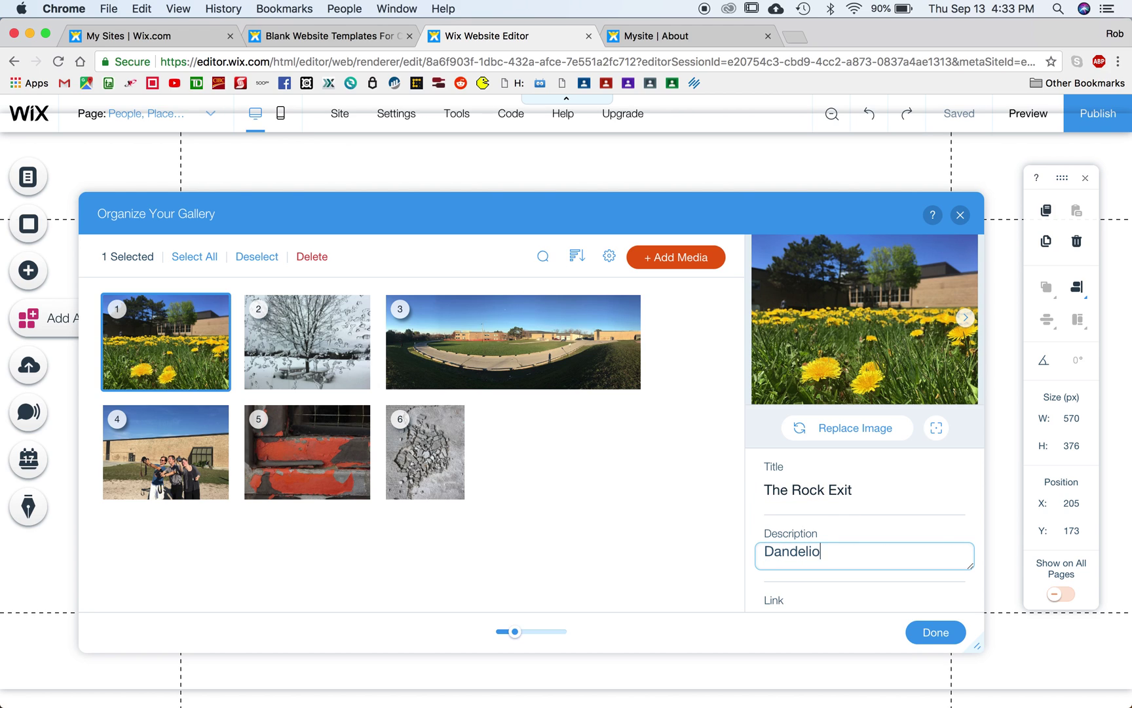
key("BackSpace")
key("BackSpace")
type("s growing in the ")
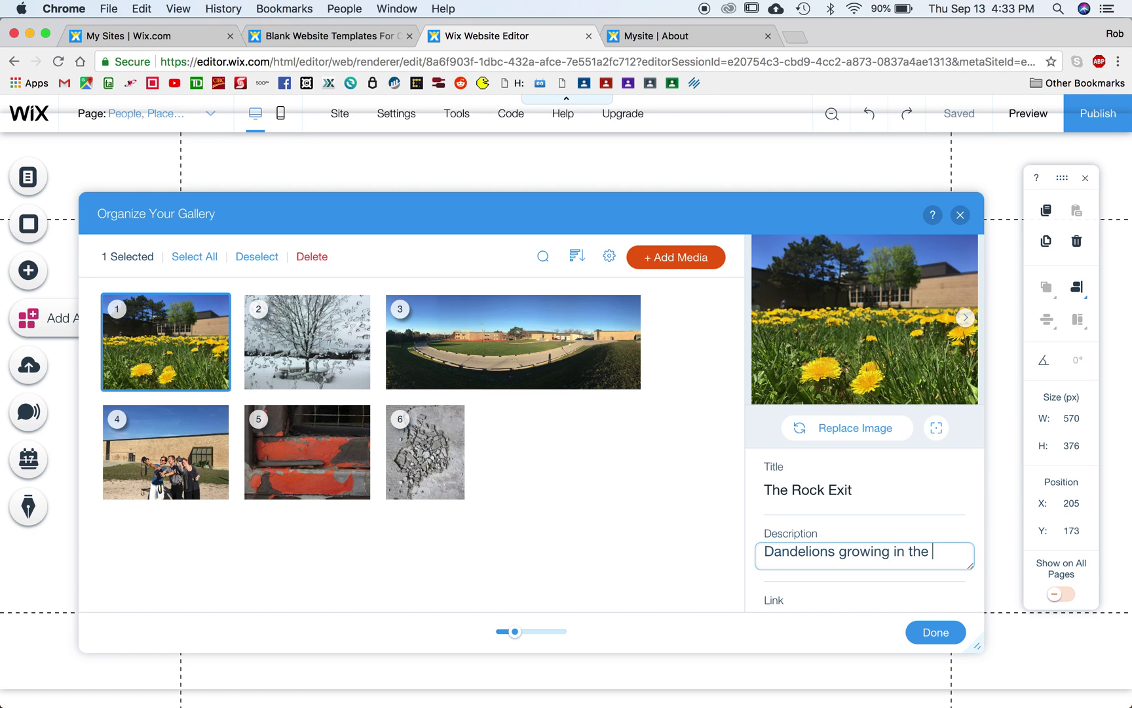
type("springtime near the rock")
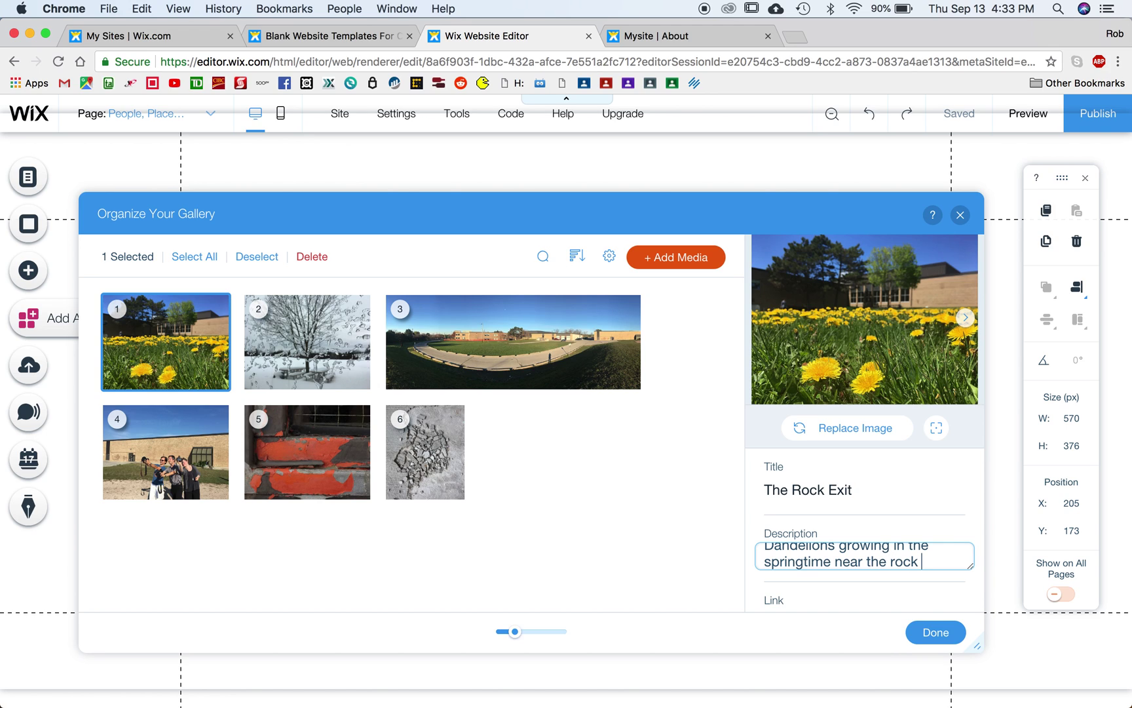
type(" exit at t")
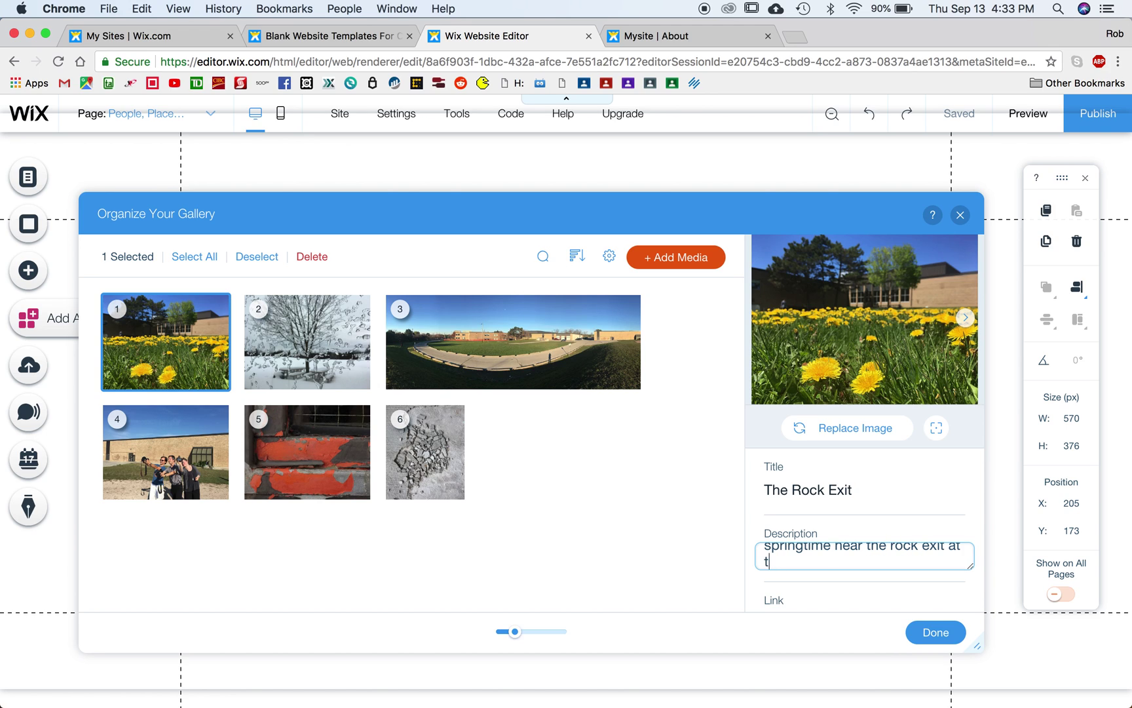
key("BackSpace")
type("Thron")
key("BackSpace")
key("BackSpace")
key("BackSpace")
type("ornlea")
left_click(937, 633)
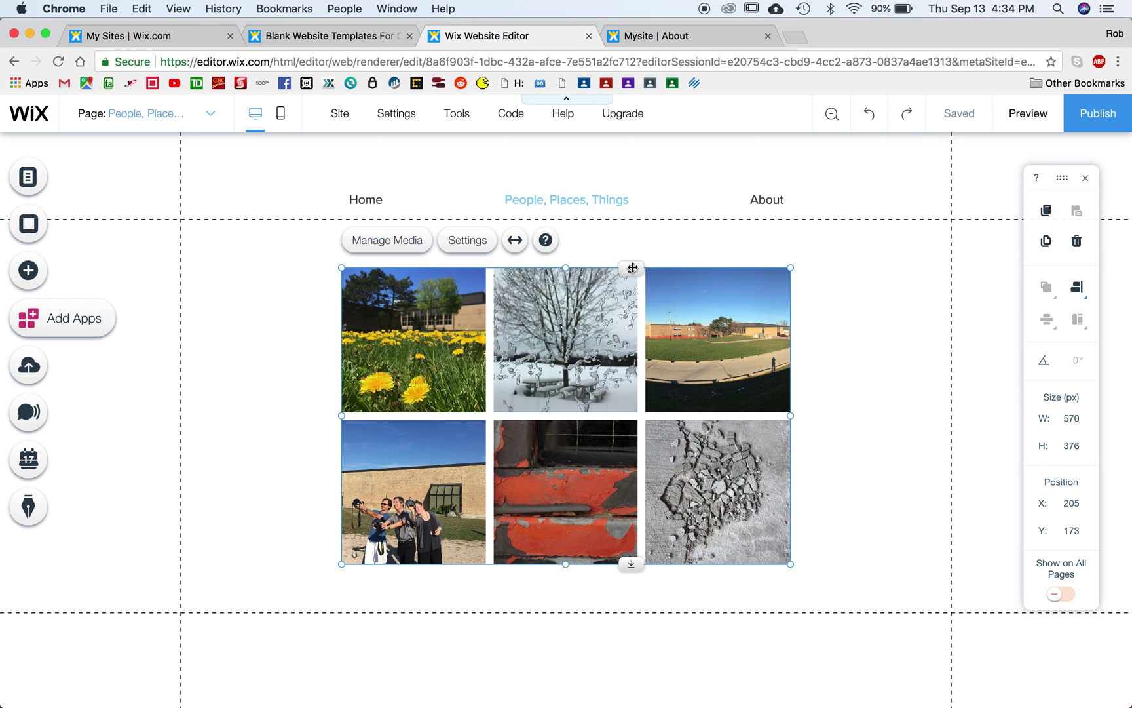
Step: Preview the gallery, open the dandelion photo to confirm its 'The Rock Exit' caption, then resume editing
left_click(1028, 117)
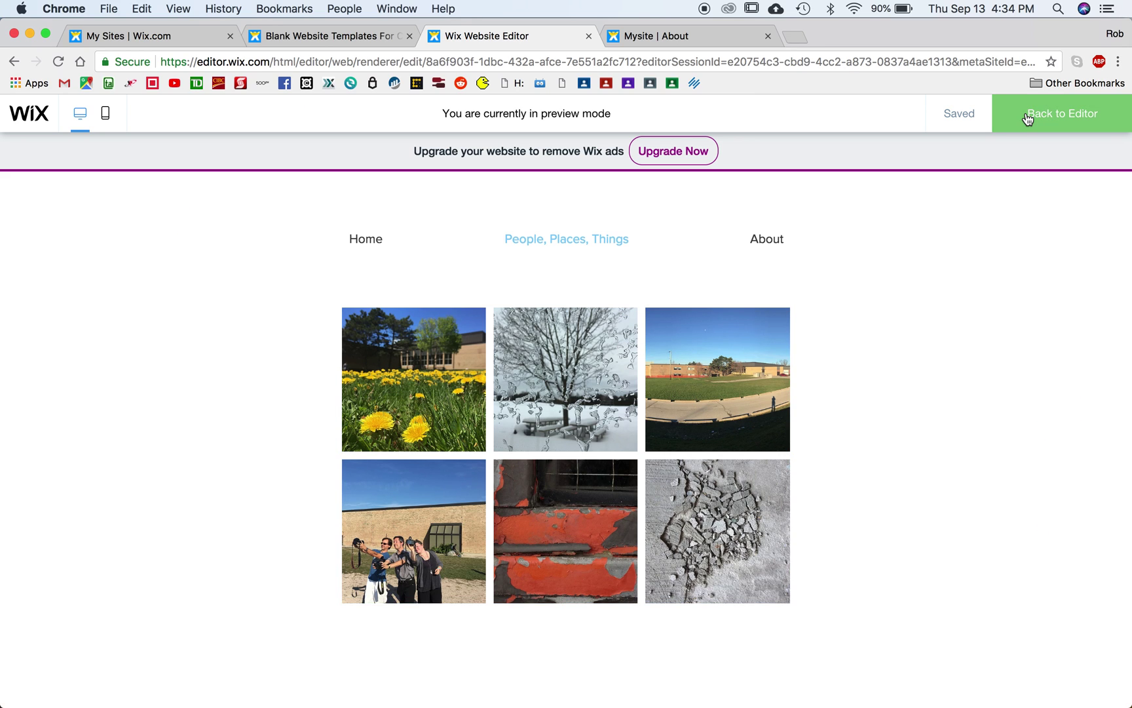
left_click(412, 365)
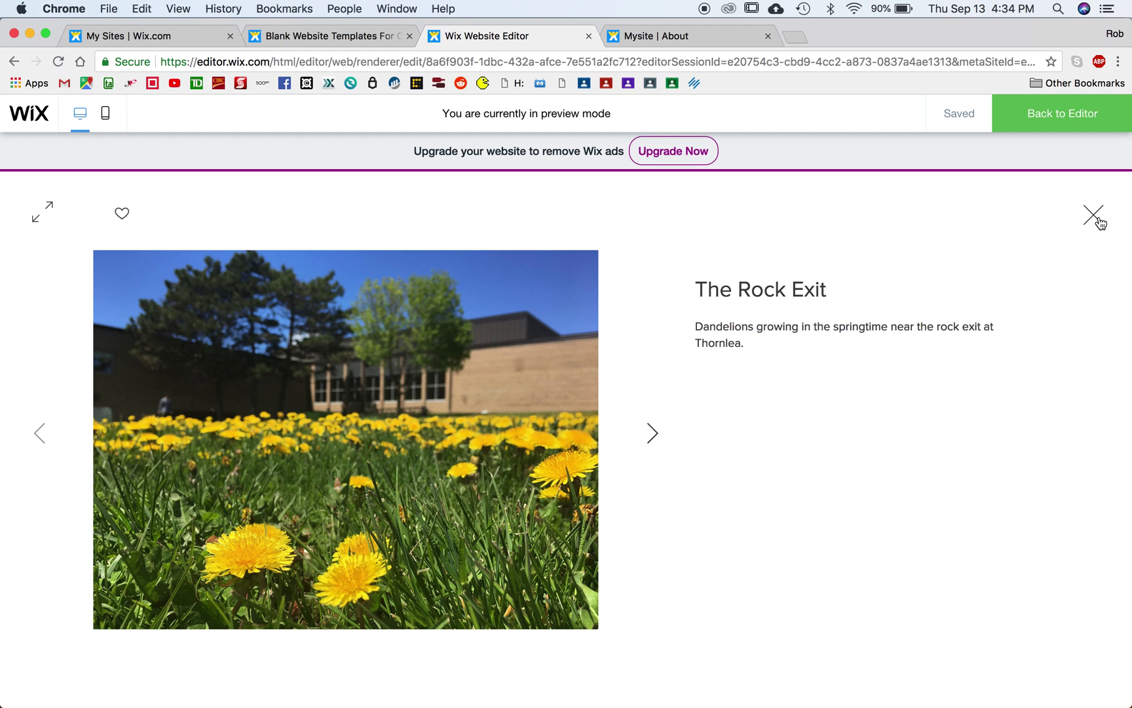
left_click(1101, 222)
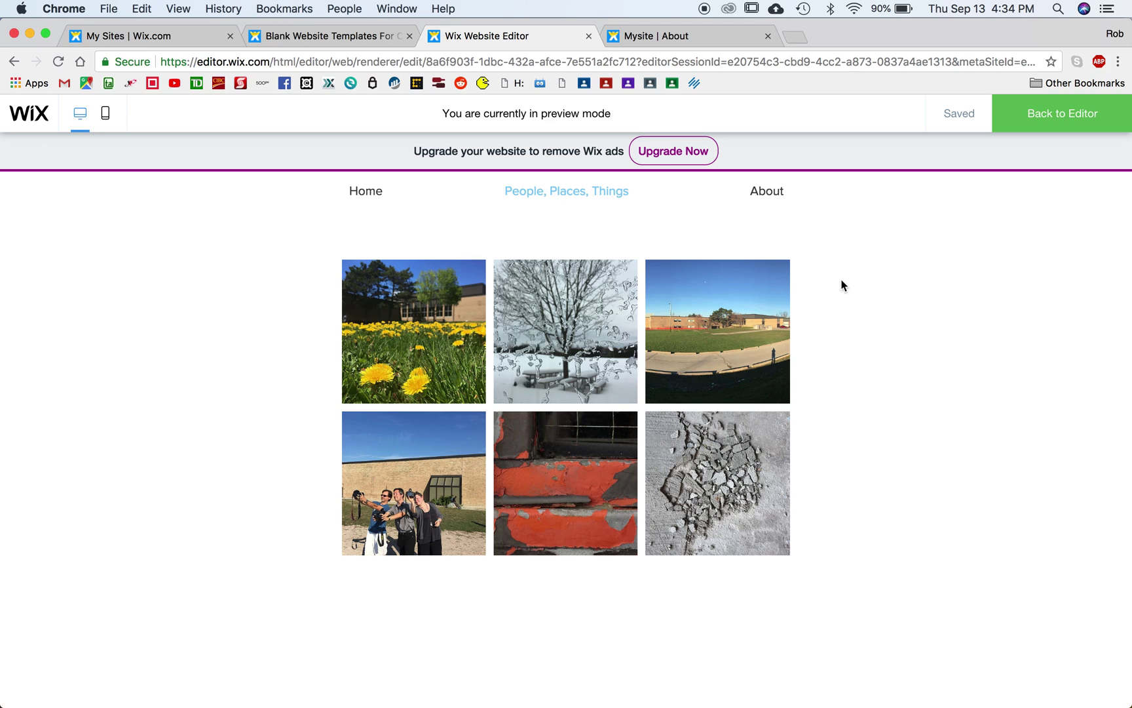
left_click(1035, 125)
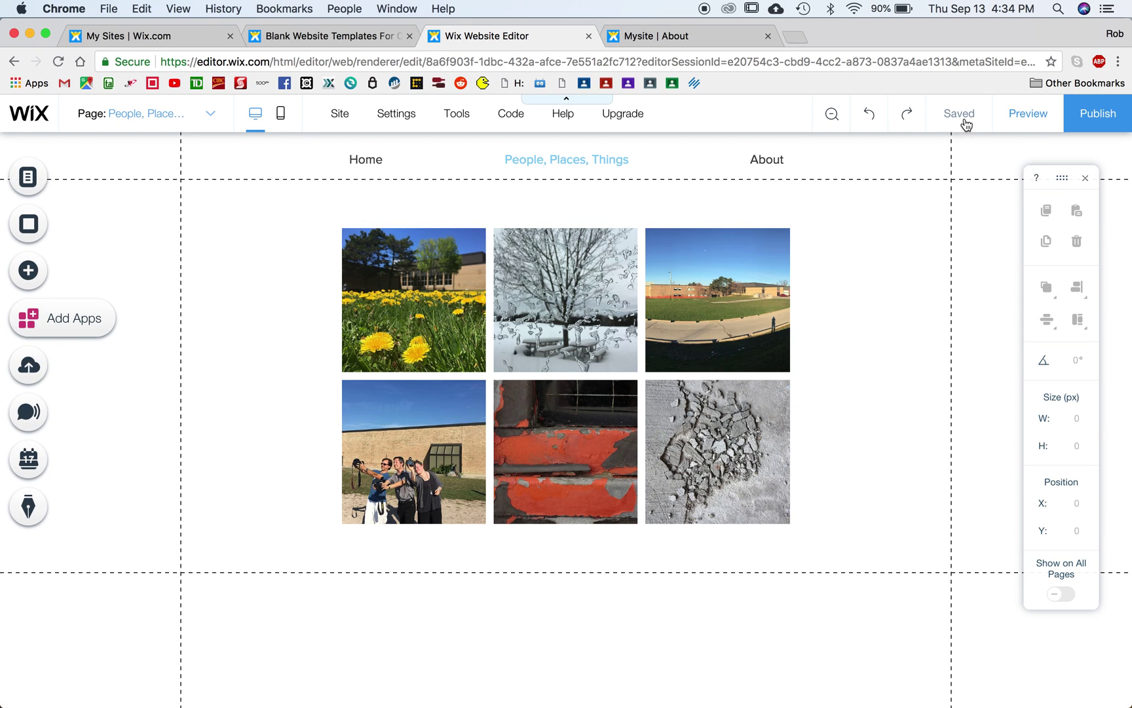
Step: Browse the page background options without applying one, then select the photo gallery
left_click(241, 290)
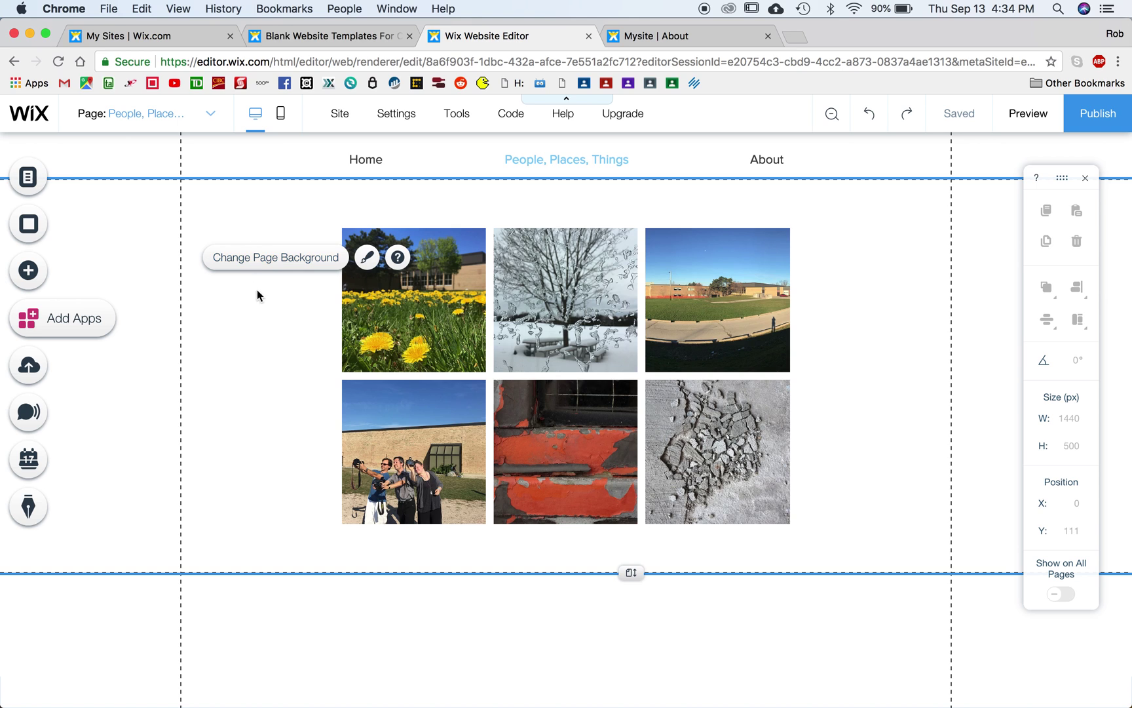
left_click(258, 258)
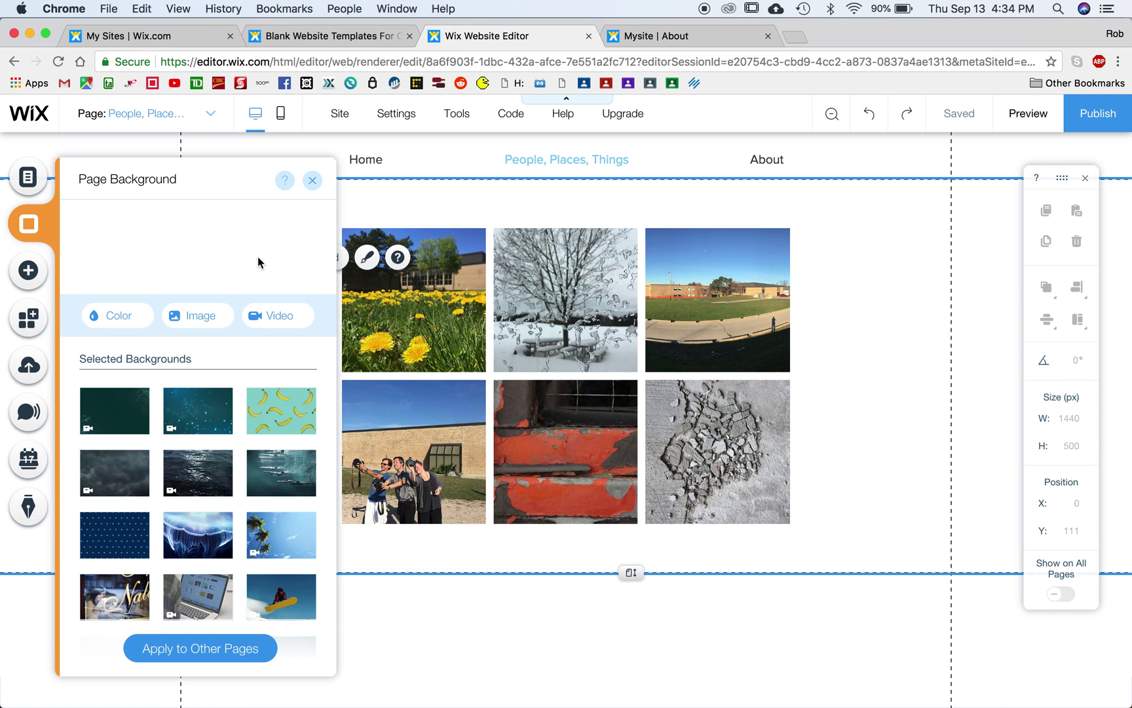
scroll(197, 488, "down", 2)
scroll(197, 419, "down", 3)
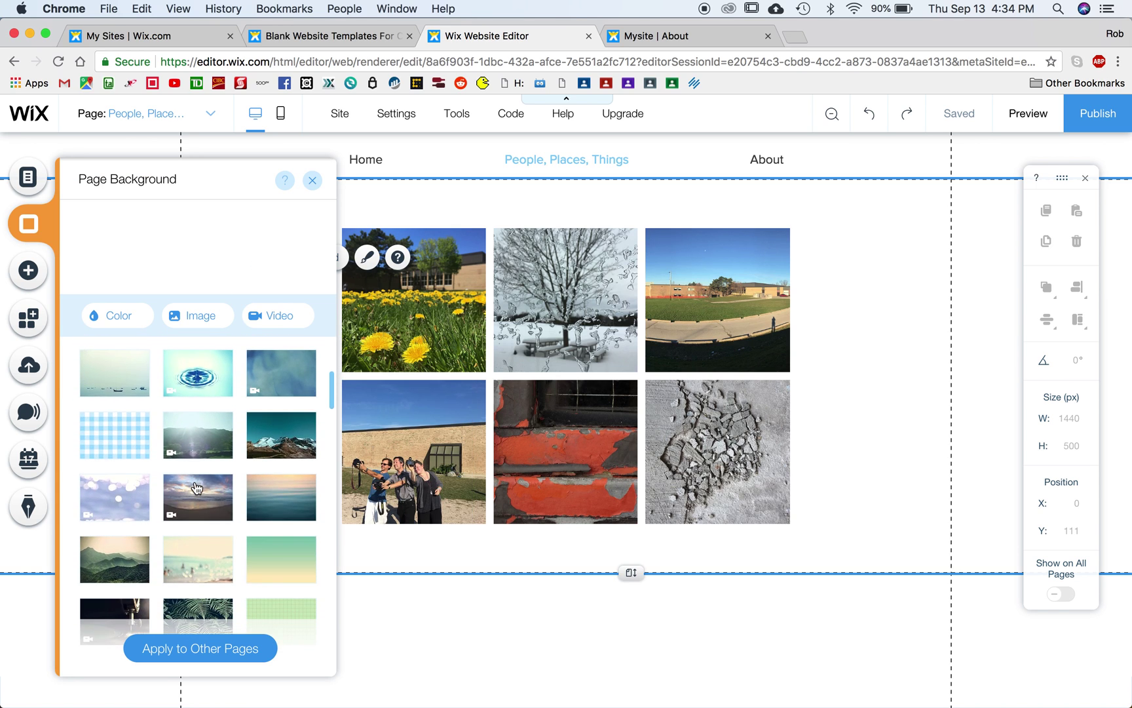
scroll(197, 505, "up", 5)
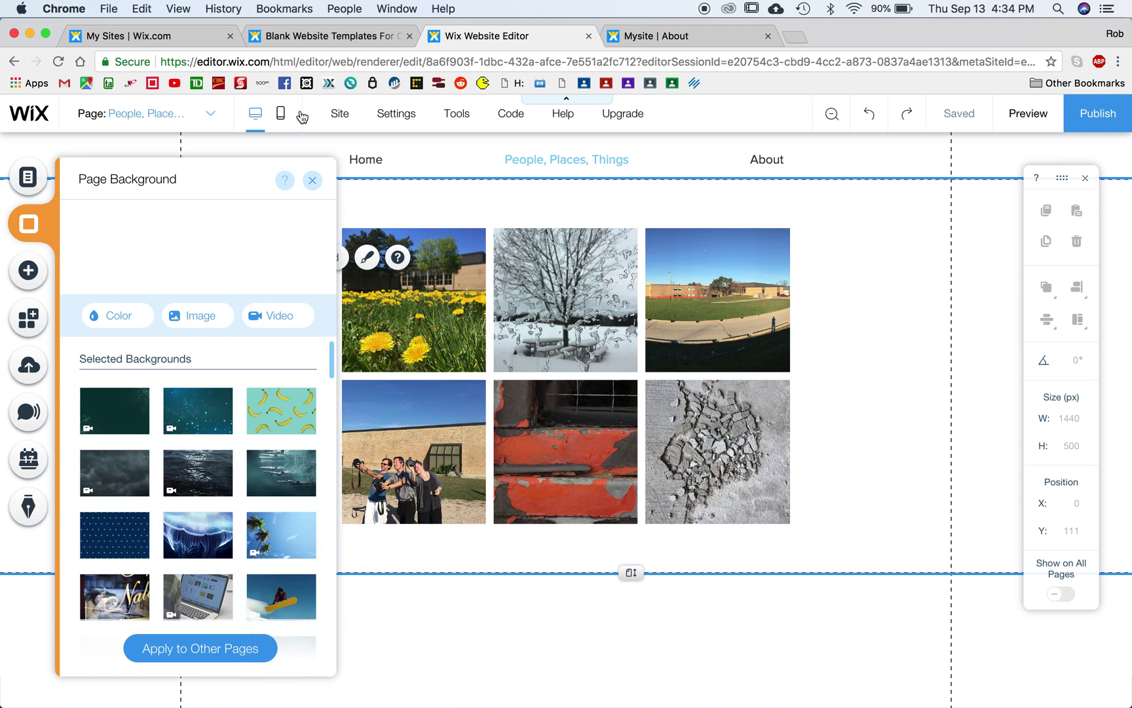
left_click(313, 181)
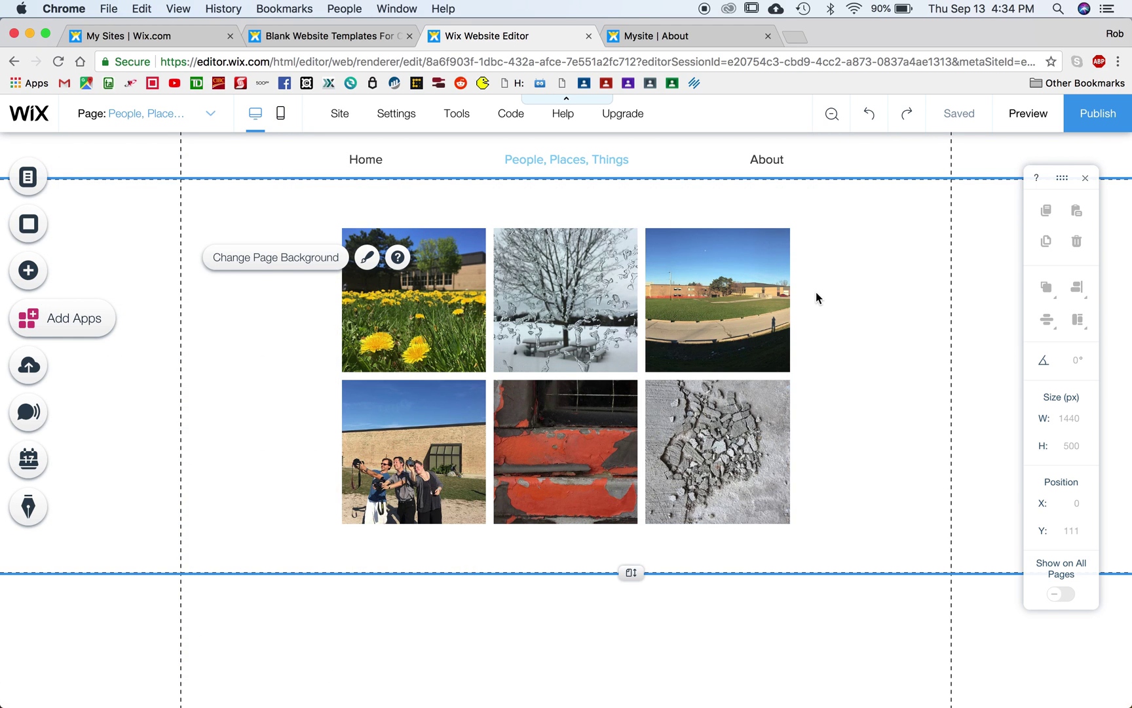
left_click(485, 337)
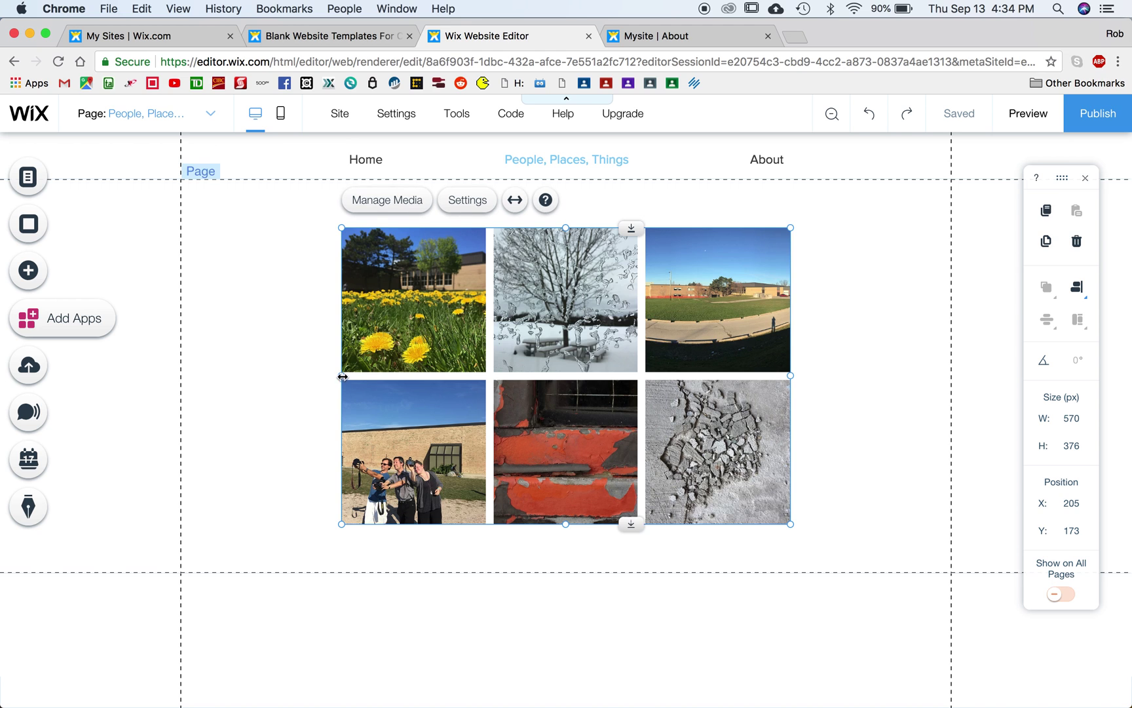
Step: Resize the gallery to 585 × 386 px at X 190, toggling full-width stretch on then off
mouse_move(343, 376)
left_mouse_down()
mouse_move(250, 375)
mouse_move(330, 377)
left_mouse_up()
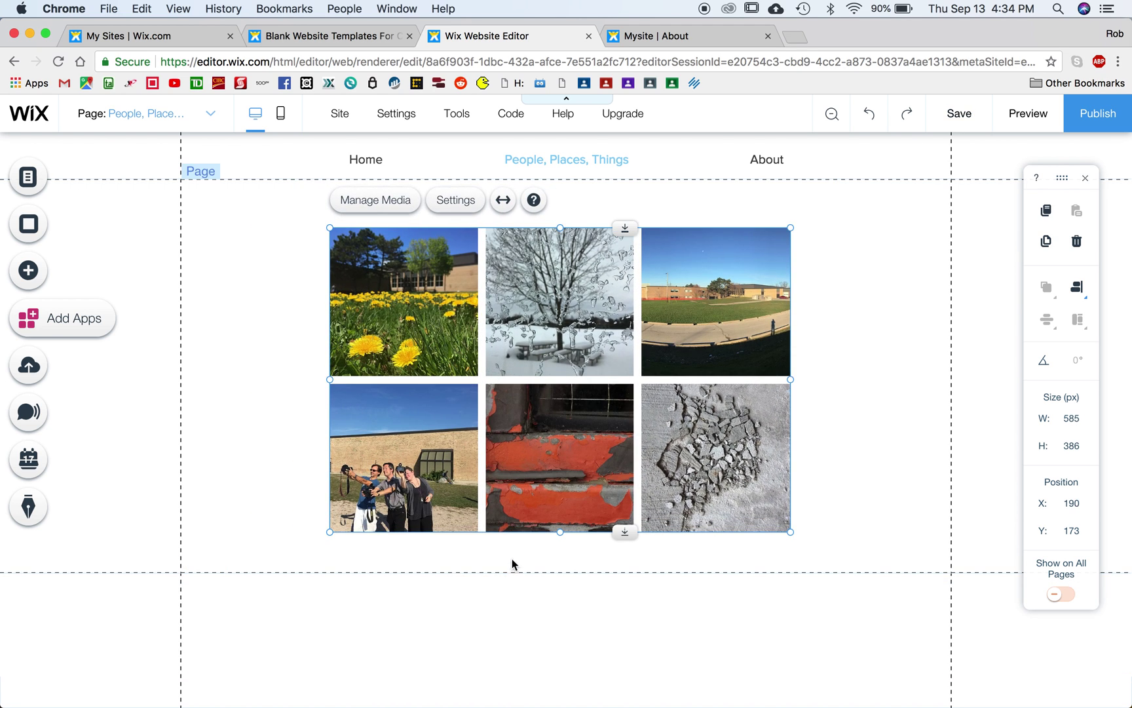
left_click_drag(624, 532, 624, 557)
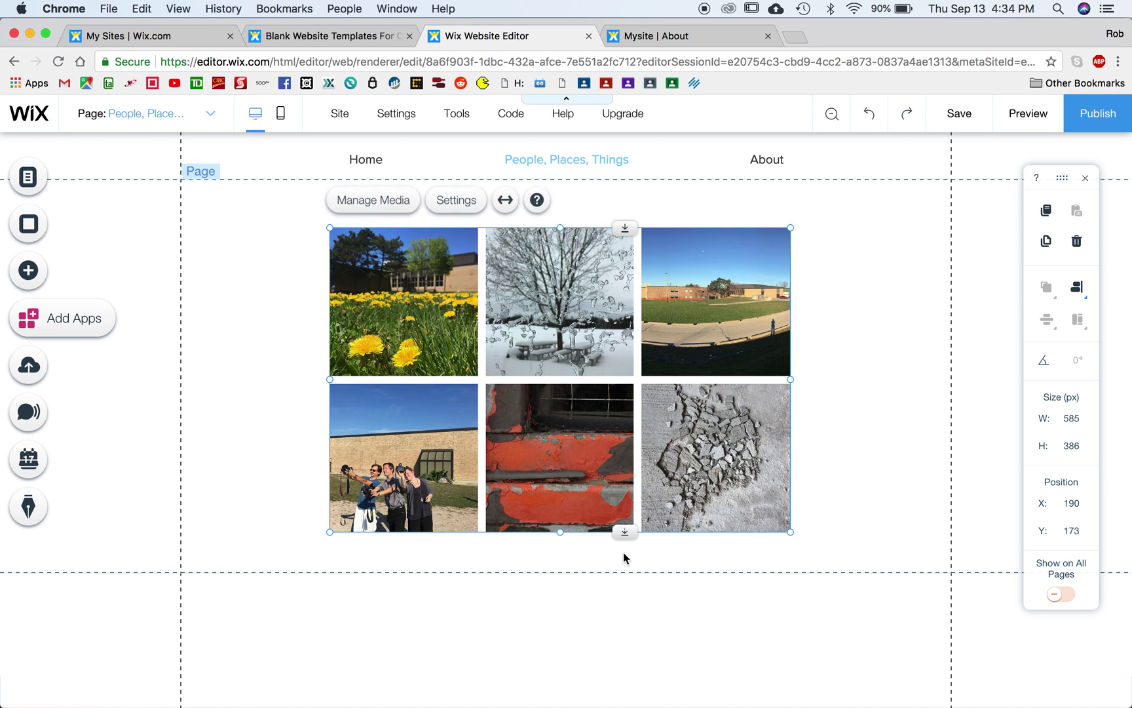
left_click(504, 203)
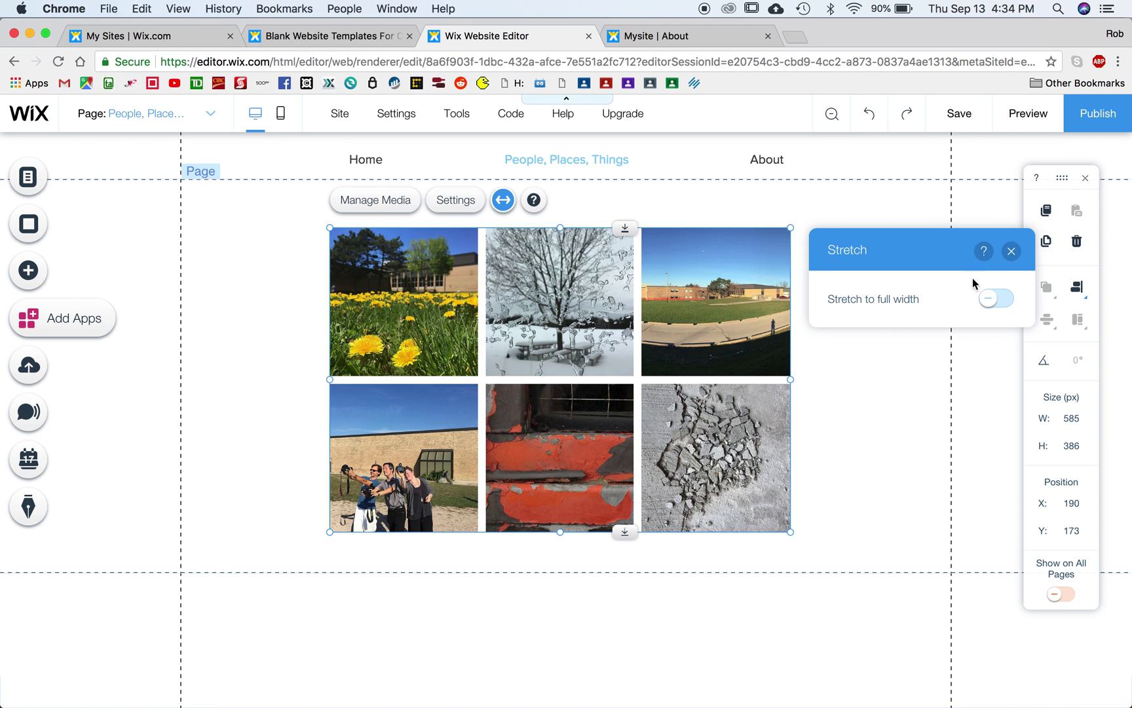
left_click(998, 300)
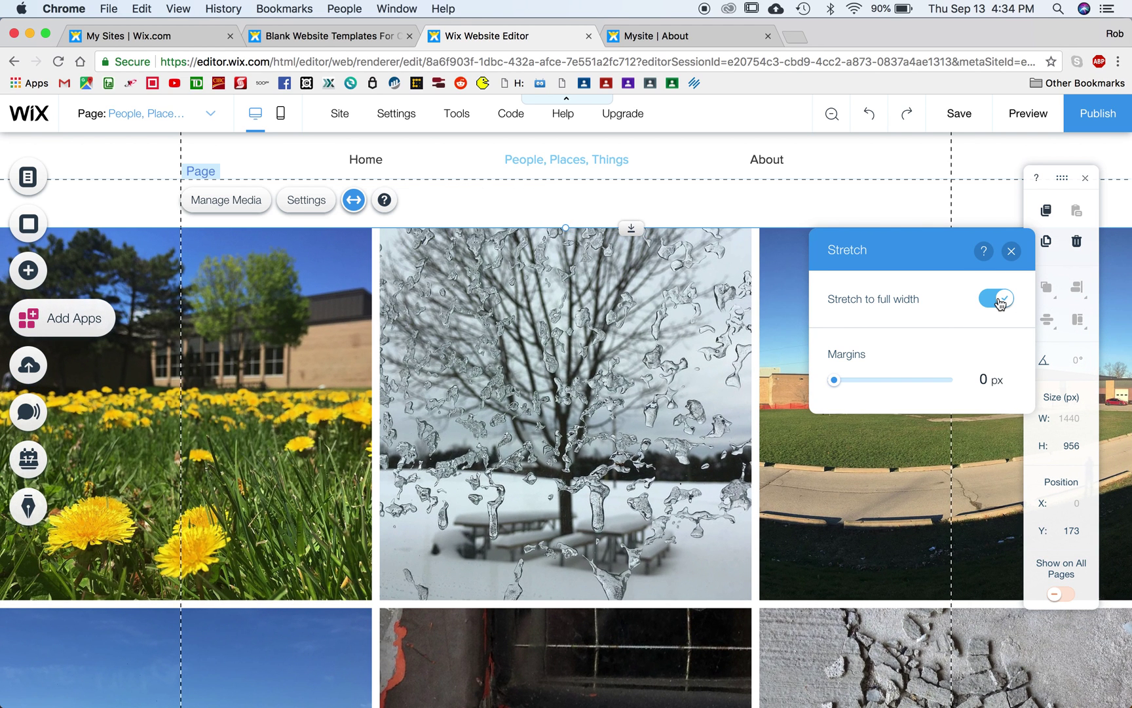
left_click(998, 300)
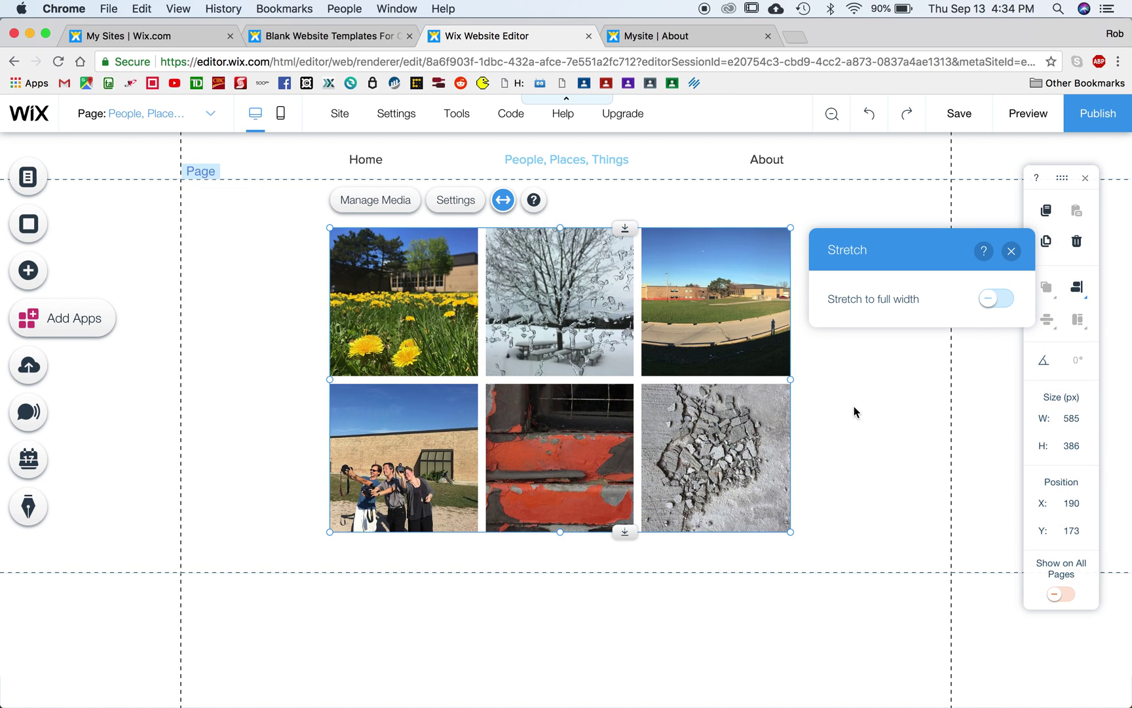